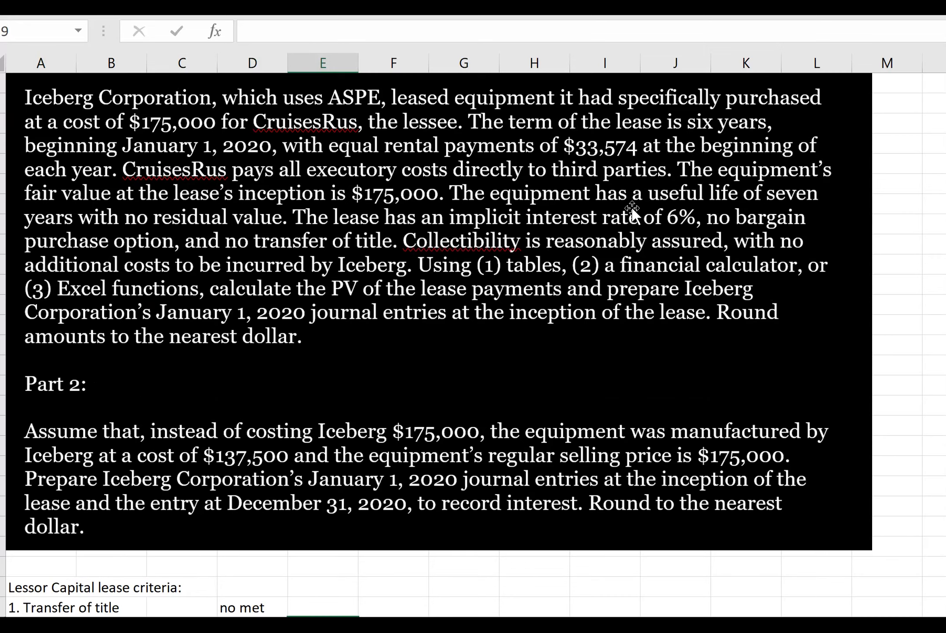
{"action": "scroll", "coordinate": [501, 335], "scroll_direction": "down", "scroll_amount": 2}
{"action": "scroll", "coordinate": [507, 346], "scroll_direction": "down", "scroll_amount": 1}
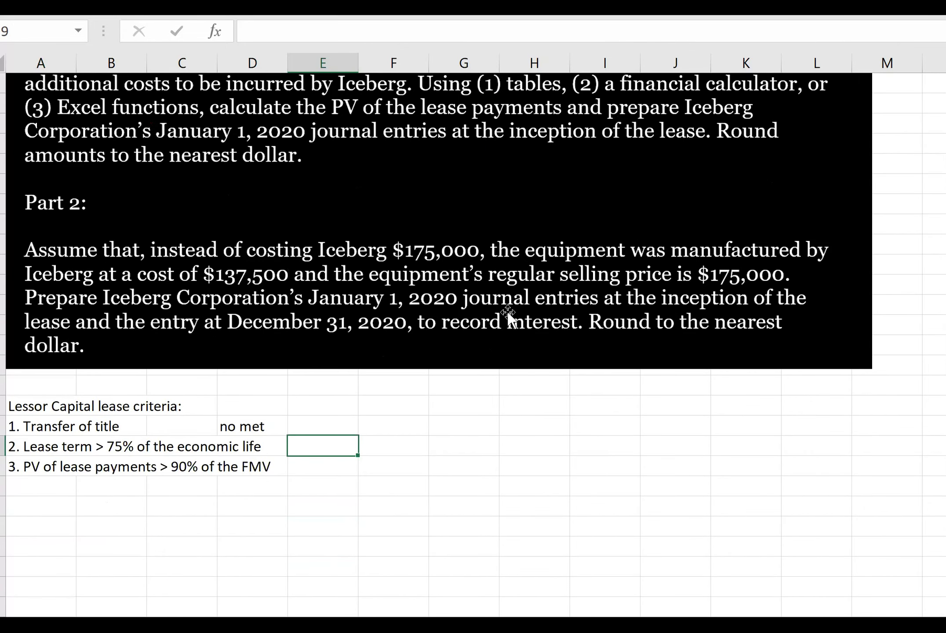
{"action": "type", "text": "7 year term,"}
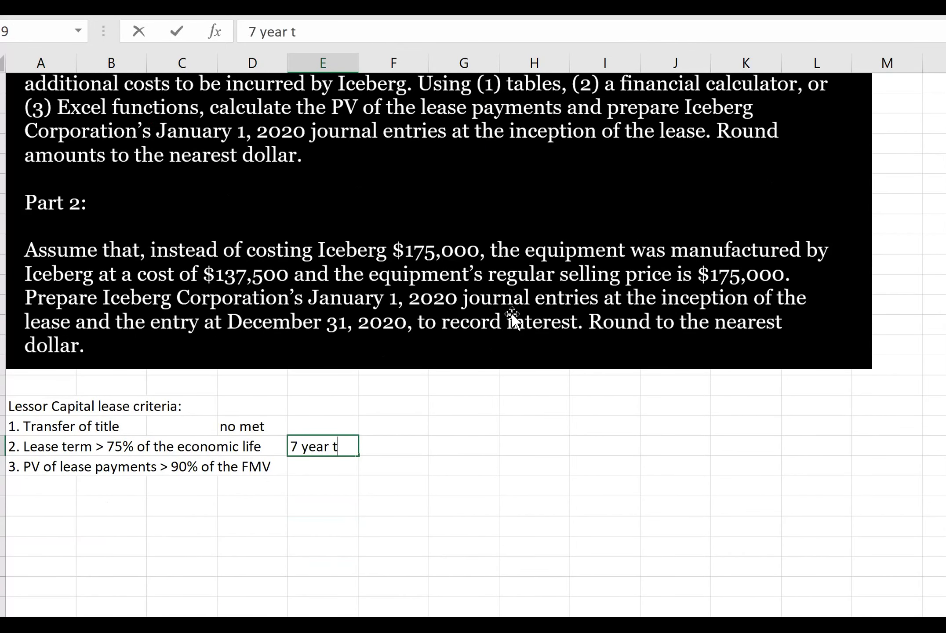
{"action": "key", "text": "BackSpace"}
{"action": "key", "text": "BackSpace"}
{"action": "key", "text": "BackSpace"}
{"action": "key", "text": "BackSpace"}
{"action": "key", "text": "BackSpace"}
{"action": "key", "text": "BackSpace"}
{"action": "key", "text": "BackSpace"}
{"action": "key", "text": "BackSpace"}
{"action": "key", "text": "BackSpace"}
{"action": "key", "text": "BackSpace"}
{"action": "key", "text": "BackSpace"}
{"action": "key", "text": "BackSpace"}
Enter the note "6 year term, 7 year life" in E29, beside the lease term criterion.
{"action": "type", "text": "6 "}
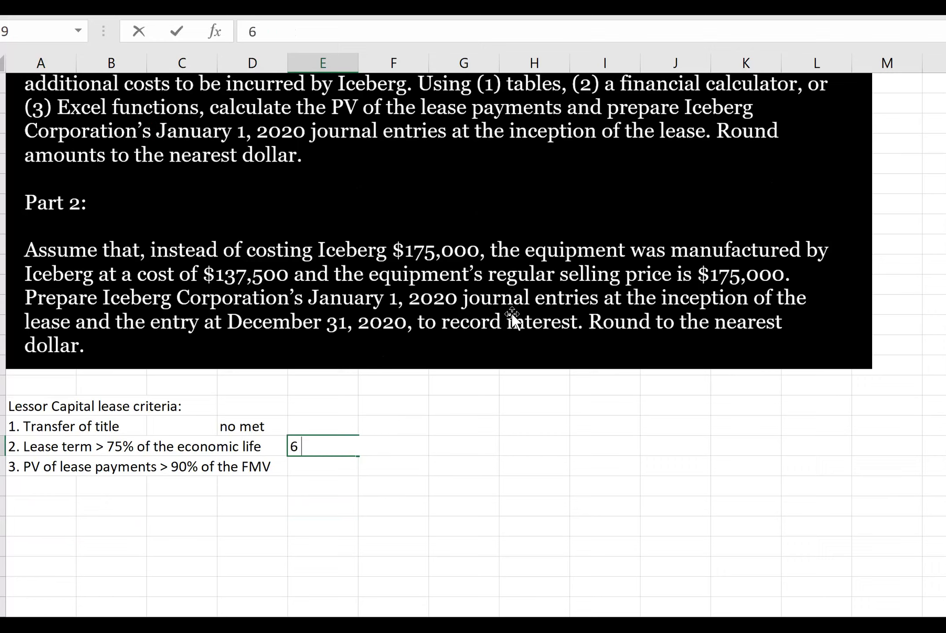
{"action": "type", "text": "year term, 7 year "}
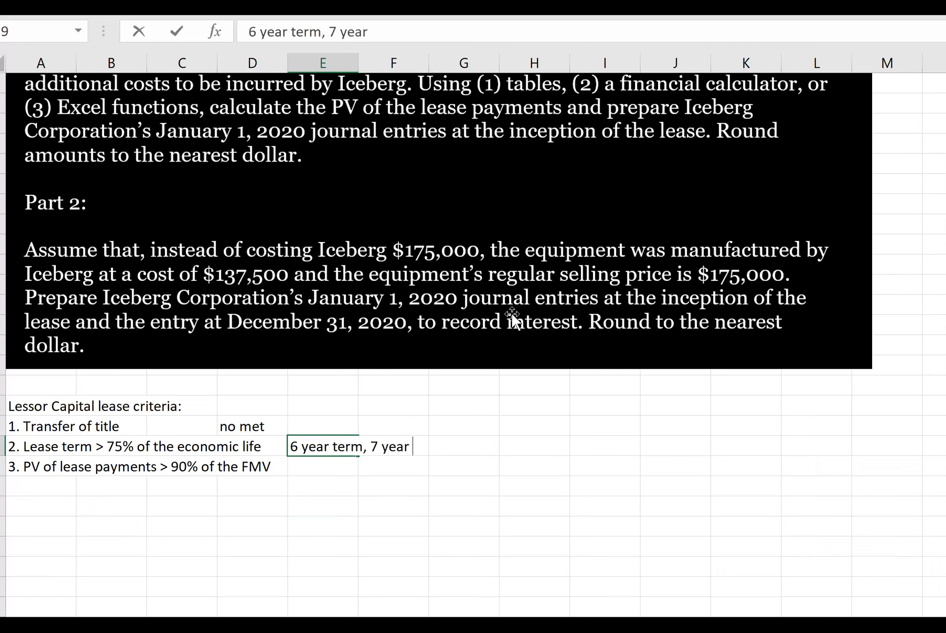
{"action": "type", "text": "leaife"}
{"action": "scroll", "coordinate": [514, 308], "scroll_direction": "up", "scroll_amount": 3}
{"action": "scroll", "coordinate": [488, 291], "scroll_direction": "down", "scroll_amount": 3}
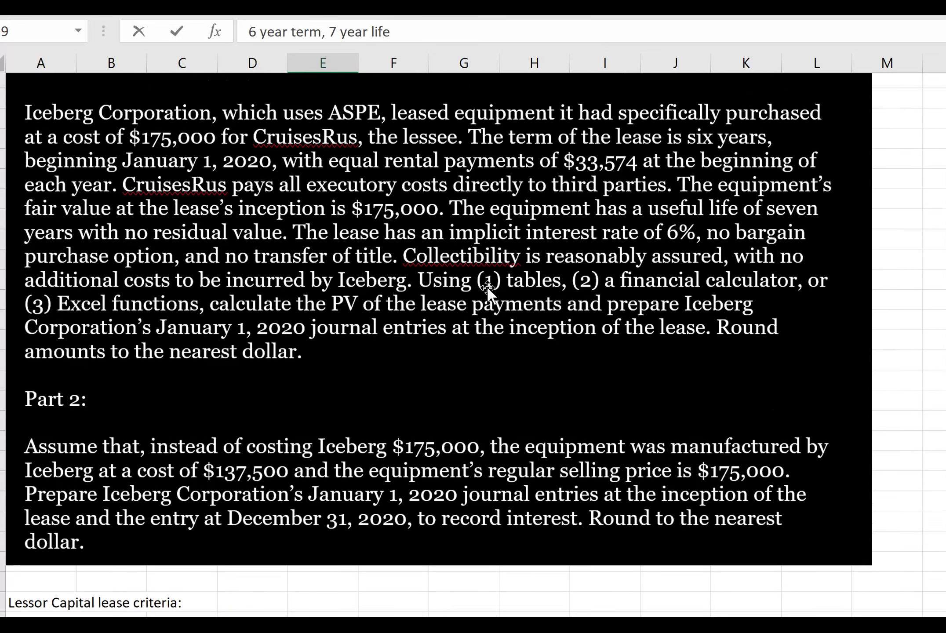
{"action": "scroll", "coordinate": [482, 310], "scroll_direction": "down", "scroll_amount": 1}
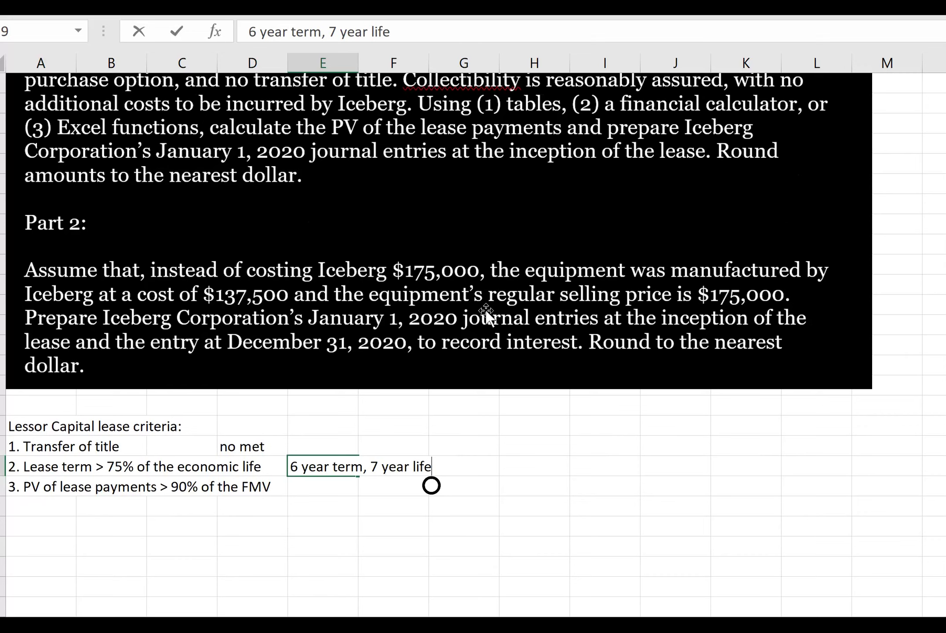
{"action": "key", "text": "Return"}
Calculate the term-to-life ratio in H29 with =6/7 and mark the criterion "met" in I29.
{"action": "key", "text": "Right"}
{"action": "key", "text": "Right"}
{"action": "key", "text": "Up"}
{"action": "key", "text": "Right"}
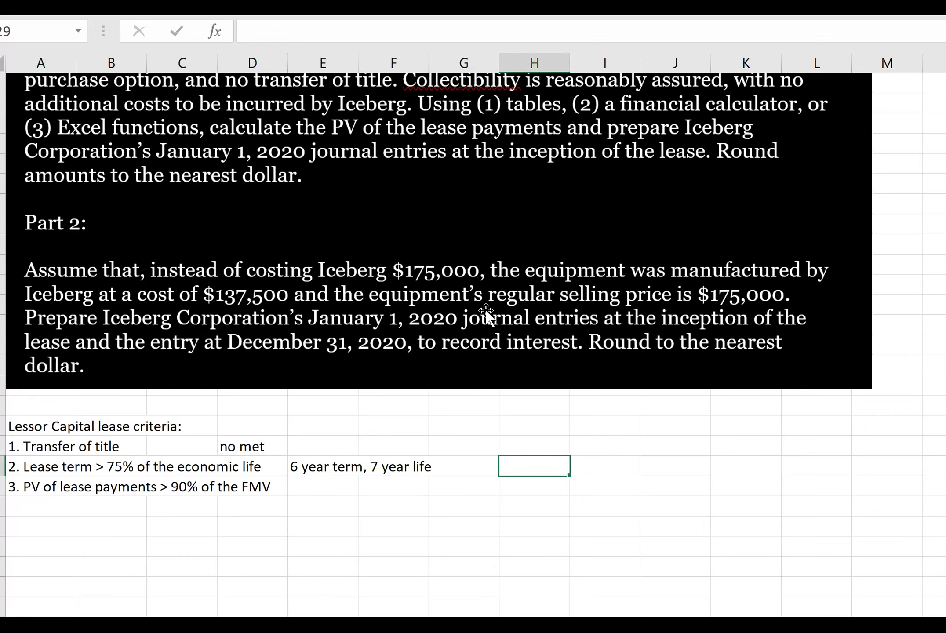
{"action": "type", "text": "=6/"}
{"action": "key", "text": "Return"}
{"action": "key", "text": "Up"}
{"action": "key", "text": "Right"}
{"action": "type", "text": "m"}
{"action": "key", "text": "Return"}
{"action": "key", "text": "shift+F10"}
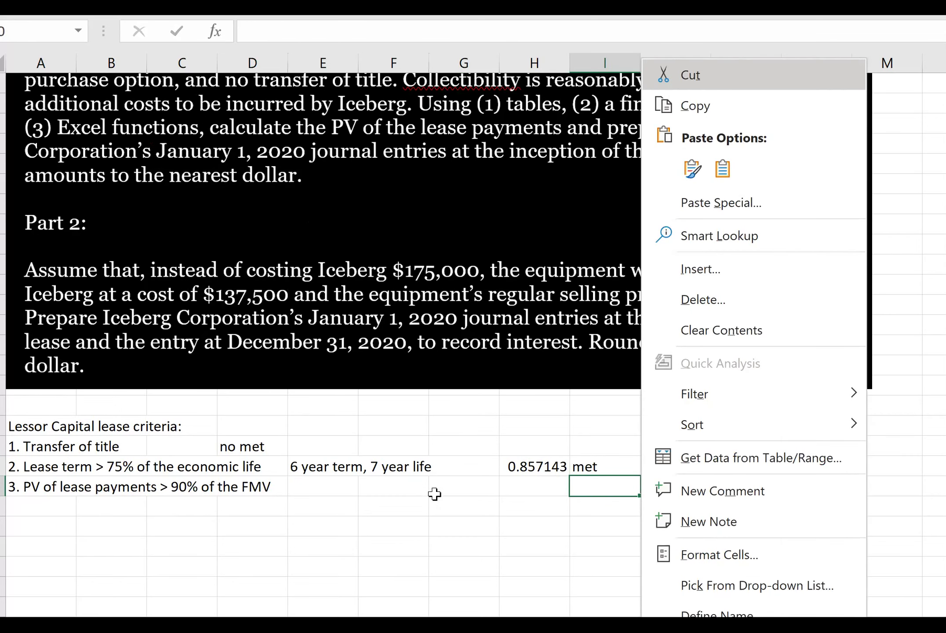
{"action": "key", "text": "Escape"}
Begin the note for the PV of lease payments criterion in E30 with "175,000 PV, cost of equip".
{"action": "left_click", "coordinate": [369, 495]}
{"action": "left_click_drag", "start_coordinate": [275, 489], "coordinate": [321, 502]}
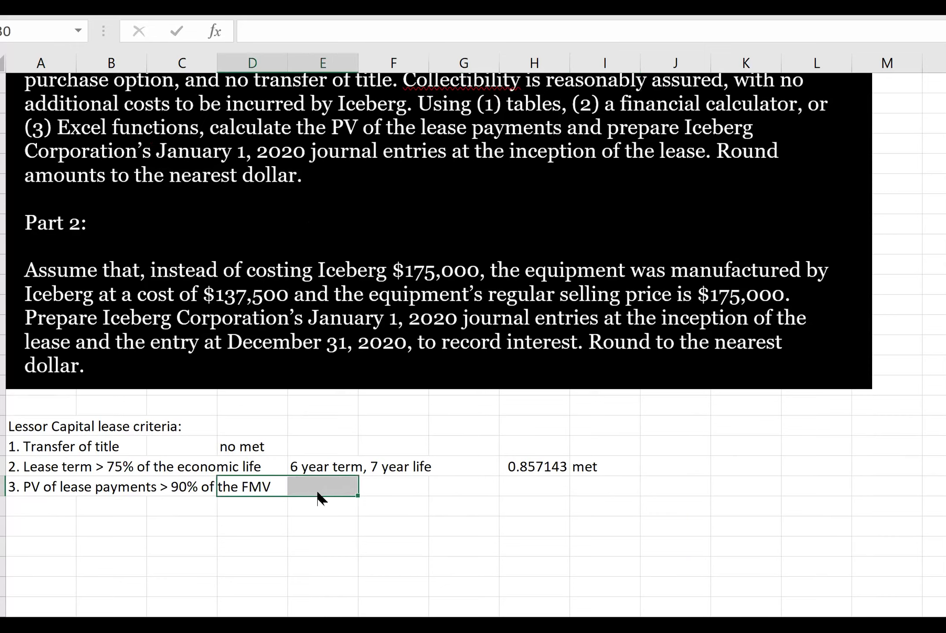
{"action": "left_click", "coordinate": [338, 489]}
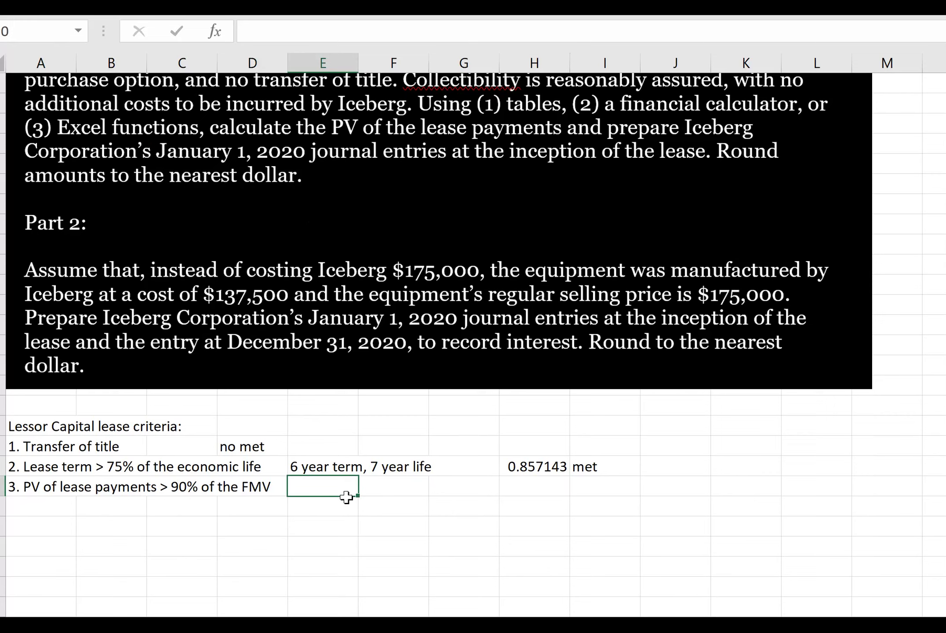
{"action": "scroll", "coordinate": [347, 497], "scroll_direction": "up", "scroll_amount": 1}
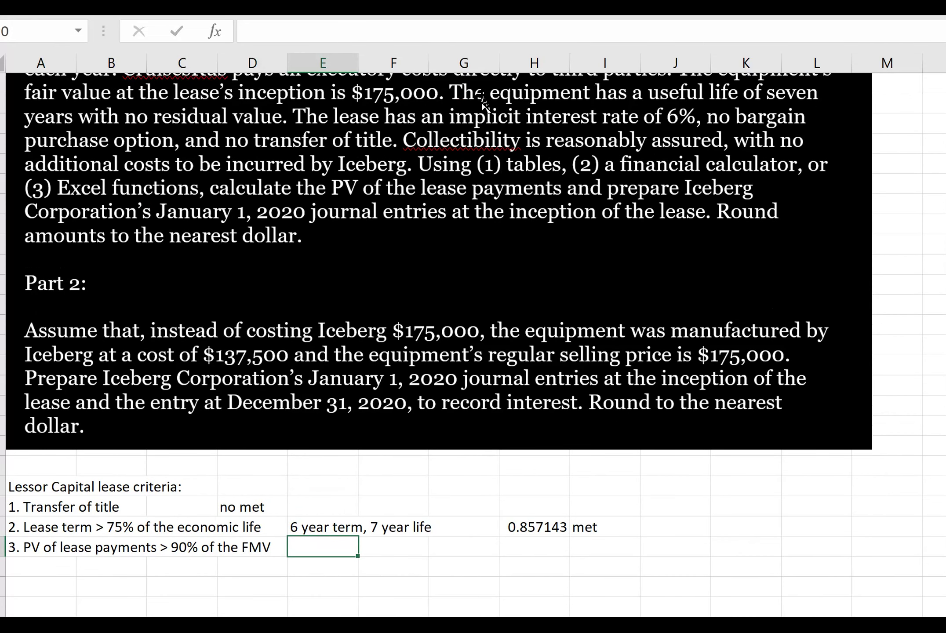
{"action": "type", "text": "175,000"}
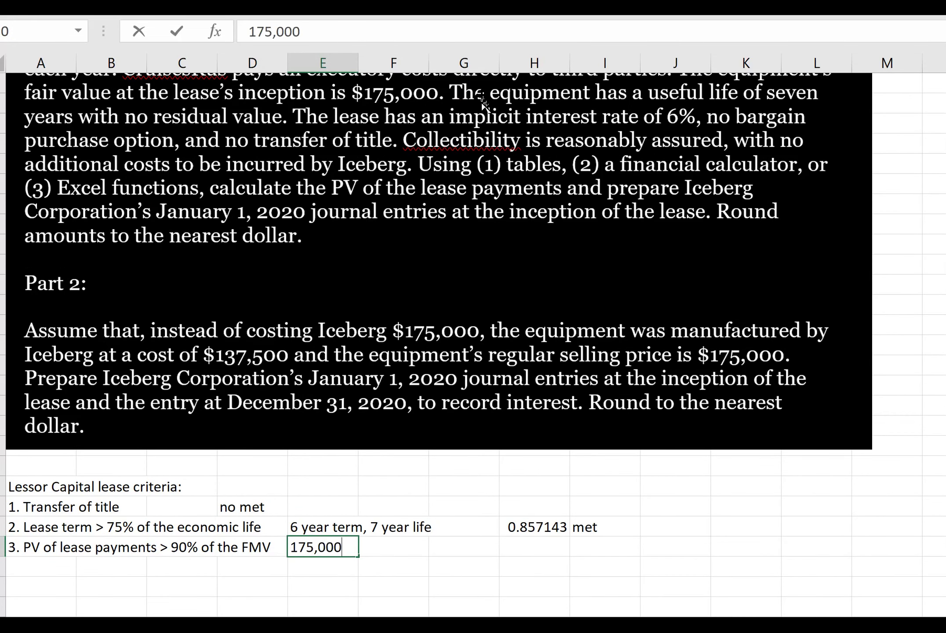
{"action": "type", "text": " PV, cost of equipmt"}
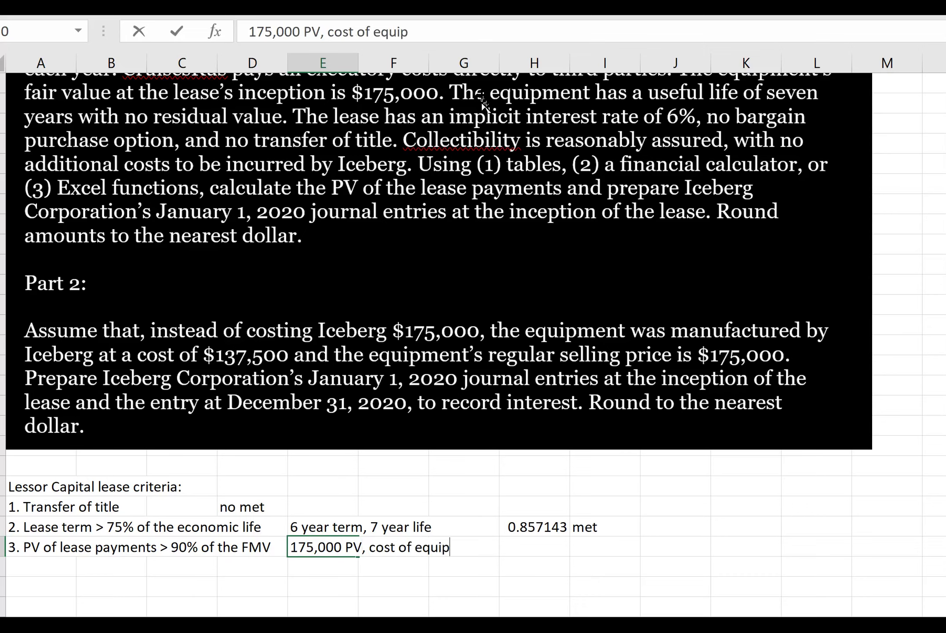
Replace the cost wording so the E30 note reads "175,000 PV, FMV of equipment is $175,000 = 100%, met".
{"action": "key", "text": "BackSpace"}
{"action": "key", "text": "BackSpace"}
{"action": "key", "text": "BackSpace"}
{"action": "key", "text": "BackSpace"}
{"action": "key", "text": "BackSpace"}
{"action": "key", "text": "BackSpace"}
{"action": "key", "text": "BackSpace"}
{"action": "key", "text": "BackSpace"}
{"action": "key", "text": "BackSpace"}
{"action": "key", "text": "BackSpace"}
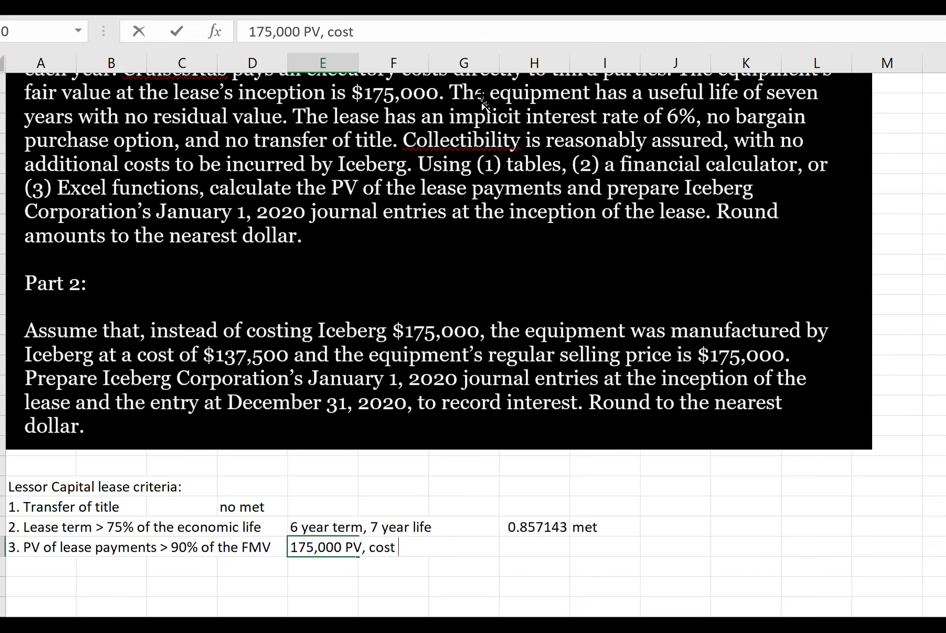
{"action": "key", "text": "BackSpace"}
{"action": "key", "text": "BackSpace"}
{"action": "type", "text": "FMV of "}
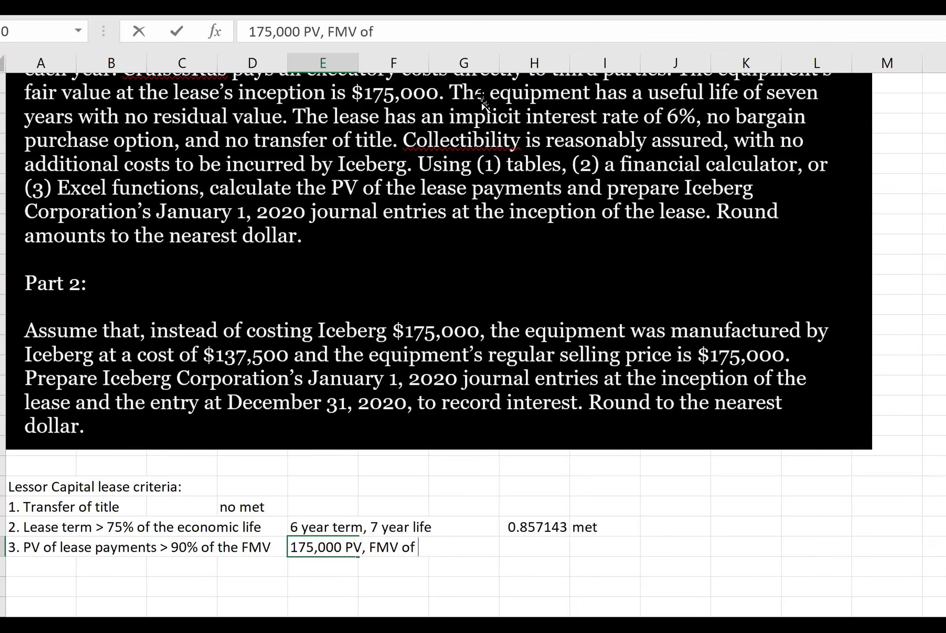
{"action": "type", "text": "equipment i"}
{"action": "type", "text": "s $"}
{"action": "type", "text": "175,000 "}
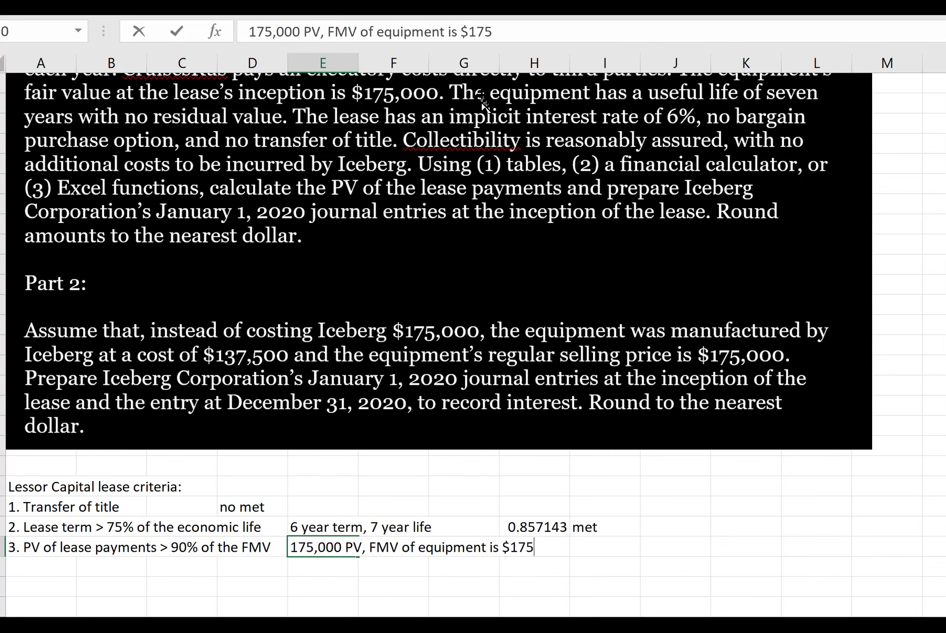
{"action": "type", "text": "= 100%, met"}
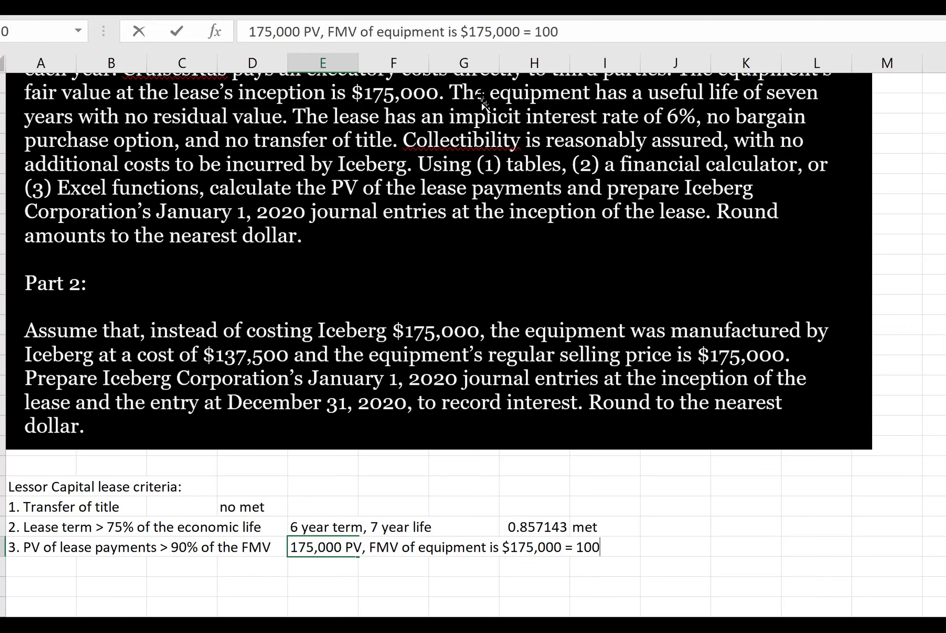
{"action": "key", "text": "Return"}
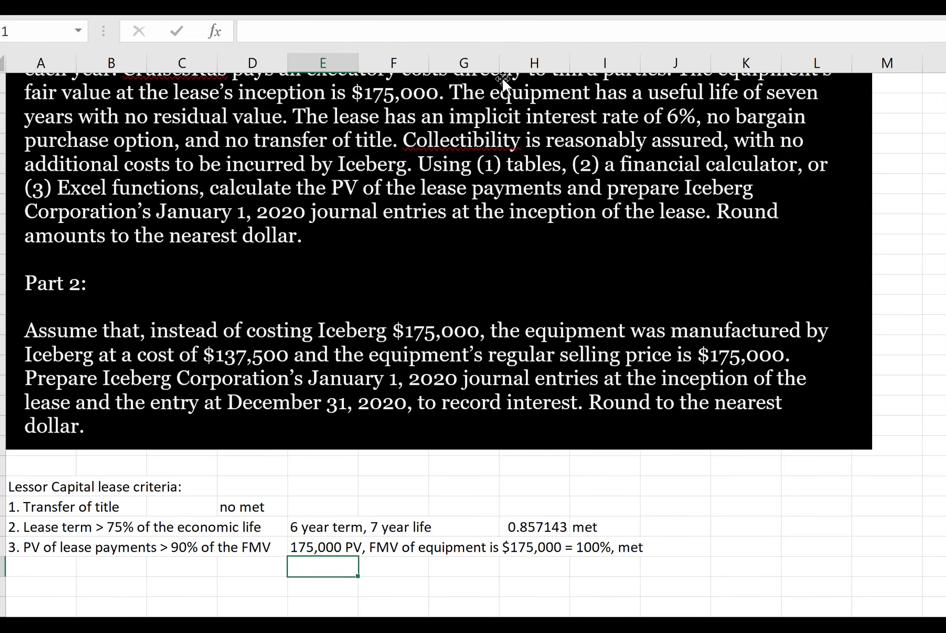
Start a present value input list in A32 with the label "PV" and "?" as its value in B32.
{"action": "scroll", "coordinate": [380, 271], "scroll_direction": "up", "scroll_amount": 1}
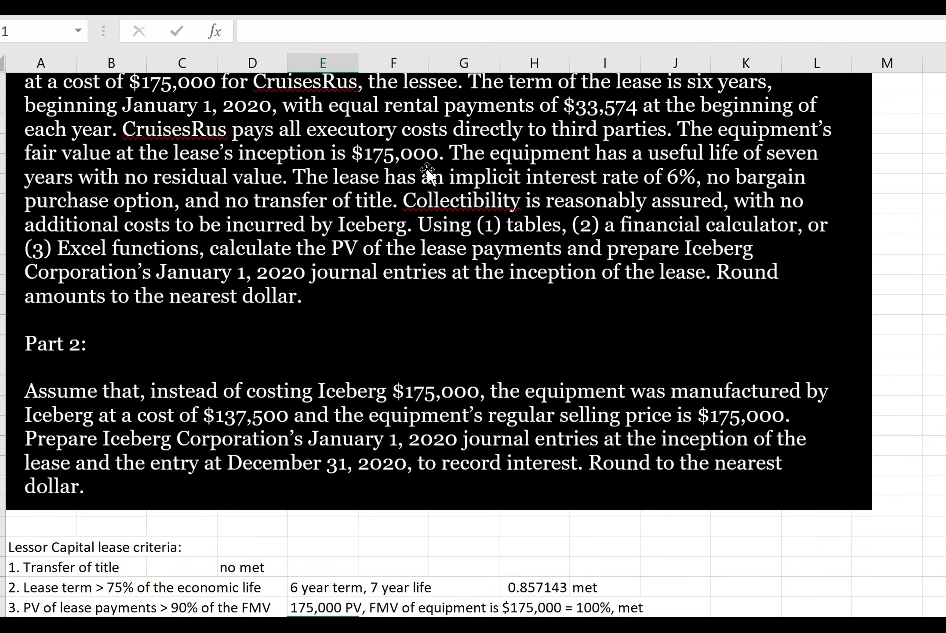
{"action": "scroll", "coordinate": [495, 389], "scroll_direction": "down", "scroll_amount": 2}
{"action": "scroll", "coordinate": [494, 387], "scroll_direction": "up", "scroll_amount": 2}
{"action": "scroll", "coordinate": [506, 387], "scroll_direction": "down", "scroll_amount": 3}
{"action": "left_click", "coordinate": [33, 484]}
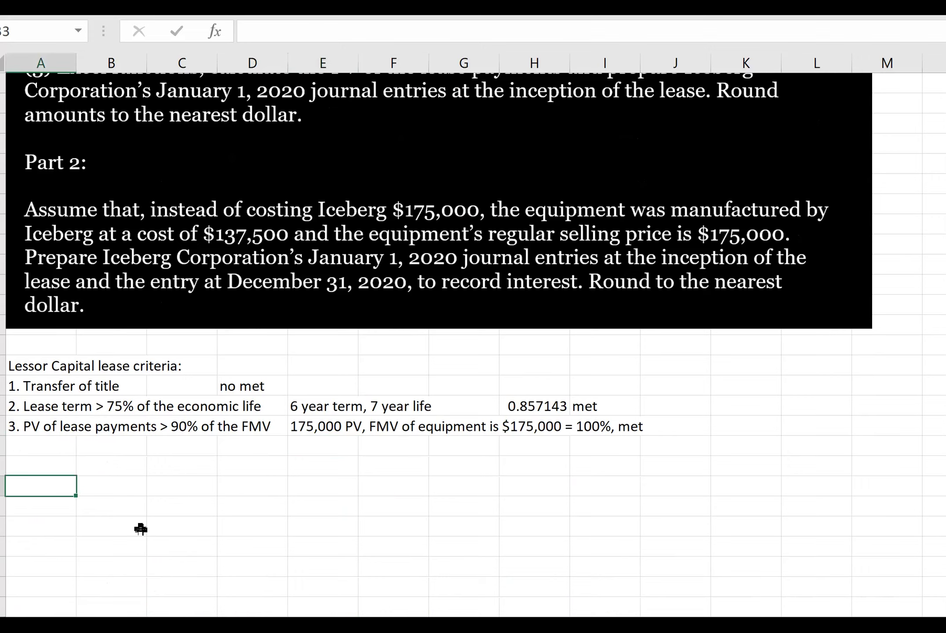
{"action": "key", "text": "Up"}
{"action": "type", "text": "PV"}
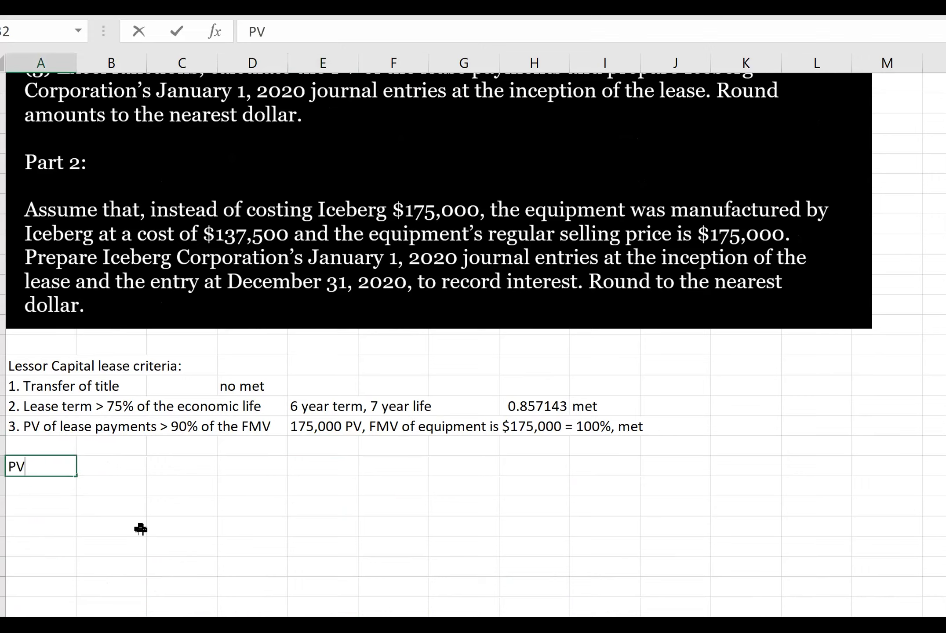
{"action": "key", "text": "Tab"}
{"action": "type", "text": "?"}
{"action": "key", "text": "Return"}
Add the number of periods below PV, labelled "n" with the value 6.
{"action": "key", "text": "Left"}
{"action": "type", "text": "n"}
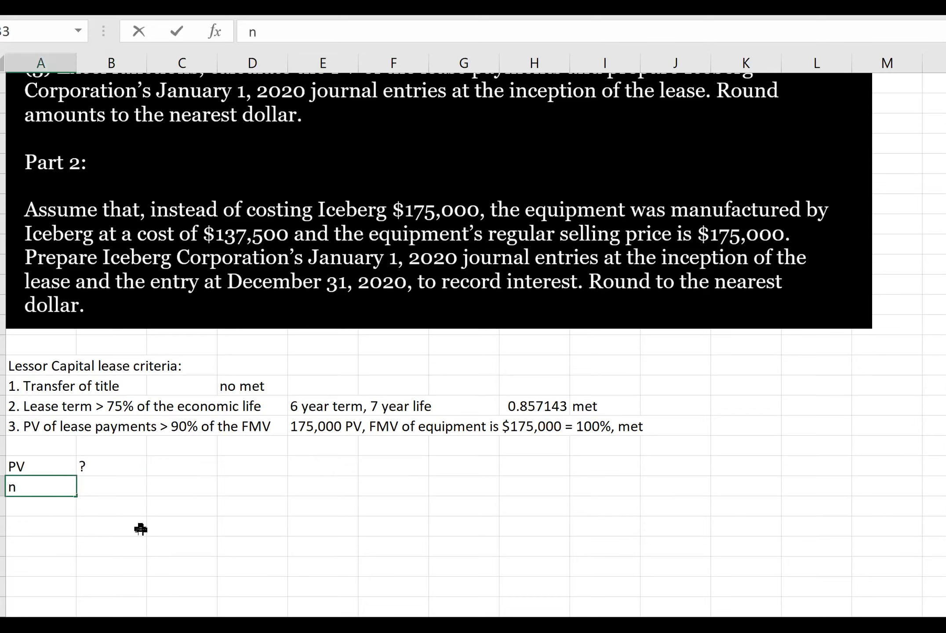
{"action": "key", "text": "Tab"}
{"action": "type", "text": "6"}
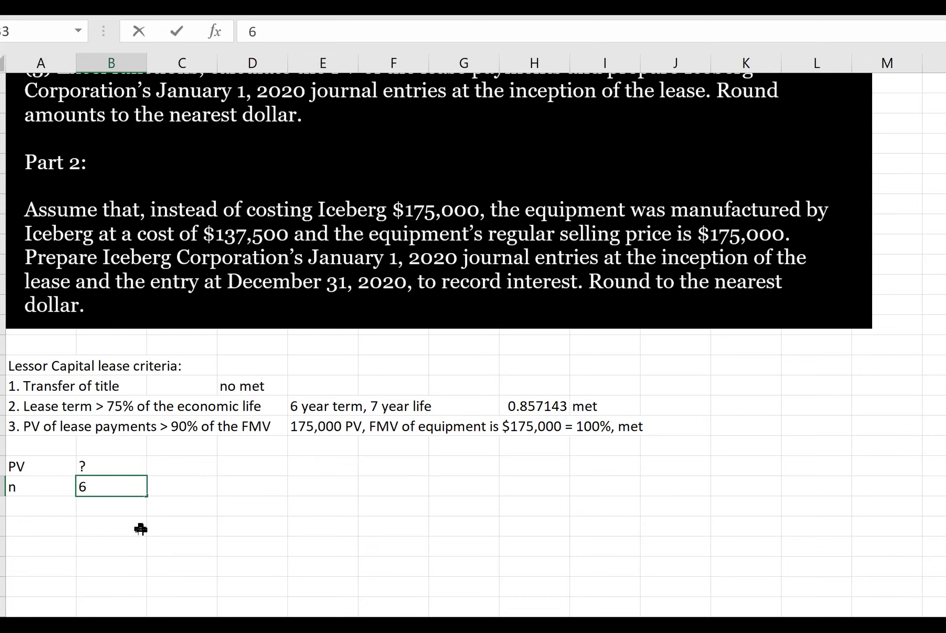
{"action": "key", "text": "shift+F10"}
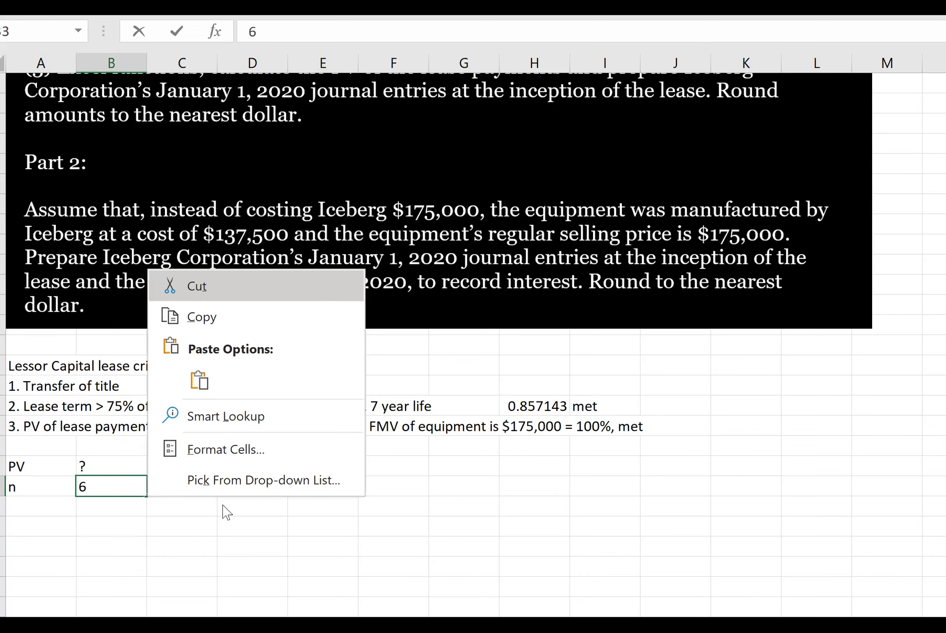
{"action": "key", "text": "Down"}
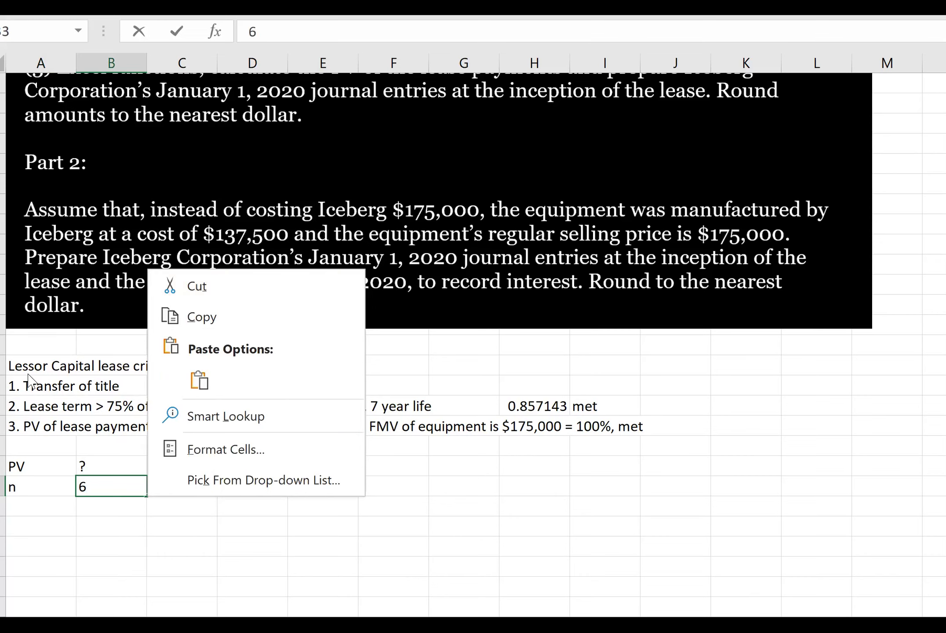
{"action": "key", "text": "Escape"}
Add the interest rate row below n, labelled "i" with the value 6%.
{"action": "left_click", "coordinate": [36, 508]}
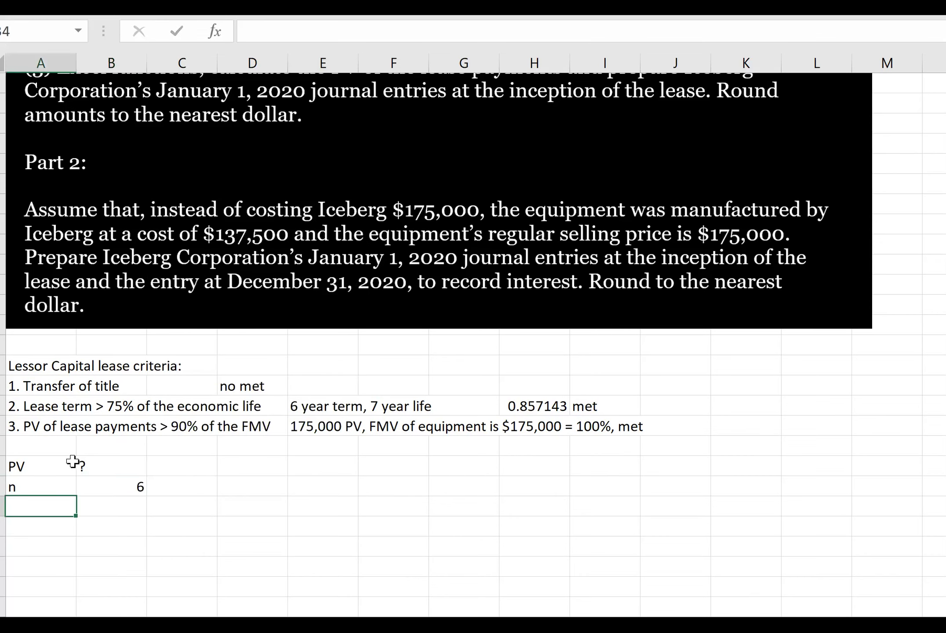
{"action": "type", "text": "i"}
{"action": "key", "text": "Tab"}
{"action": "type", "text": "6%"}
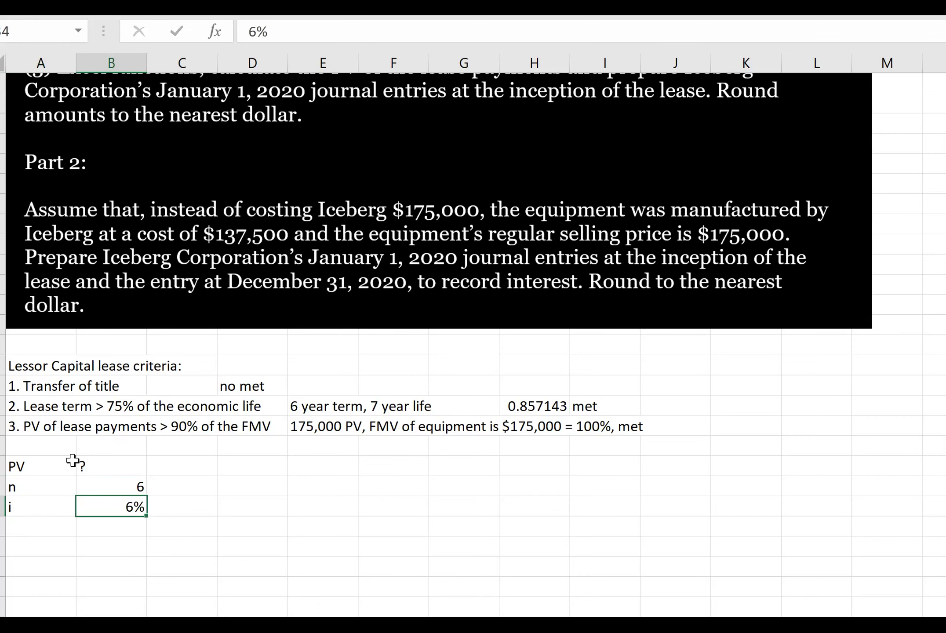
{"action": "key", "text": "Return"}
Label the payment row "PMT" in A35, below the interest rate.
{"action": "scroll", "coordinate": [225, 293], "scroll_direction": "up", "scroll_amount": 2}
{"action": "scroll", "coordinate": [225, 293], "scroll_direction": "up", "scroll_amount": 2}
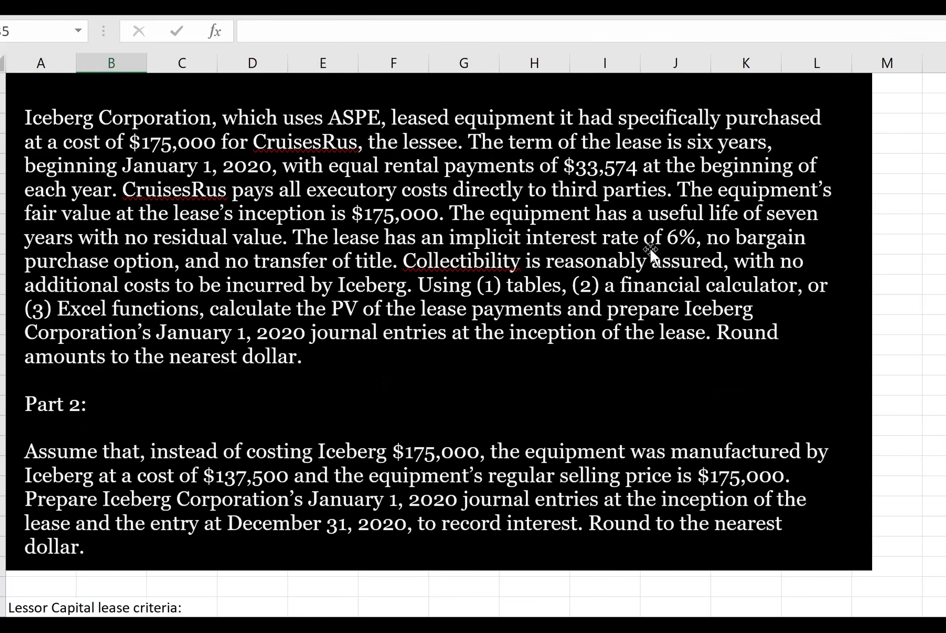
{"action": "scroll", "coordinate": [576, 332], "scroll_direction": "down", "scroll_amount": 3}
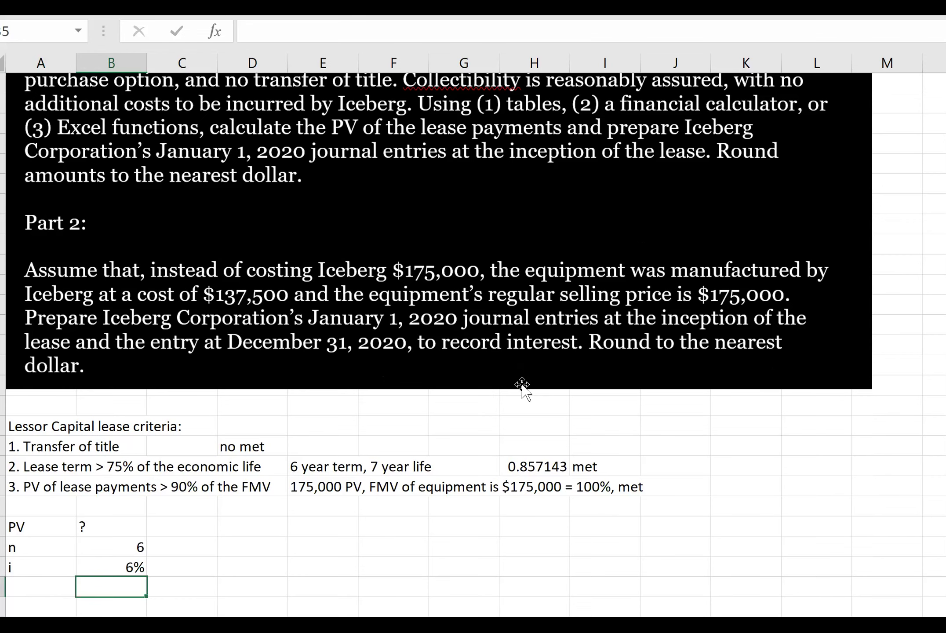
{"action": "key", "text": "shift+F10"}
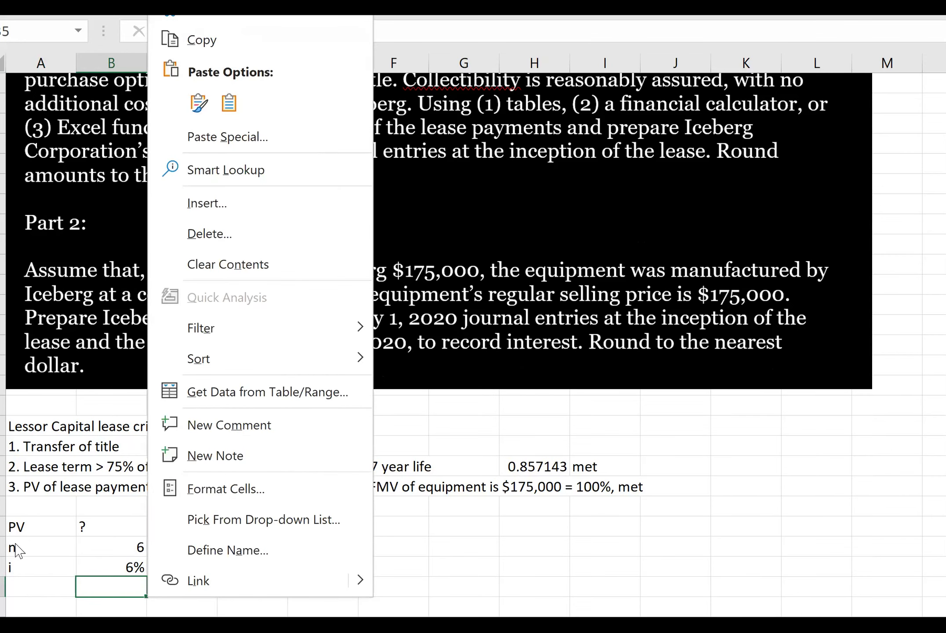
{"action": "key", "text": "Escape"}
{"action": "left_click", "coordinate": [59, 587]}
{"action": "type", "text": "PMT"}
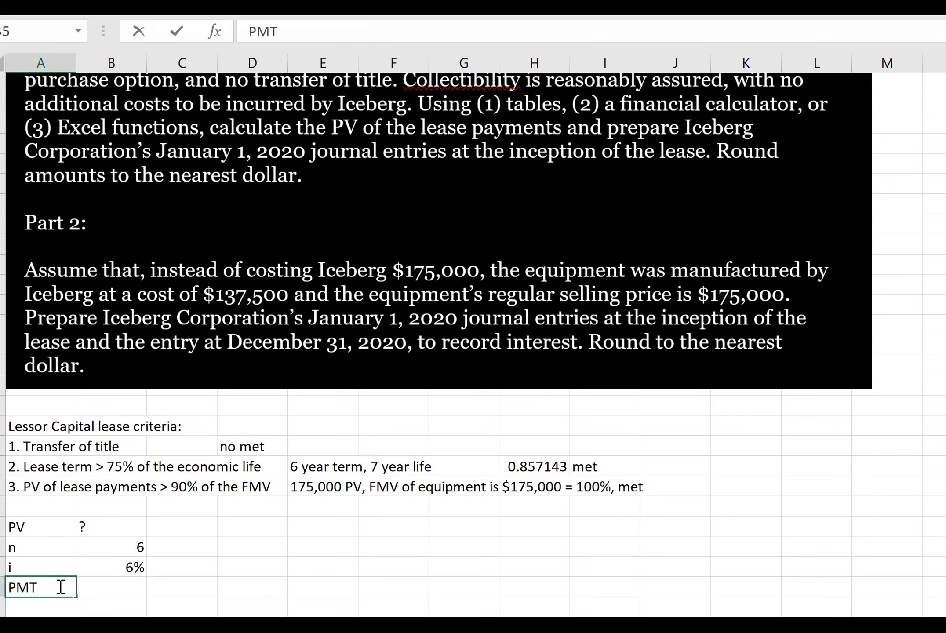
{"action": "key", "text": "Tab"}
{"action": "key", "text": "Tab"}
{"action": "key", "text": "shift+F10"}
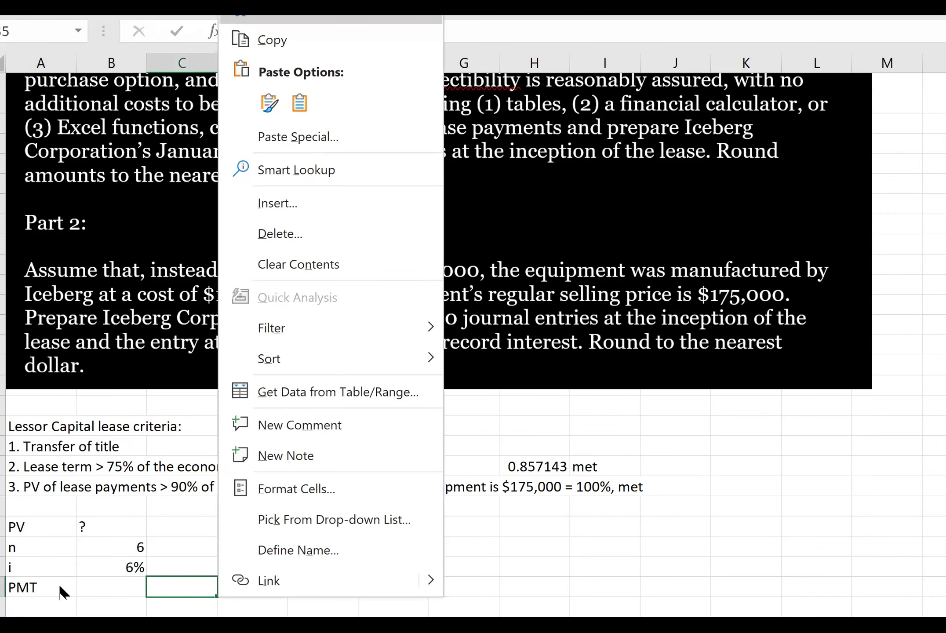
{"action": "key", "text": "Escape"}
Enter the lease payment amount 33574 beside the PMT label and check it against the problem text.
{"action": "left_click", "coordinate": [112, 588]}
{"action": "type", "text": "33"}
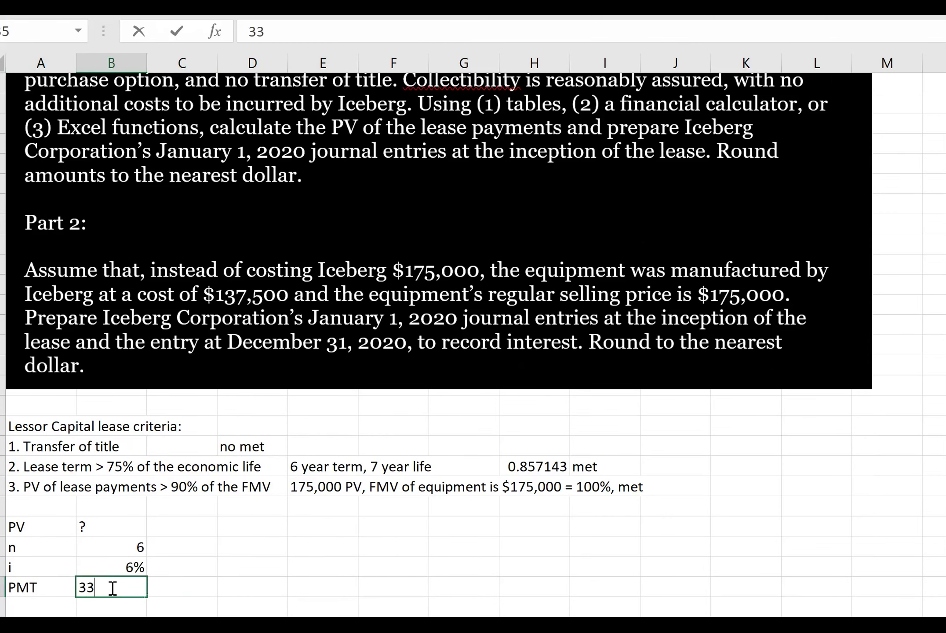
{"action": "key", "text": "BackSpace"}
{"action": "key", "text": "BackSpace"}
{"action": "key", "text": "BackSpace"}
{"action": "type", "text": "5"}
{"action": "key", "text": "Return"}
{"action": "scroll", "coordinate": [375, 483], "scroll_direction": "up", "scroll_amount": 3}
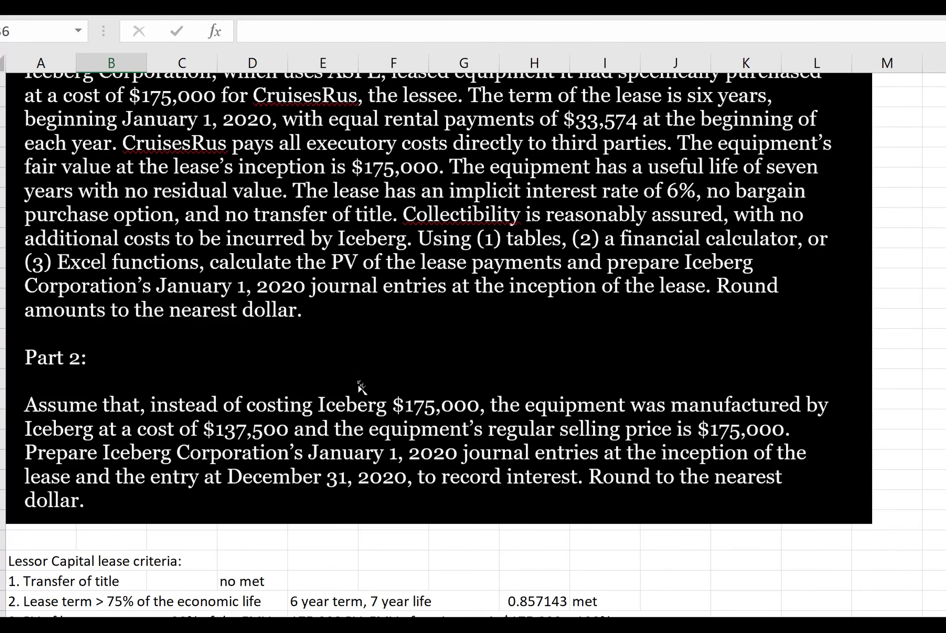
{"action": "scroll", "coordinate": [593, 327], "scroll_direction": "down", "scroll_amount": 3}
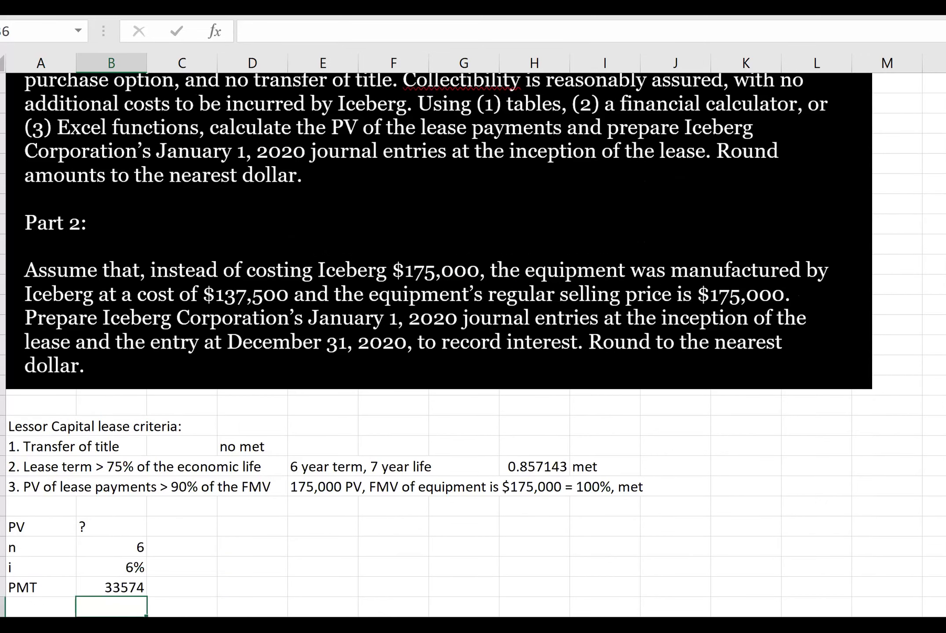
Add a future value row below PMT, labelled "FV" with the value 0.
{"action": "left_click", "coordinate": [57, 591]}
{"action": "scroll", "coordinate": [88, 566], "scroll_direction": "down", "scroll_amount": 1}
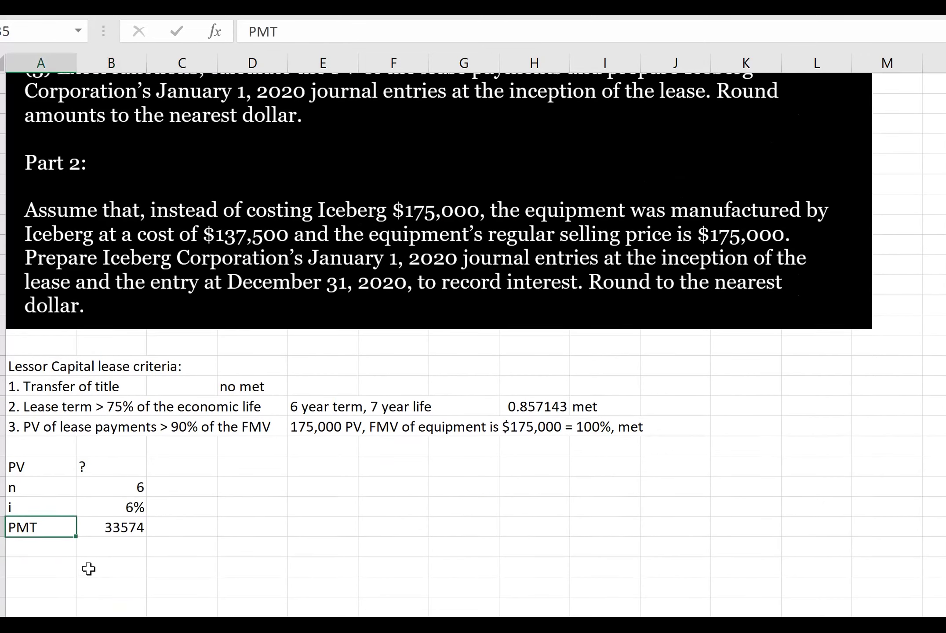
{"action": "left_click", "coordinate": [65, 541]}
{"action": "type", "text": "F"}
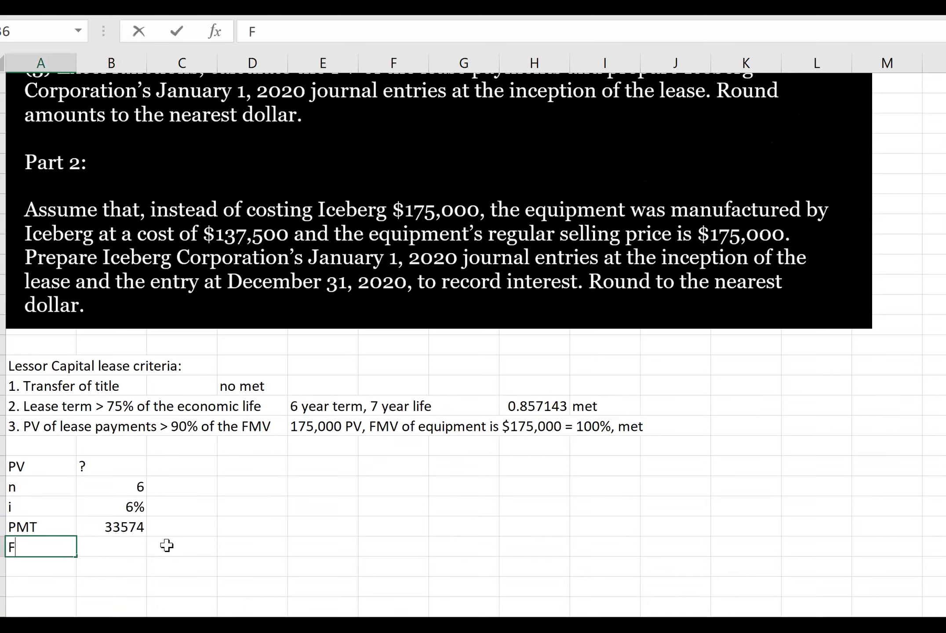
{"action": "key", "text": "Tab"}
{"action": "type", "text": "0"}
{"action": "key", "text": "Return"}
Review the PV, n, i, PMT and FV inputs in the present value block.
{"action": "key", "text": "Left"}
{"action": "key", "text": "Up"}
{"action": "key", "text": "Up"}
{"action": "key", "text": "Up"}
{"action": "key", "text": "Up"}
{"action": "key", "text": "Up"}
{"action": "key", "text": "Right"}
{"action": "key", "text": "Down"}
{"action": "key", "text": "Down"}
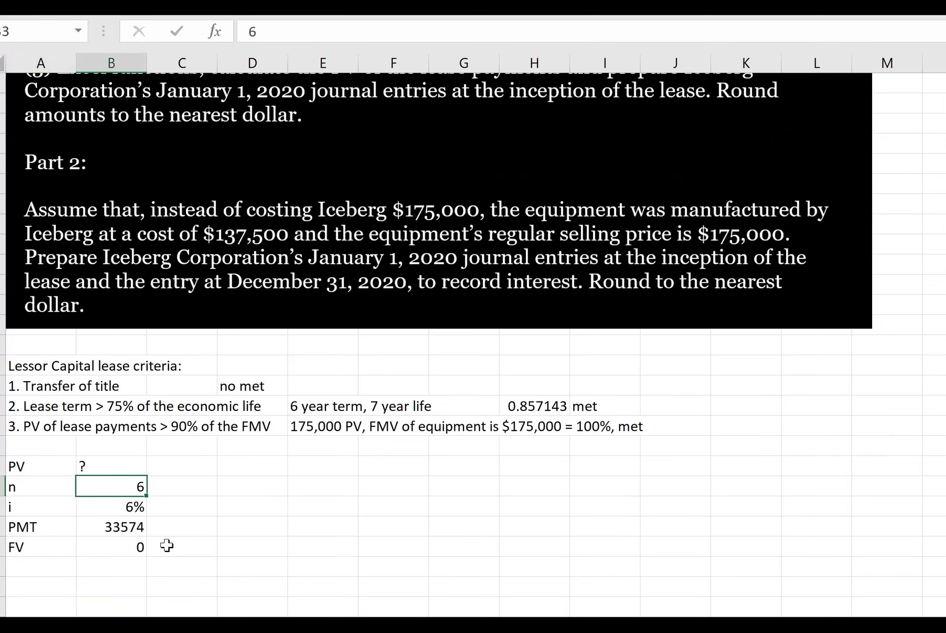
{"action": "key", "text": "Up"}
{"action": "key", "text": "Up"}
{"action": "key", "text": "Right"}
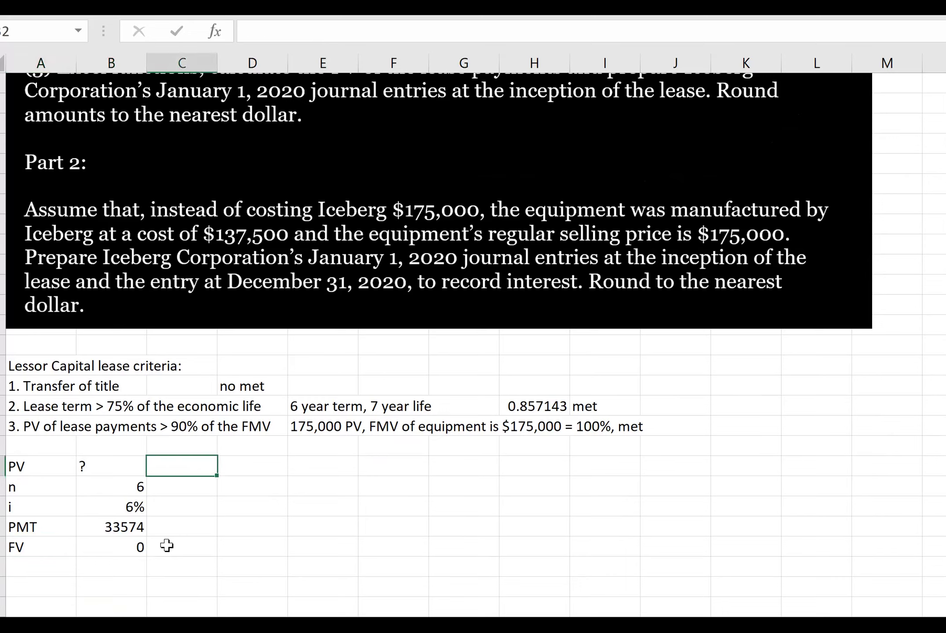
Add the note "BGN mode on" in A37, directly below the FV label.
{"action": "key", "text": "Left"}
{"action": "key", "text": "Down"}
{"action": "key", "text": "Down"}
{"action": "key", "text": "Down"}
{"action": "key", "text": "Down"}
{"action": "key", "text": "Down"}
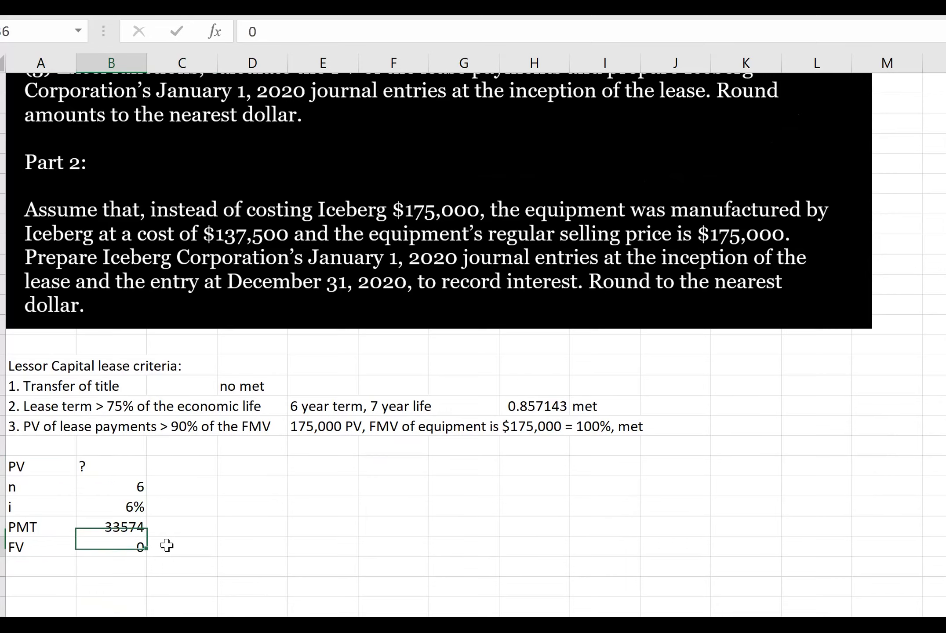
{"action": "key", "text": "Left"}
{"action": "type", "text": "G"}
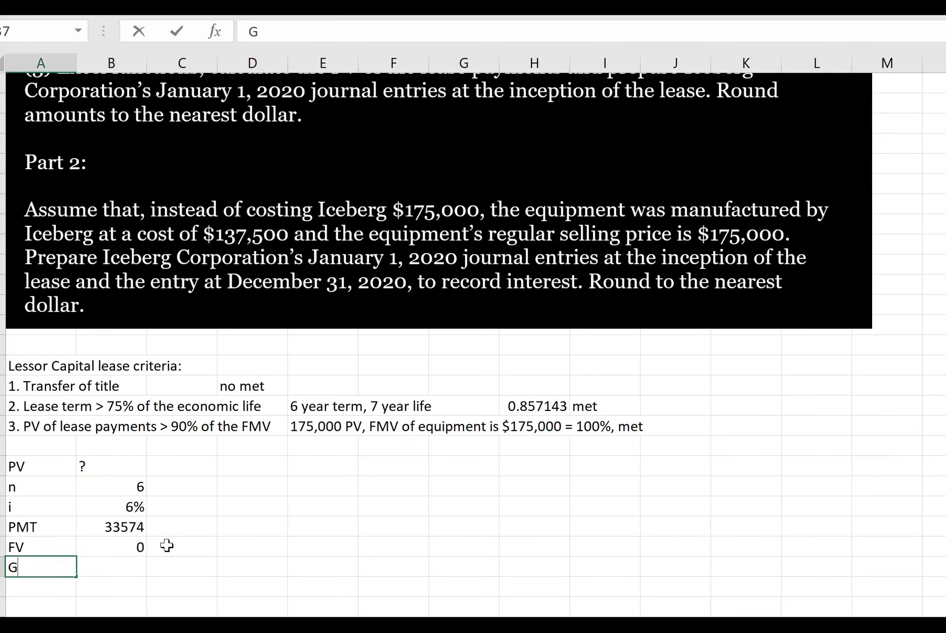
{"action": "key", "text": "BackSpace"}
{"action": "type", "text": "BGN"}
{"action": "key", "text": "BackSpace"}
{"action": "type", "text": "N more"}
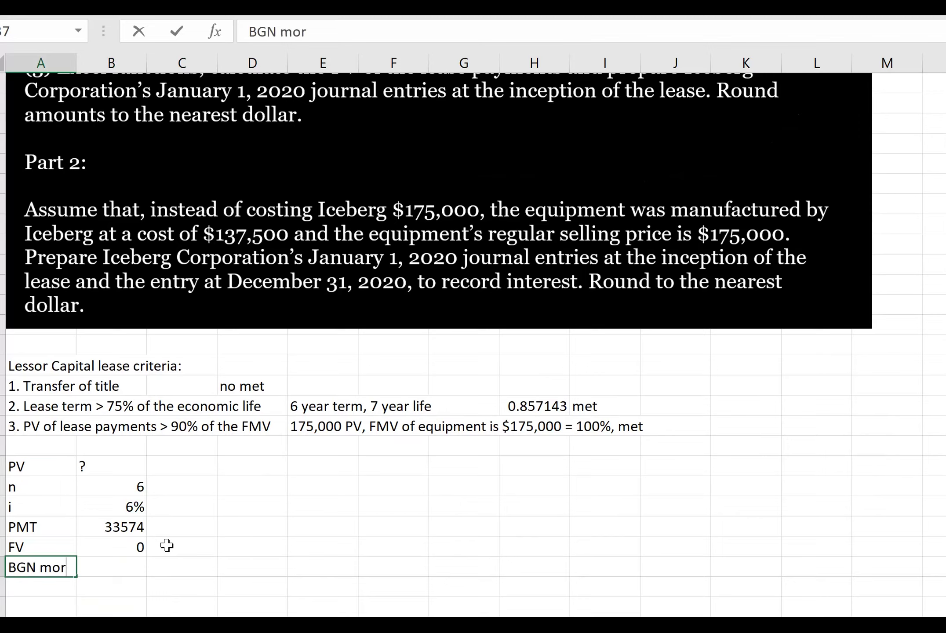
{"action": "key", "text": "BackSpace"}
{"action": "type", "text": "de on"}
{"action": "key", "text": "Return"}
Enter the present value 175,000 in C32, beside the question mark in the PV row.
{"action": "key", "text": "Up"}
{"action": "key", "text": "Up"}
{"action": "key", "text": "Up"}
{"action": "key", "text": "Up"}
{"action": "key", "text": "Up"}
{"action": "key", "text": "Up"}
{"action": "key", "text": "Right"}
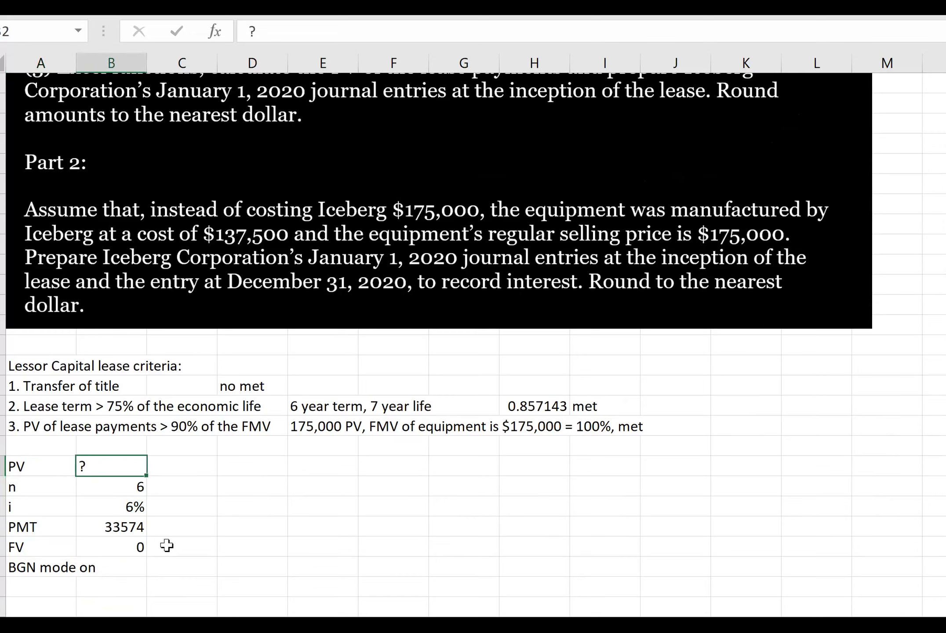
{"action": "key", "text": "Right"}
{"action": "type", "text": "175,000"}
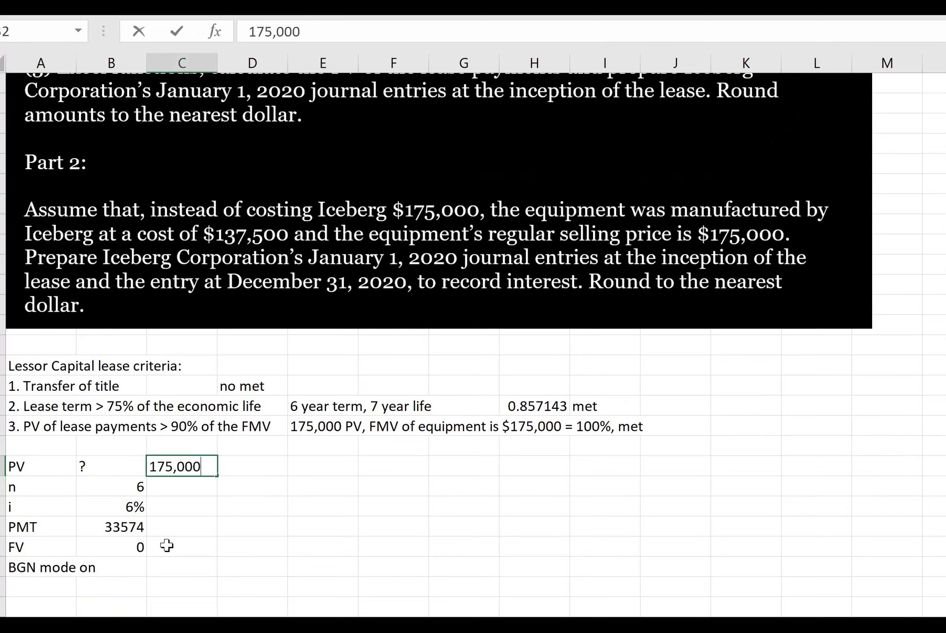
{"action": "key", "text": "Return"}
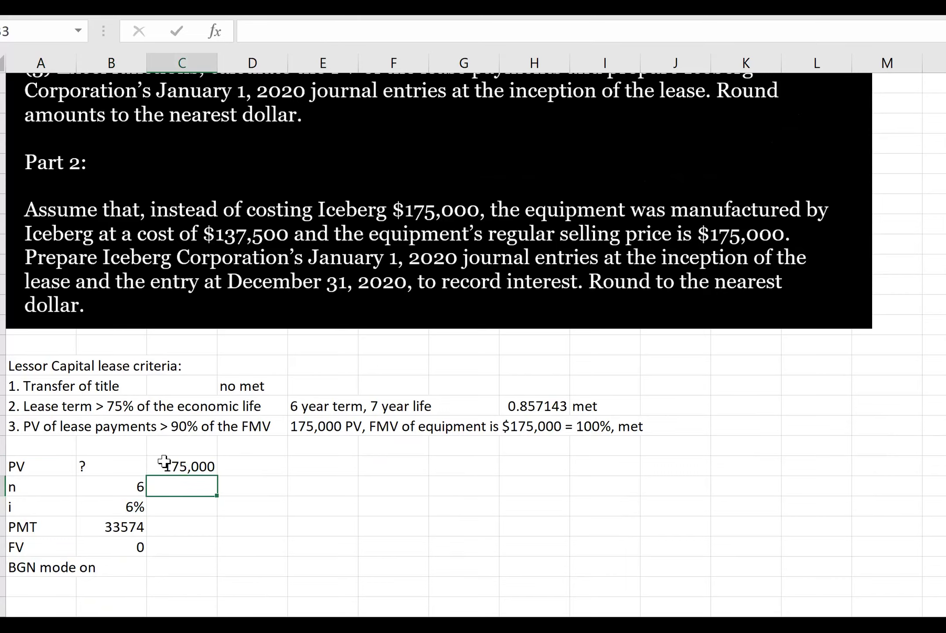
{"action": "left_click_drag", "start_coordinate": [163, 465], "coordinate": [188, 450]}
{"action": "left_click", "coordinate": [177, 464]}
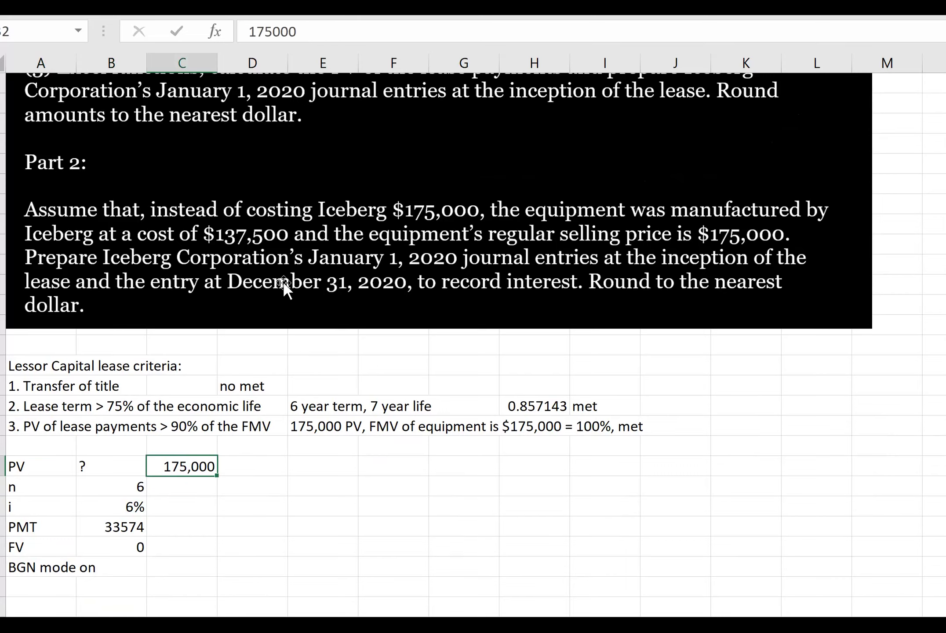
Add the heading "Journal entries at inception of lease" in A39, one blank row below the BGN mode note.
{"action": "scroll", "coordinate": [73, 553], "scroll_direction": "down", "scroll_amount": 1}
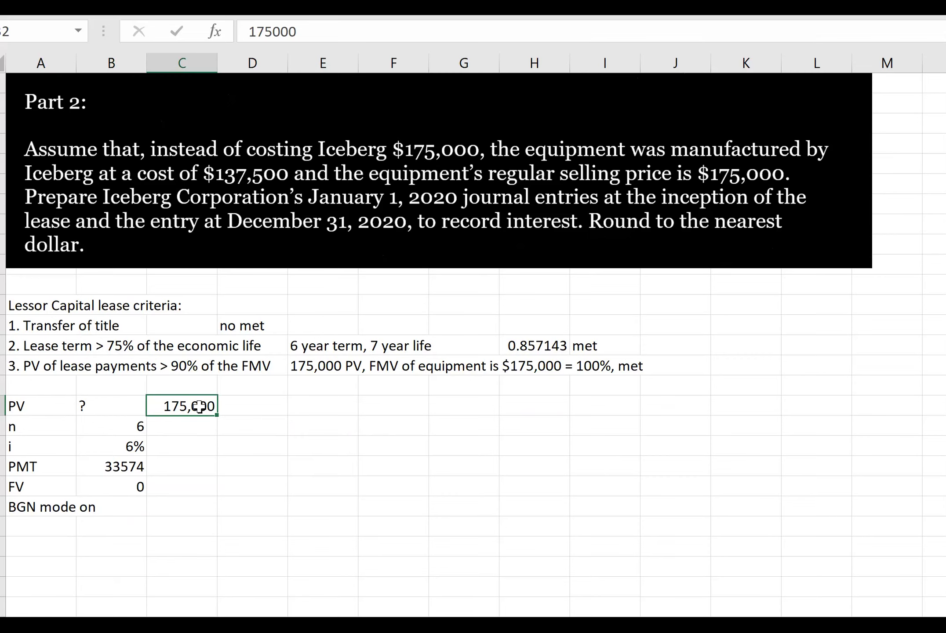
{"action": "scroll", "coordinate": [98, 506], "scroll_direction": "down", "scroll_amount": 1}
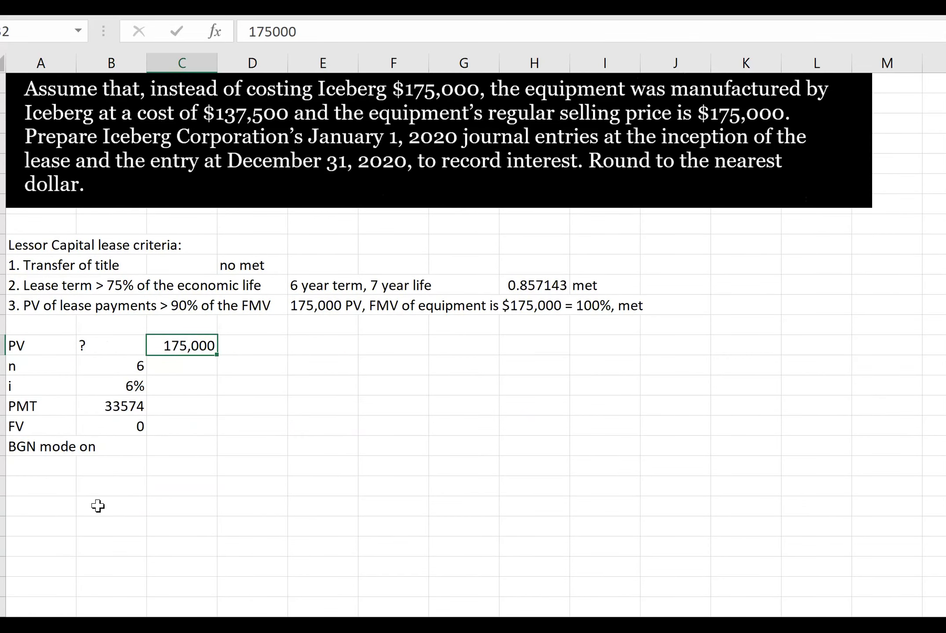
{"action": "scroll", "coordinate": [286, 276], "scroll_direction": "up", "scroll_amount": 4}
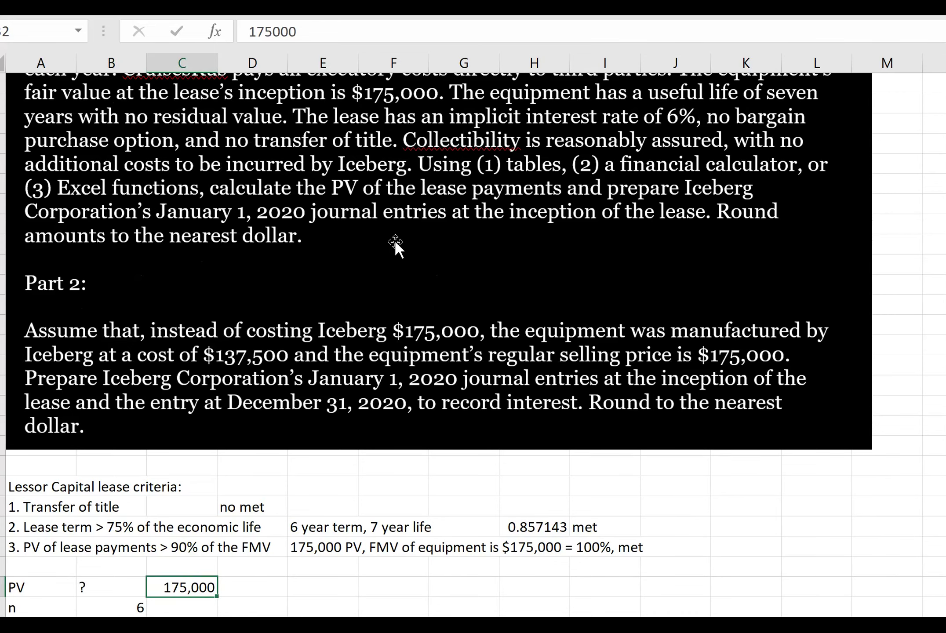
{"action": "scroll", "coordinate": [402, 439], "scroll_direction": "down", "scroll_amount": 3}
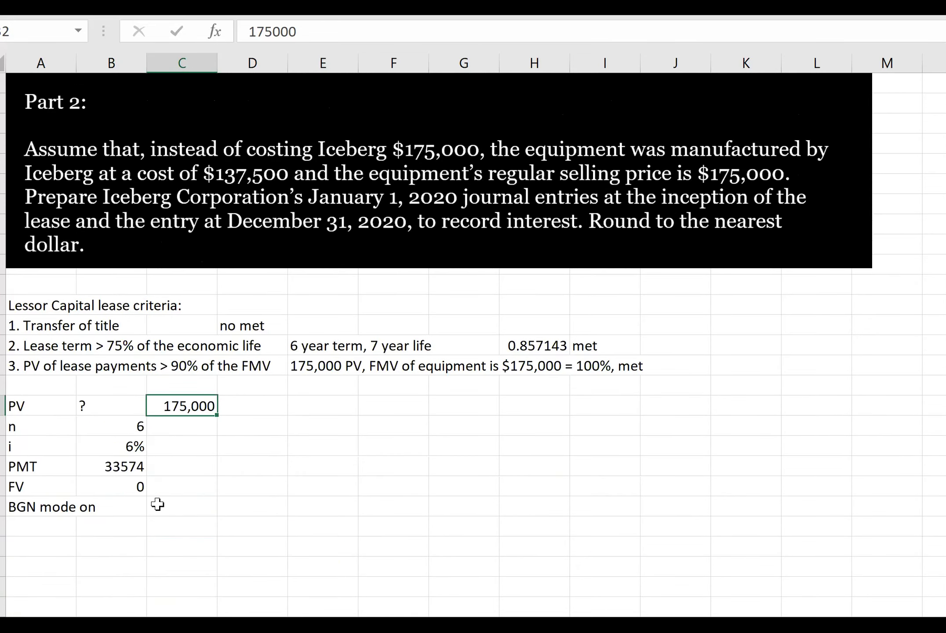
{"action": "left_click_drag", "start_coordinate": [69, 533], "coordinate": [150, 536]}
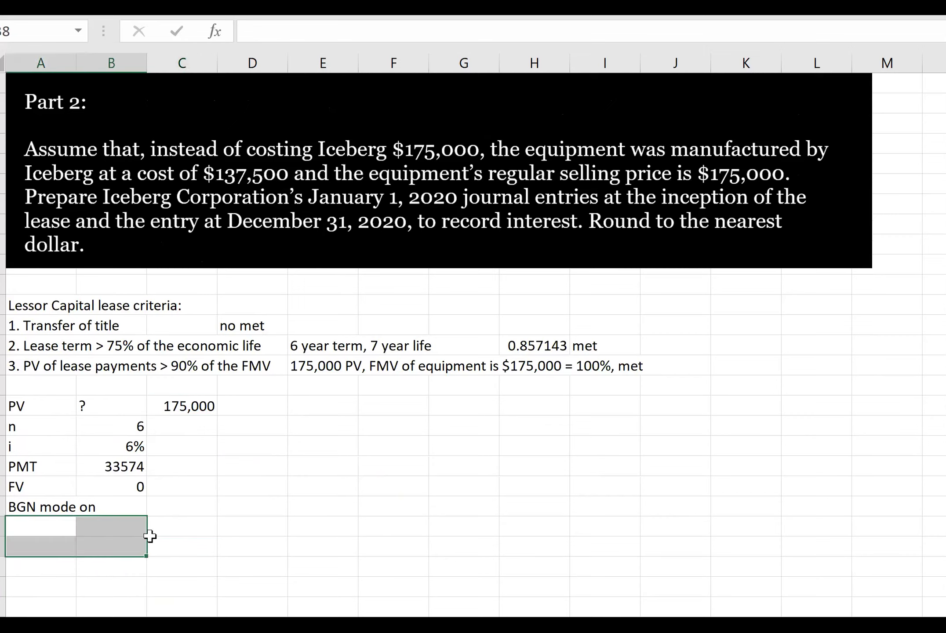
{"action": "key", "text": "Down"}
{"action": "type", "text": "Jou"}
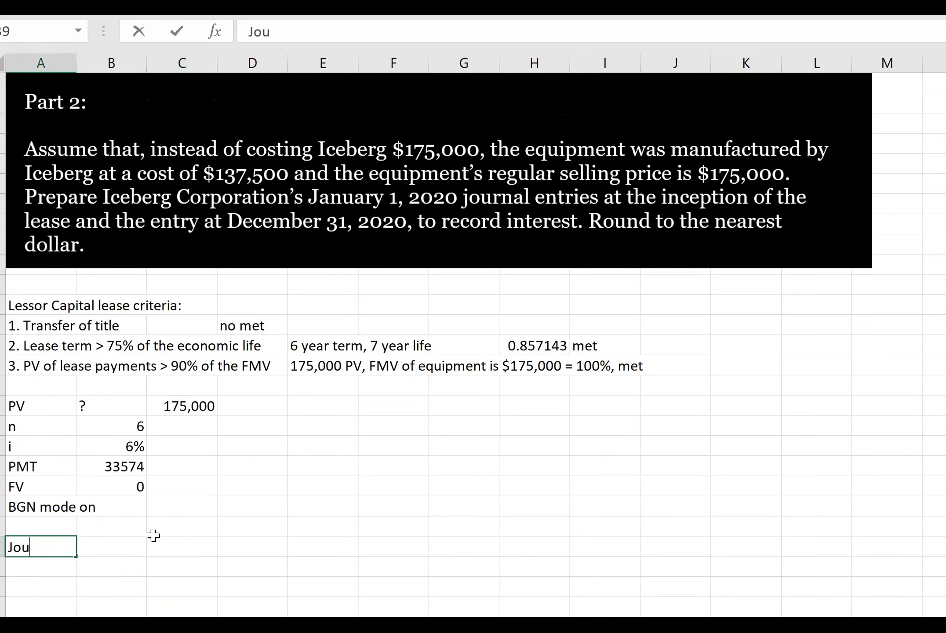
{"action": "type", "text": "rnal entries at incen"}
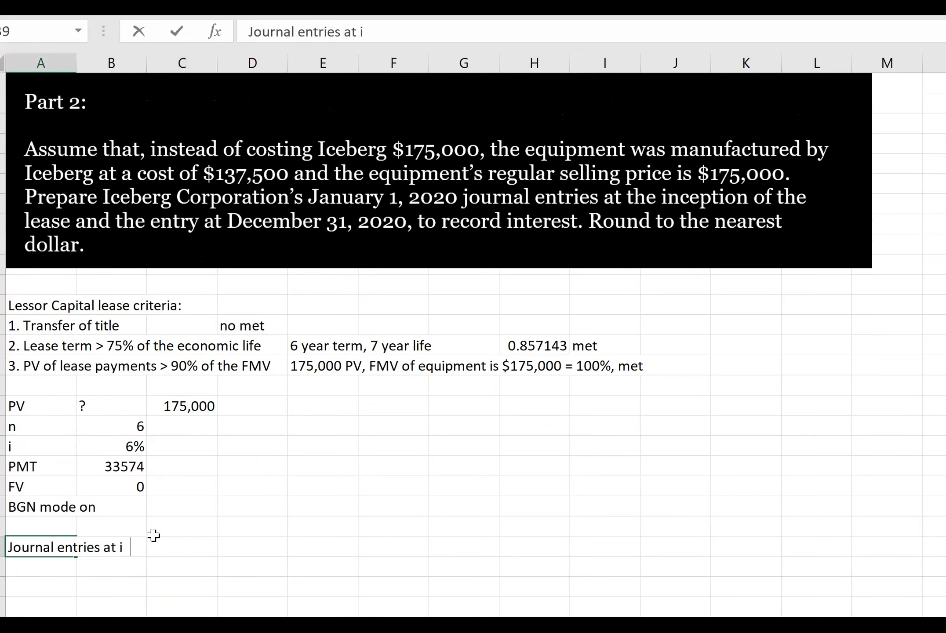
{"action": "key", "text": "BackSpace"}
{"action": "type", "text": "eption of lease"}
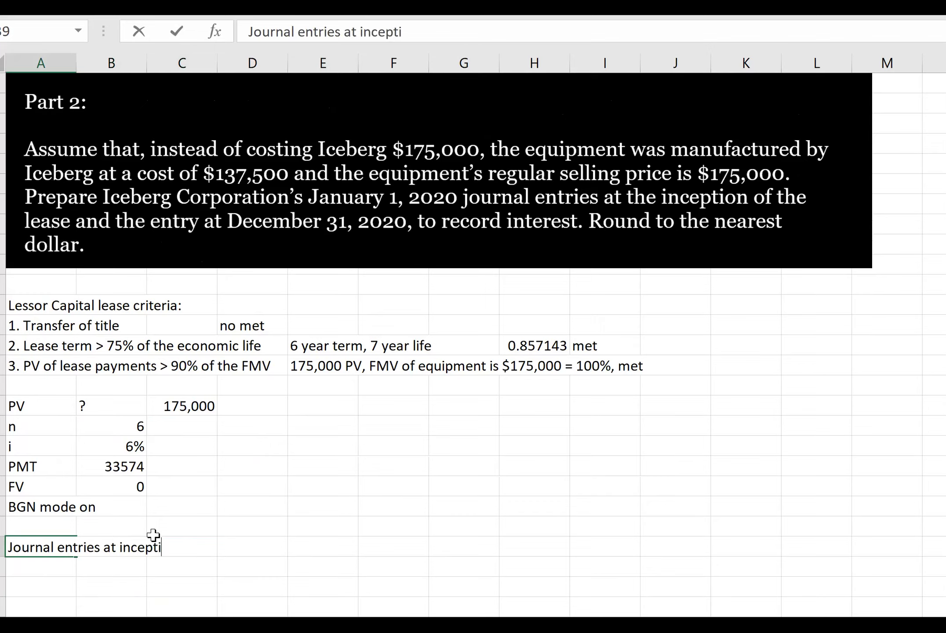
{"action": "key", "text": "Return"}
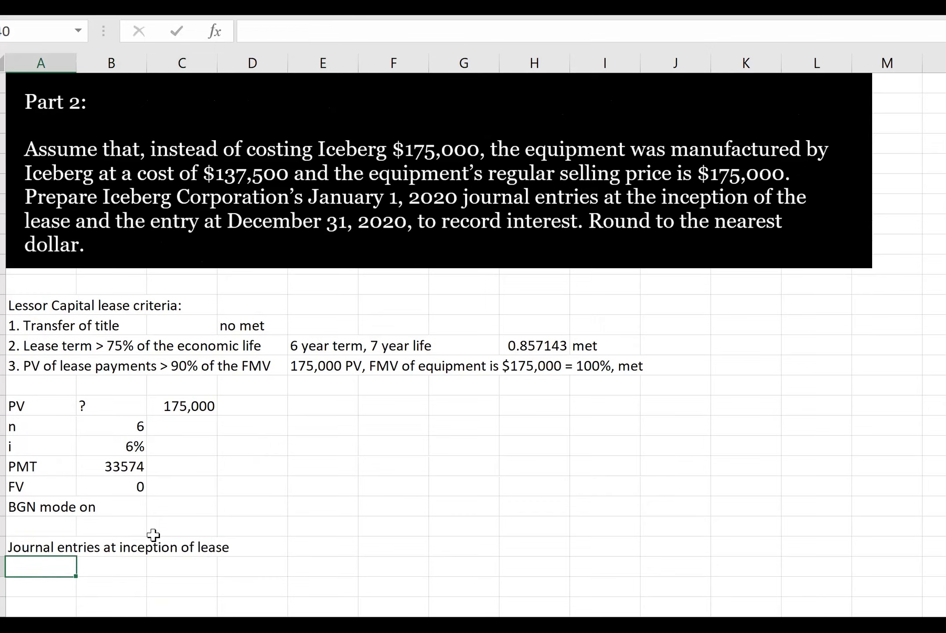
Start the inception journal entry with the debit line "Dr: Lease receivable" in B40.
{"action": "key", "text": "Tab"}
{"action": "type", "text": "Dr: Lease"}
{"action": "key", "text": "BackSpace"}
{"action": "key", "text": "BackSpace"}
{"action": "type", "text": "se receivabl"}
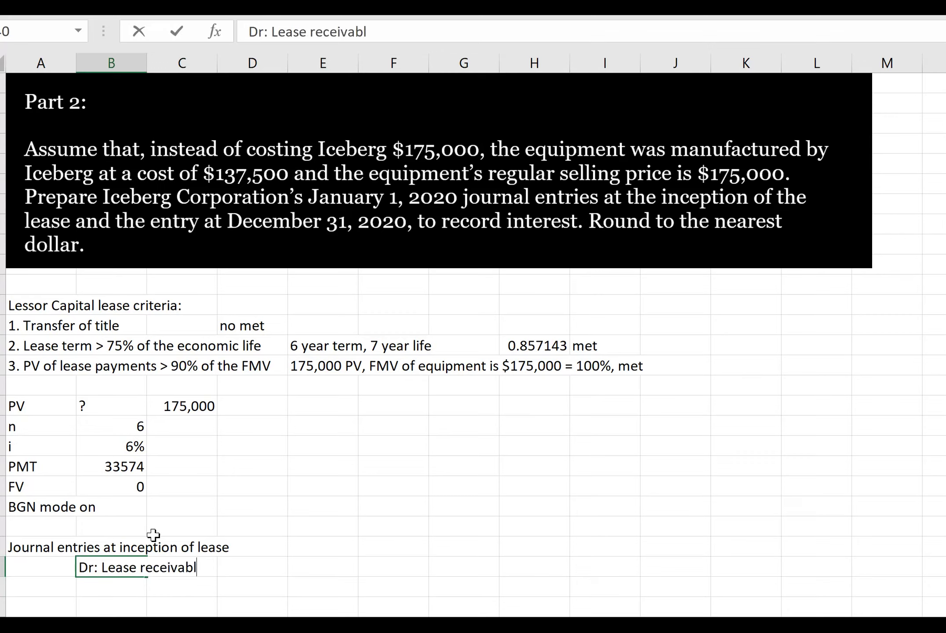
{"action": "key", "text": "BackSpace"}
{"action": "key", "text": "BackSpace"}
{"action": "key", "text": "BackSpace"}
{"action": "type", "text": "able"}
{"action": "key", "text": "Tab"}
{"action": "key", "text": "Tab"}
{"action": "key", "text": "Tab"}
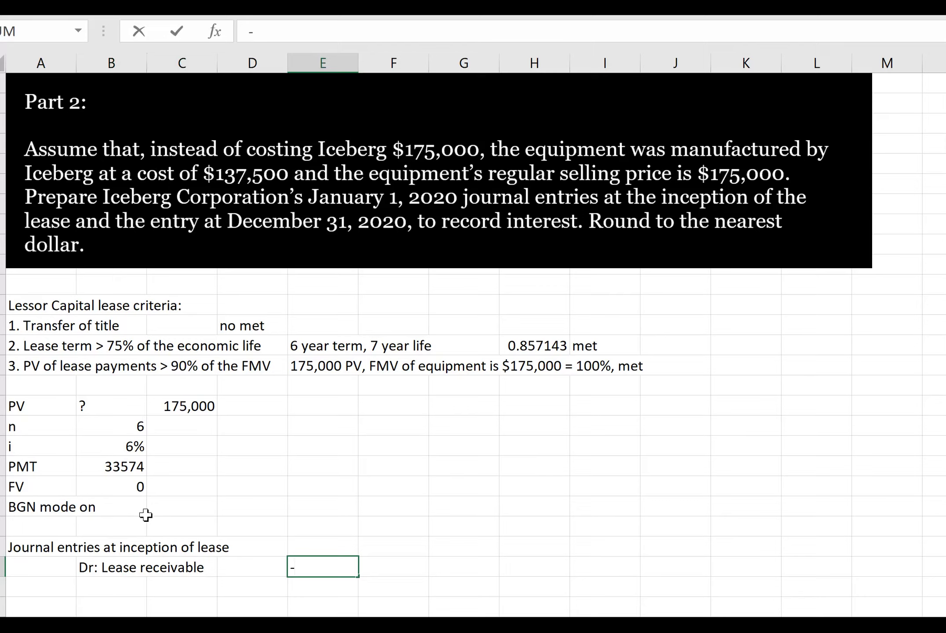
Abandon the debit amount and delete the lease receivable line beneath the journal entries heading.
{"action": "key", "text": "Right"}
{"action": "key", "text": "Right"}
{"action": "key", "text": "Escape"}
{"action": "key", "text": "Left"}
{"action": "key", "text": "Left"}
{"action": "key", "text": "Left"}
{"action": "key", "text": "Left"}
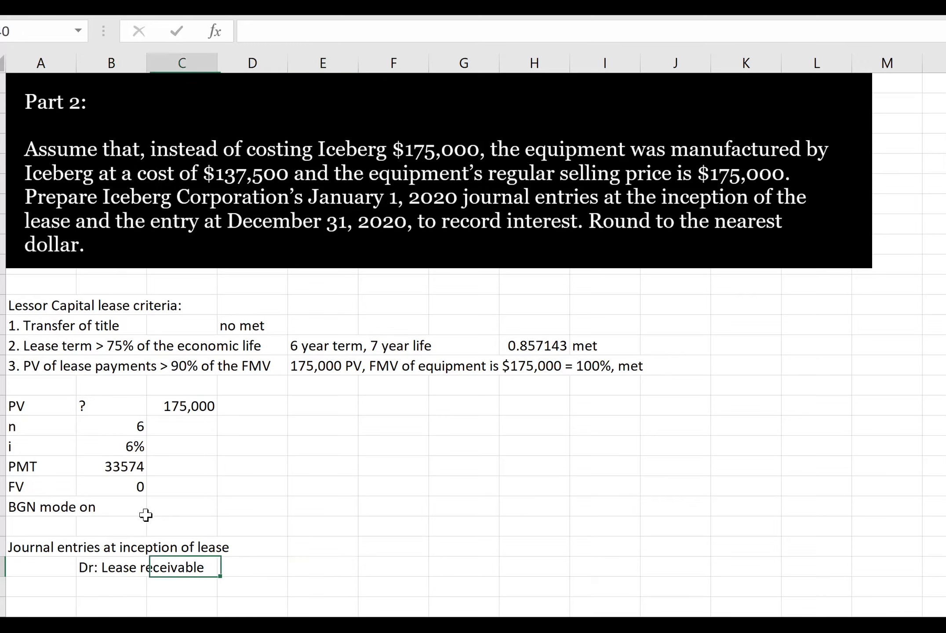
{"action": "key", "text": "Right"}
{"action": "key", "text": "Delete"}
{"action": "key", "text": "Down"}
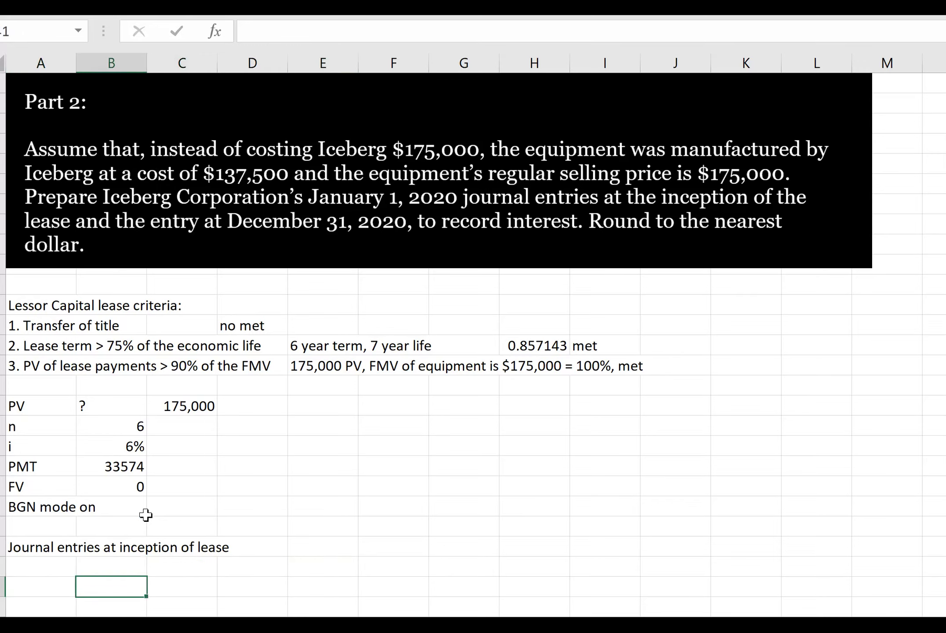
Start a lease amortization table in row 41 with the column headings "Date", "Lease payment" and "Interest".
{"action": "key", "text": "Left"}
{"action": "type", "text": "Date"}
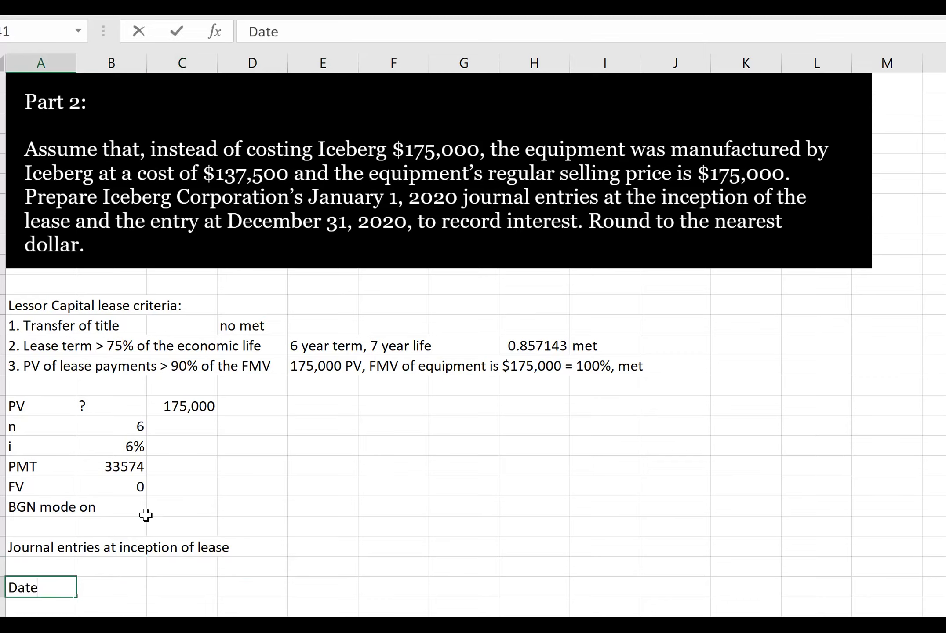
{"action": "key", "text": "Tab"}
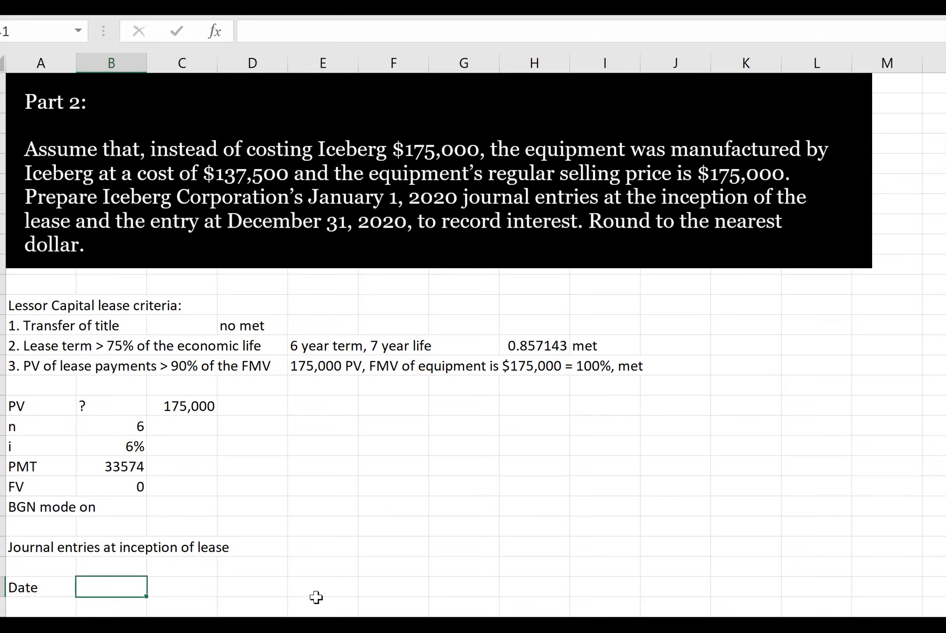
{"action": "type", "text": "Lease payment"}
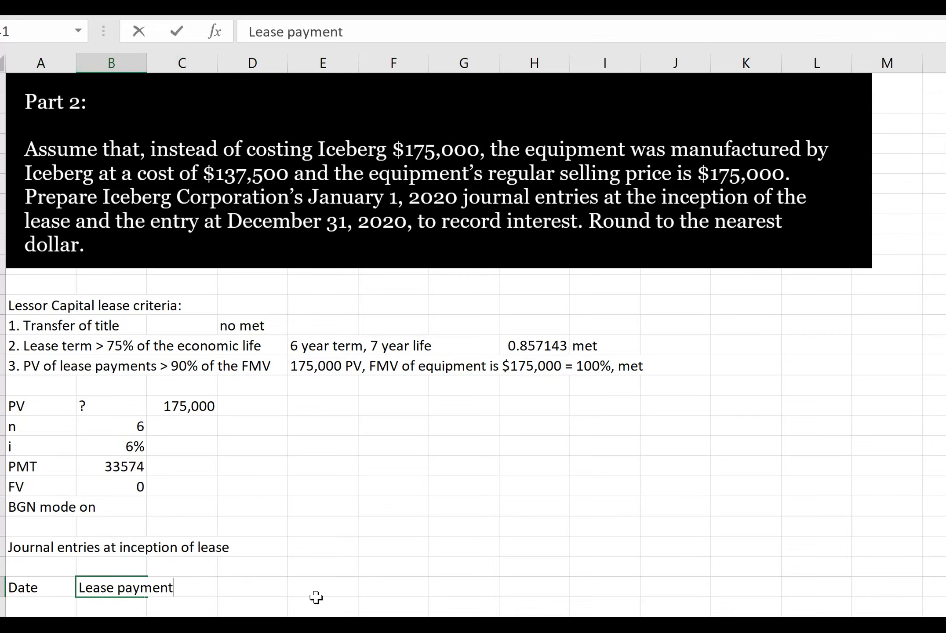
{"action": "key", "text": "Tab"}
{"action": "type", "text": "Interest"}
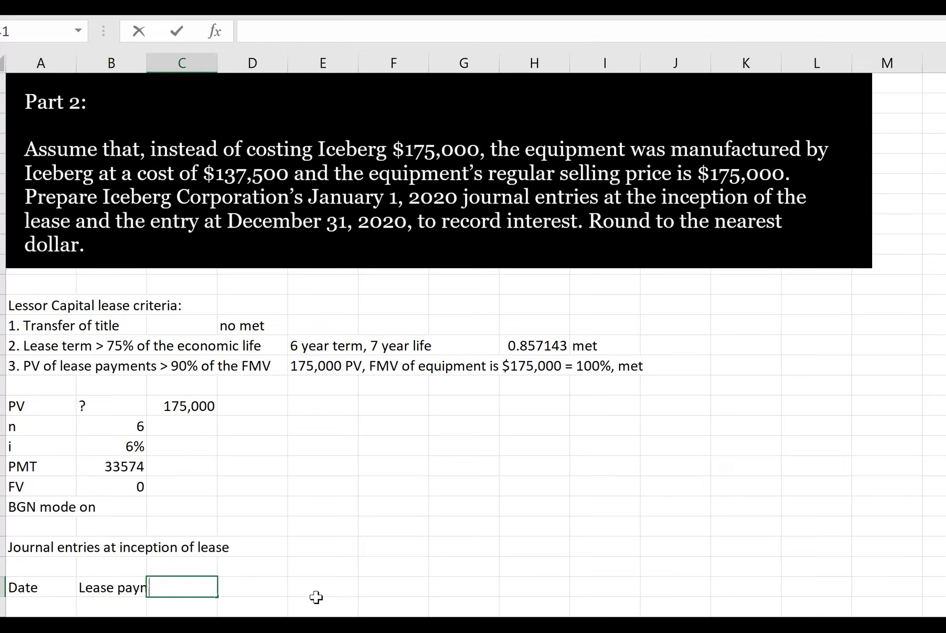
{"action": "key", "text": "Tab"}
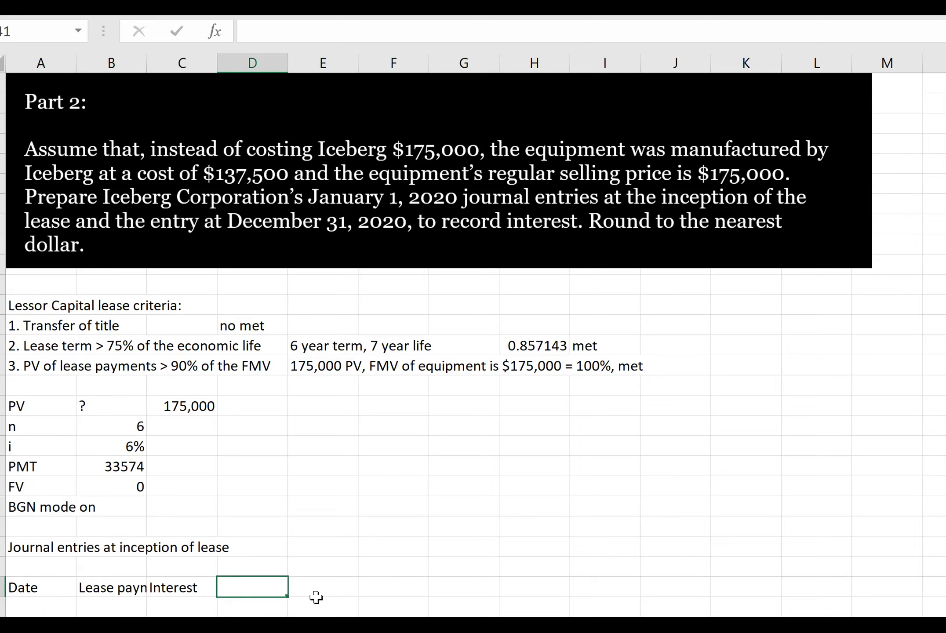
Complete the table's header row with "Investment Recovery" in D41 and "Net investment" in E41.
{"action": "type", "text": "Investm"}
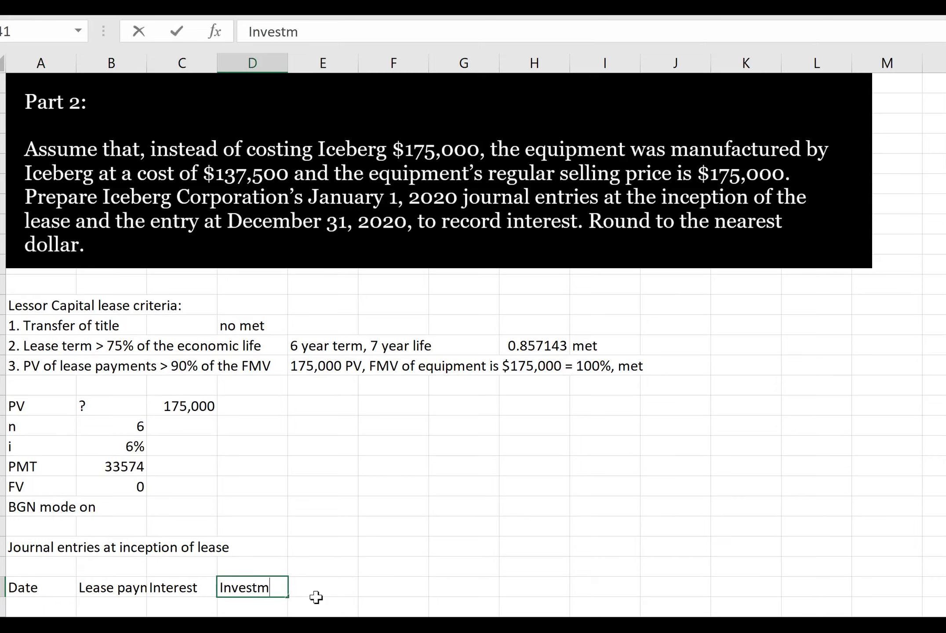
{"action": "type", "text": "ent REcvoer"}
{"action": "key", "text": "BackSpace"}
{"action": "key", "text": "BackSpace"}
{"action": "key", "text": "BackSpace"}
{"action": "key", "text": "BackSpace"}
{"action": "type", "text": "ver"}
{"action": "key", "text": "BackSpace"}
{"action": "type", "text": "covery"}
{"action": "key", "text": "Tab"}
{"action": "type", "text": "Net invesment"}
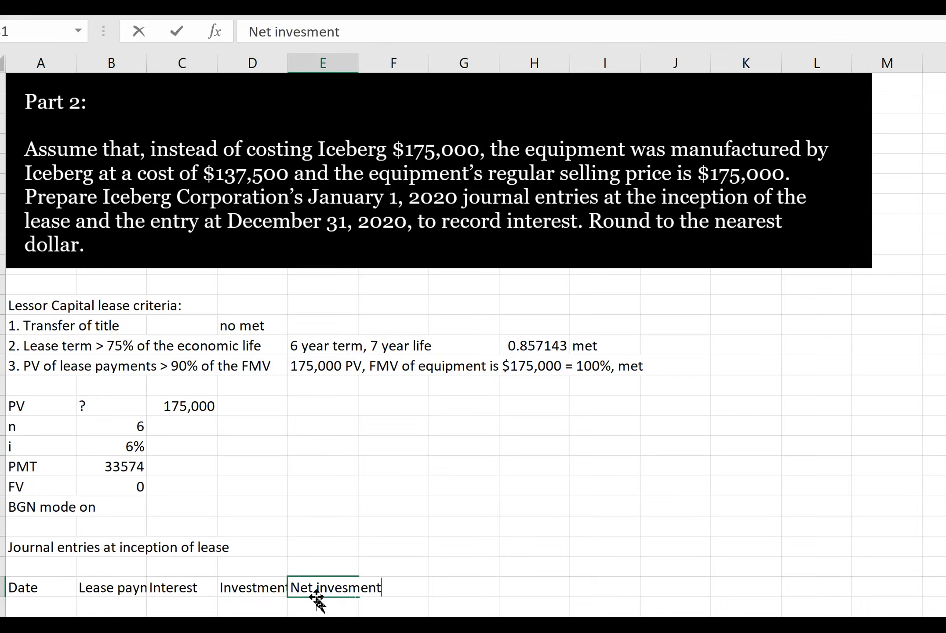
{"action": "key", "text": "BackSpace"}
{"action": "key", "text": "BackSpace"}
{"action": "key", "text": "BackSpace"}
{"action": "type", "text": "tment"}
{"action": "key", "text": "Return"}
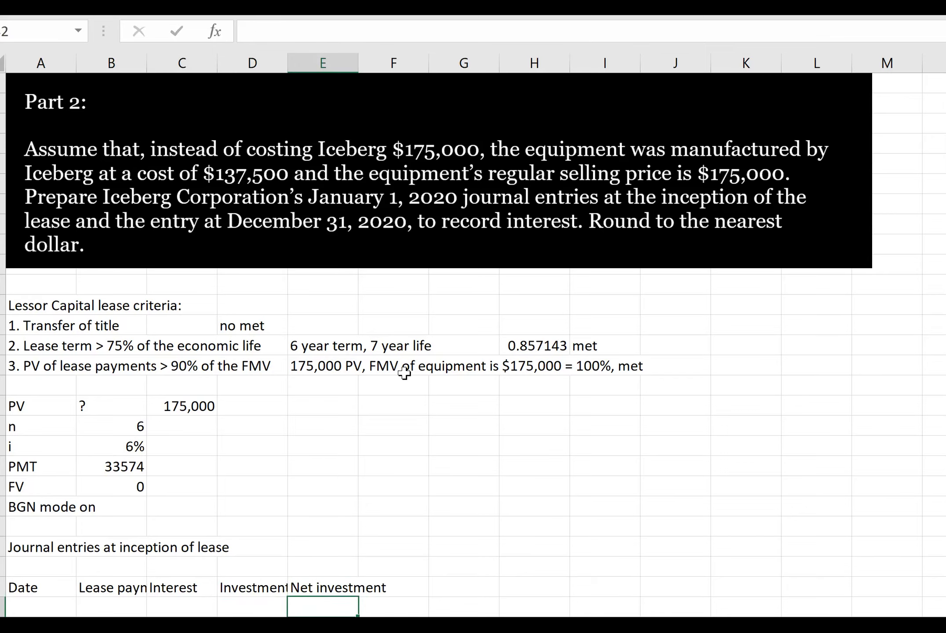
Widen columns B and D to fit the Lease payment and Investment Recovery headings.
{"action": "left_click_drag", "start_coordinate": [287, 63], "coordinate": [336, 63]}
{"action": "left_click_drag", "start_coordinate": [142, 59], "coordinate": [227, 60]}
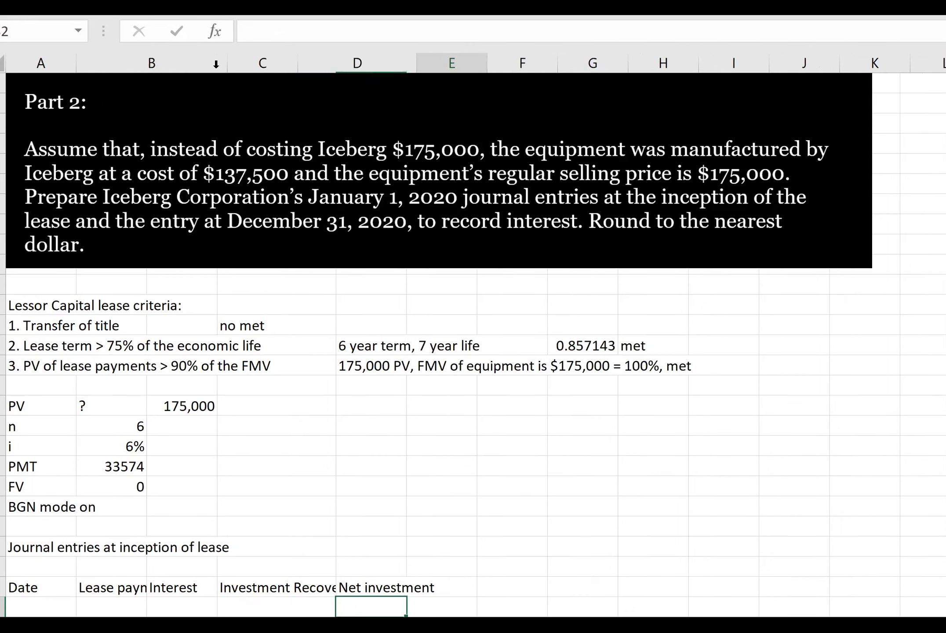
{"action": "scroll", "coordinate": [59, 565], "scroll_direction": "down", "scroll_amount": 2}
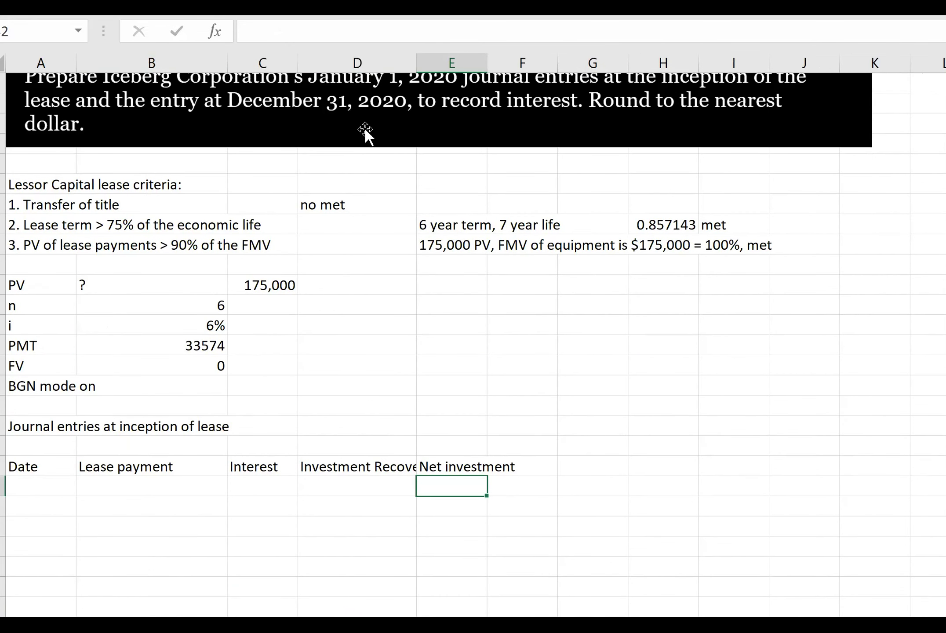
{"action": "left_click_drag", "start_coordinate": [418, 63], "coordinate": [467, 63]}
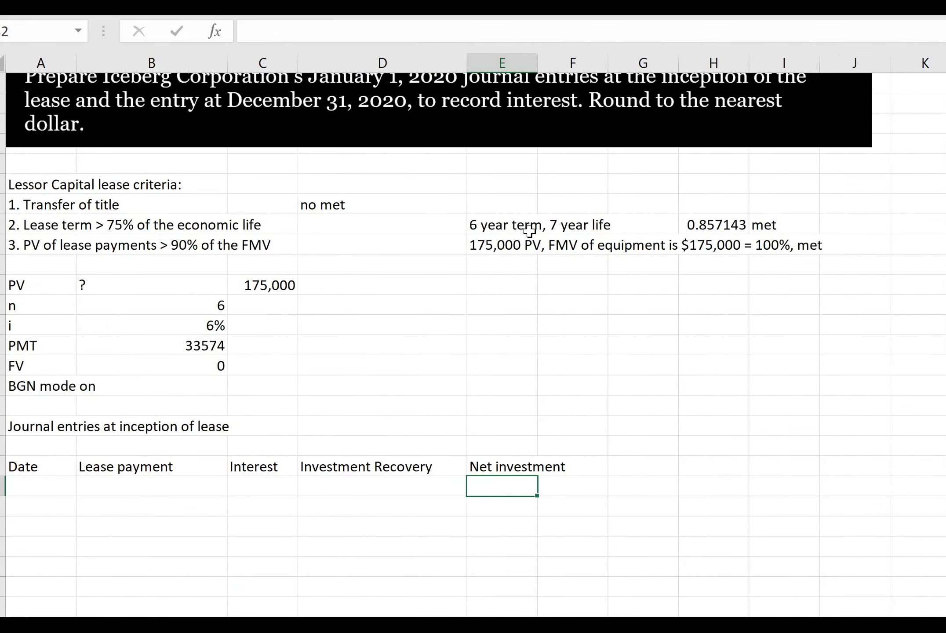
Enter Jan 1, 2020 as the date in both A42 and A43 of the amortization table.
{"action": "scroll", "coordinate": [521, 242], "scroll_direction": "up", "scroll_amount": 3}
{"action": "scroll", "coordinate": [480, 220], "scroll_direction": "up", "scroll_amount": 3}
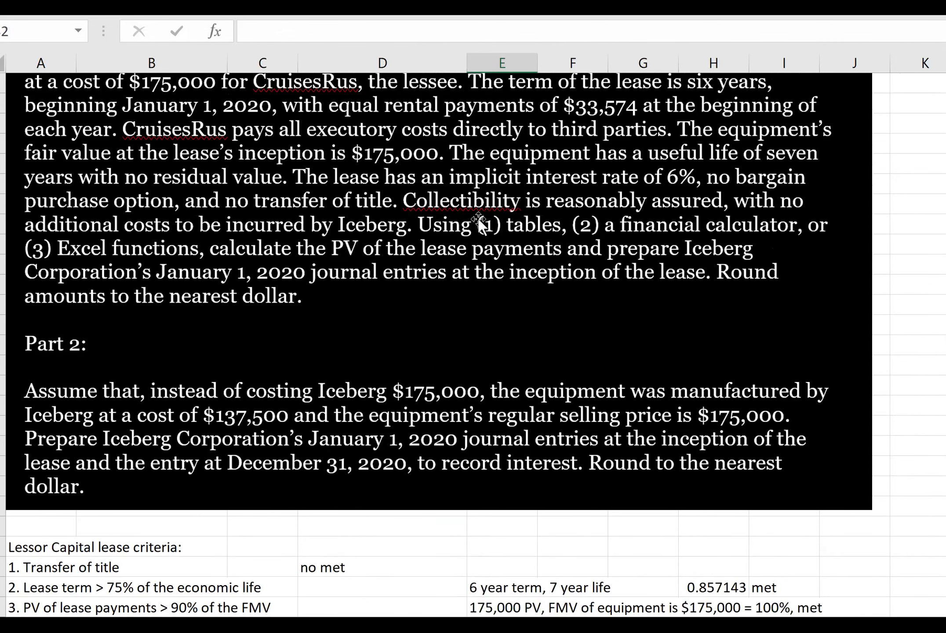
{"action": "scroll", "coordinate": [268, 327], "scroll_direction": "down", "scroll_amount": 5}
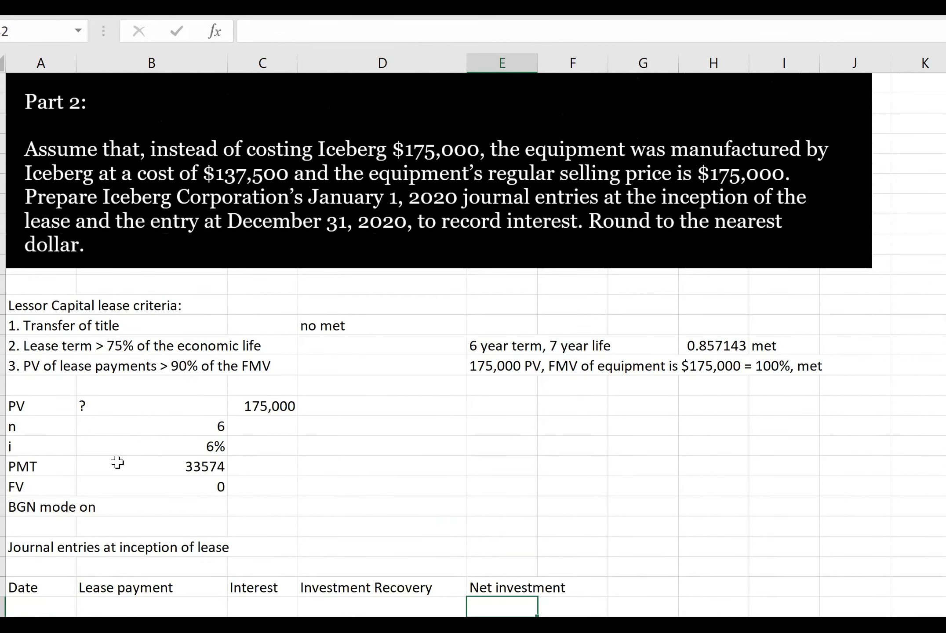
{"action": "left_click_drag", "start_coordinate": [39, 550], "coordinate": [38, 557]}
{"action": "left_click", "coordinate": [37, 554]}
{"action": "type", "text": "Jan 1, 2020"}
{"action": "key", "text": "Return"}
{"action": "type", "text": "Jan 1, 20"}
{"action": "type", "text": "20"}
{"action": "key", "text": "Return"}
{"action": "key", "text": "Up"}
{"action": "key", "text": "Up"}
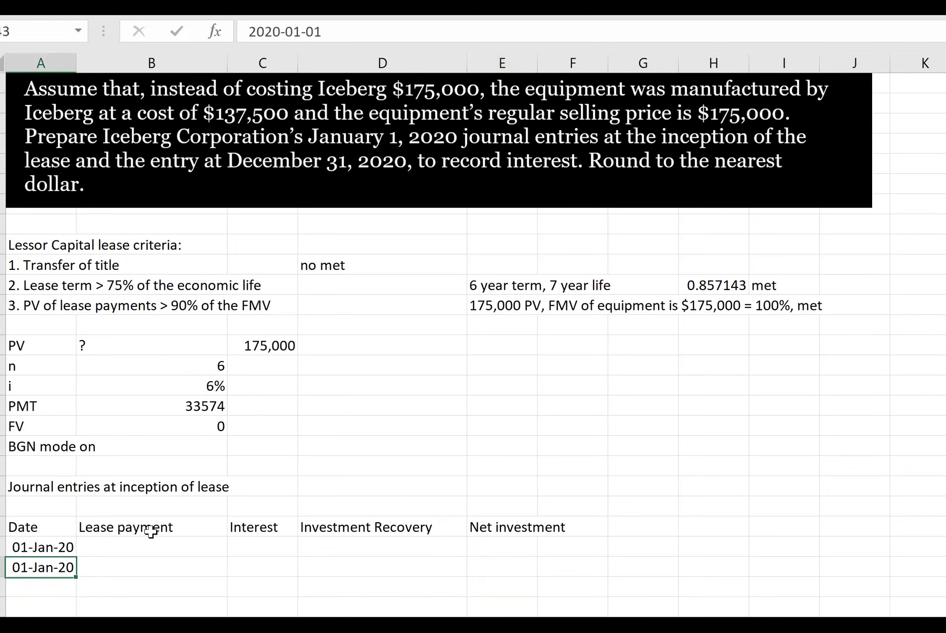
Widen column E and enter 175000 as the opening net investment in E42.
{"action": "key", "text": "Right"}
{"action": "key", "text": "Right"}
{"action": "key", "text": "Right"}
{"action": "key", "text": "Right"}
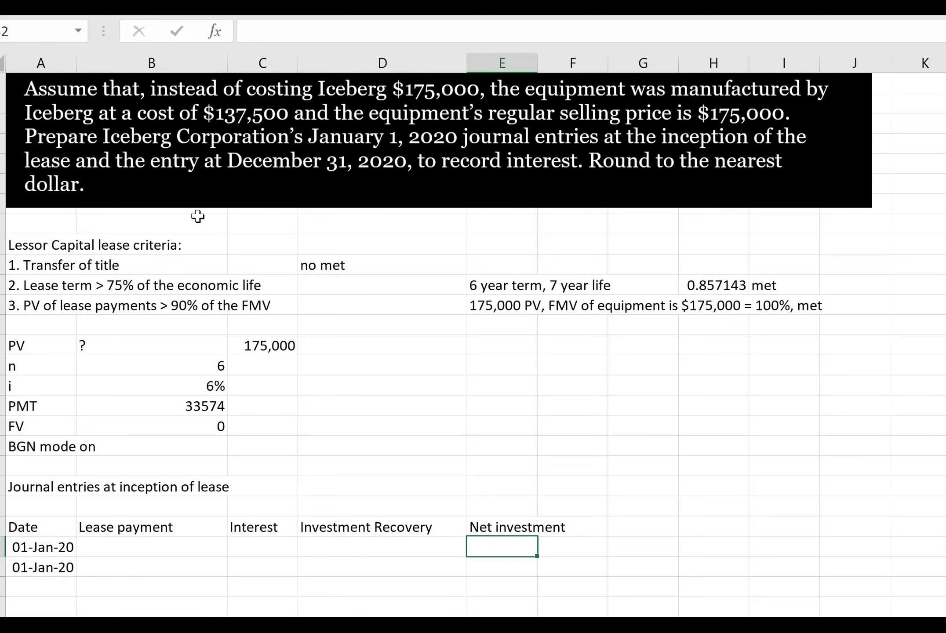
{"action": "left_click_drag", "start_coordinate": [533, 74], "coordinate": [609, 74]}
{"action": "type", "text": "175000"}
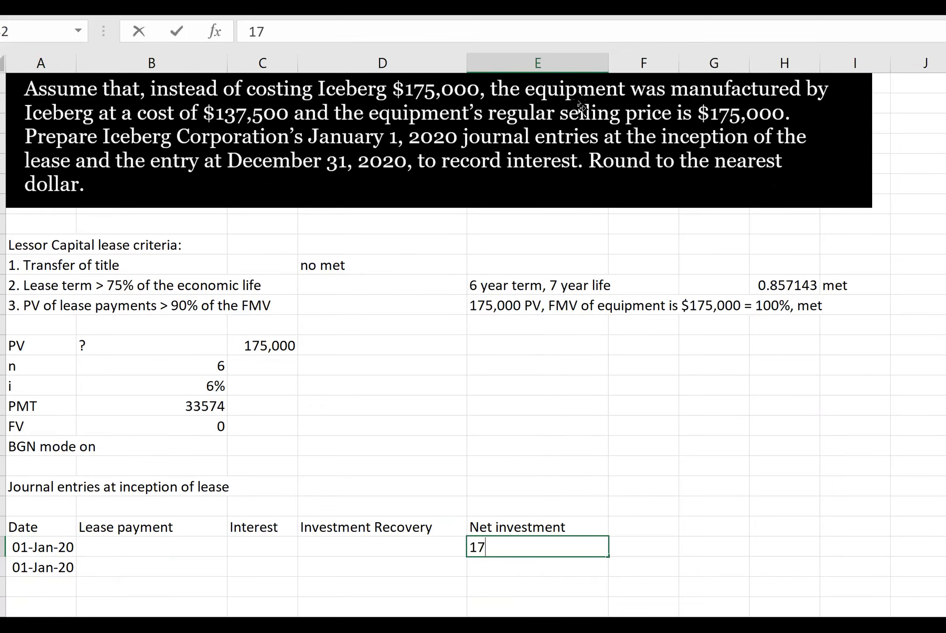
{"action": "key", "text": "Return"}
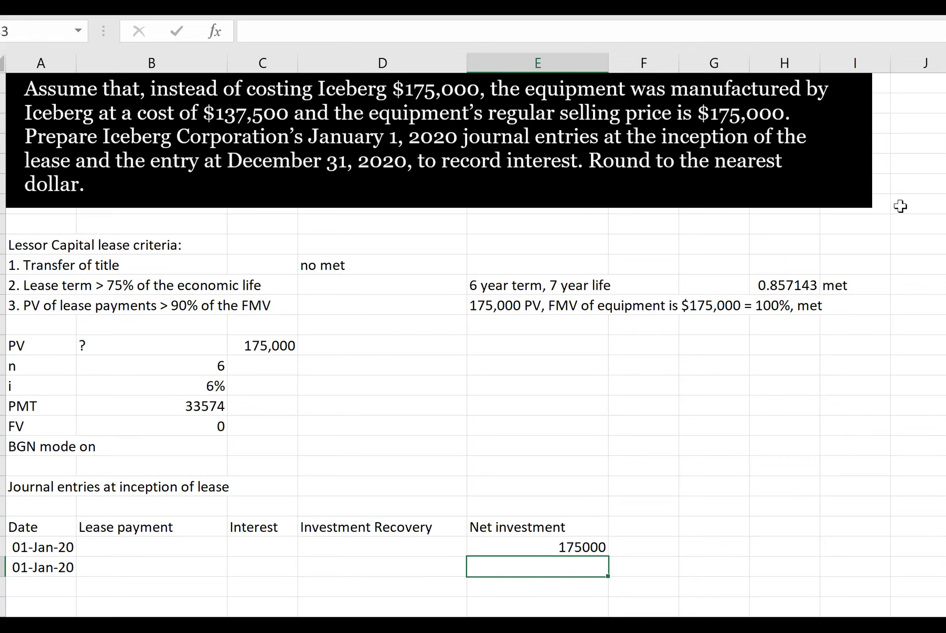
Enter a lease payment of 33574 in B42 on the first Jan 1, 2020 row.
{"action": "left_click", "coordinate": [217, 545]}
{"action": "type", "text": "3357"}
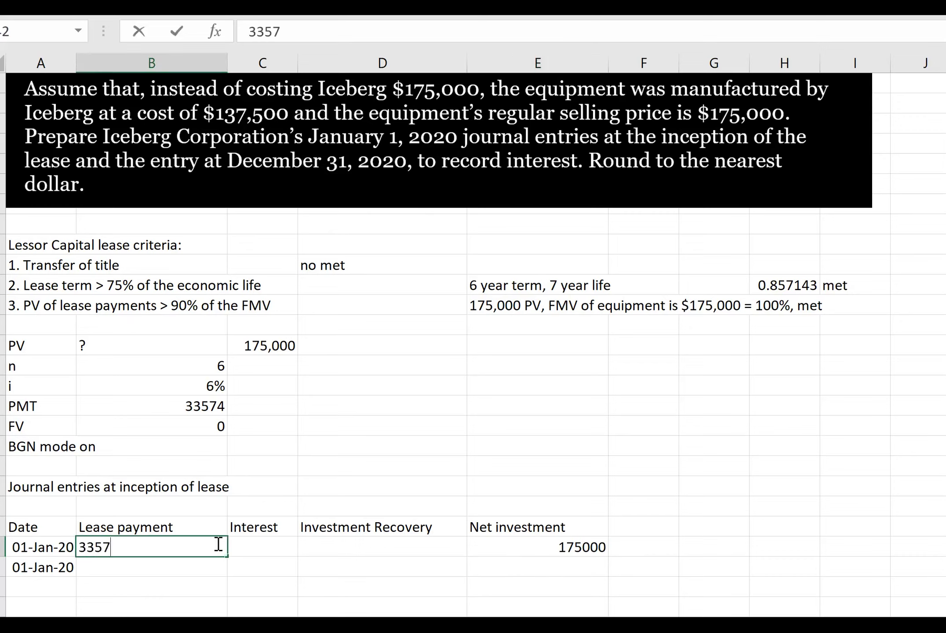
{"action": "type", "text": "4"}
{"action": "key", "text": "Return"}
{"action": "left_click", "coordinate": [217, 544]}
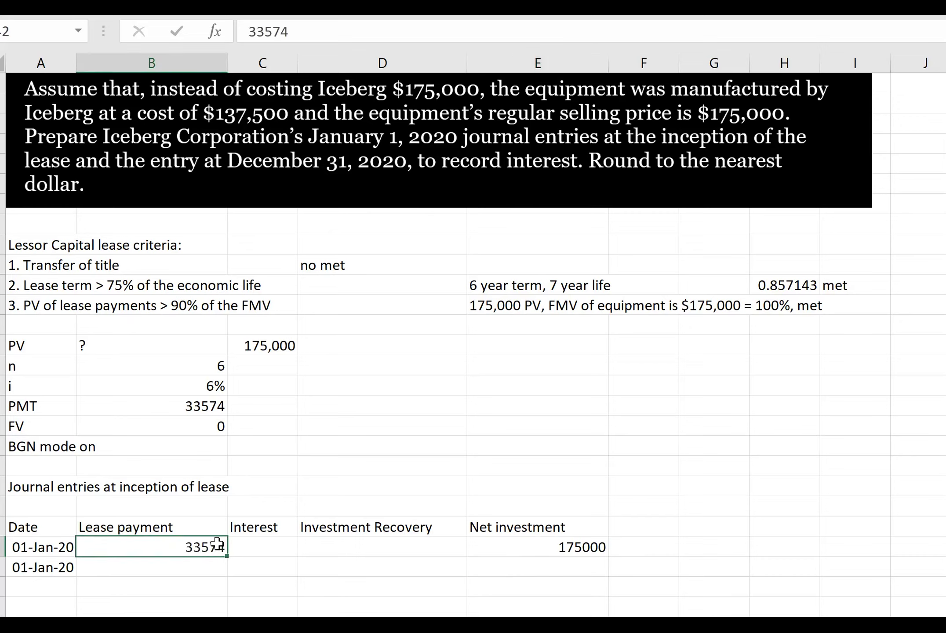
Continue the Date column in A44:A48 with January 1 of each year from 2021 to 2025.
{"action": "scroll", "coordinate": [44, 576], "scroll_direction": "down", "scroll_amount": 3}
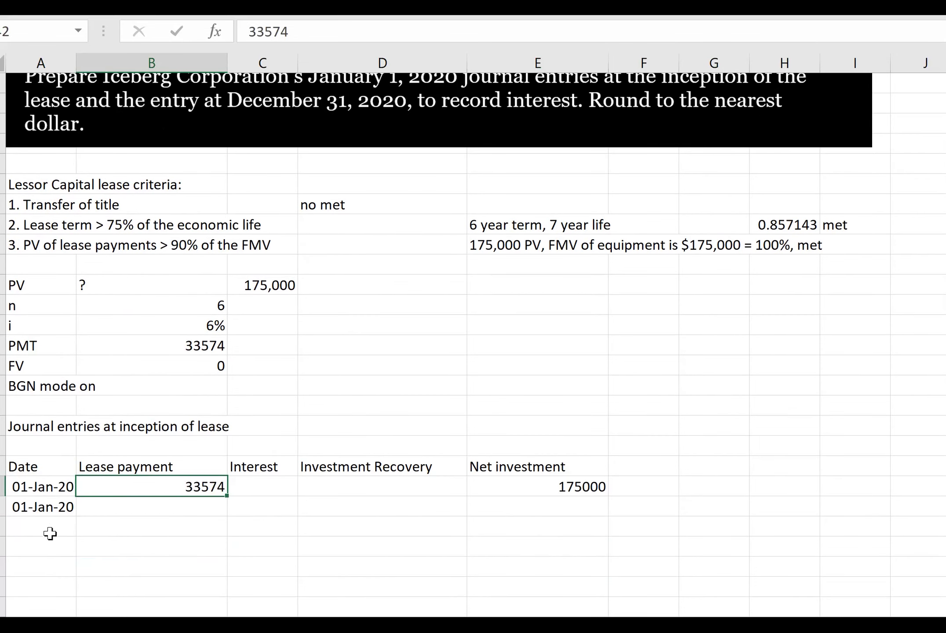
{"action": "left_click", "coordinate": [41, 527]}
{"action": "type", "text": "Ja"}
{"action": "type", "text": "n 1, 202"}
{"action": "key", "text": "Return"}
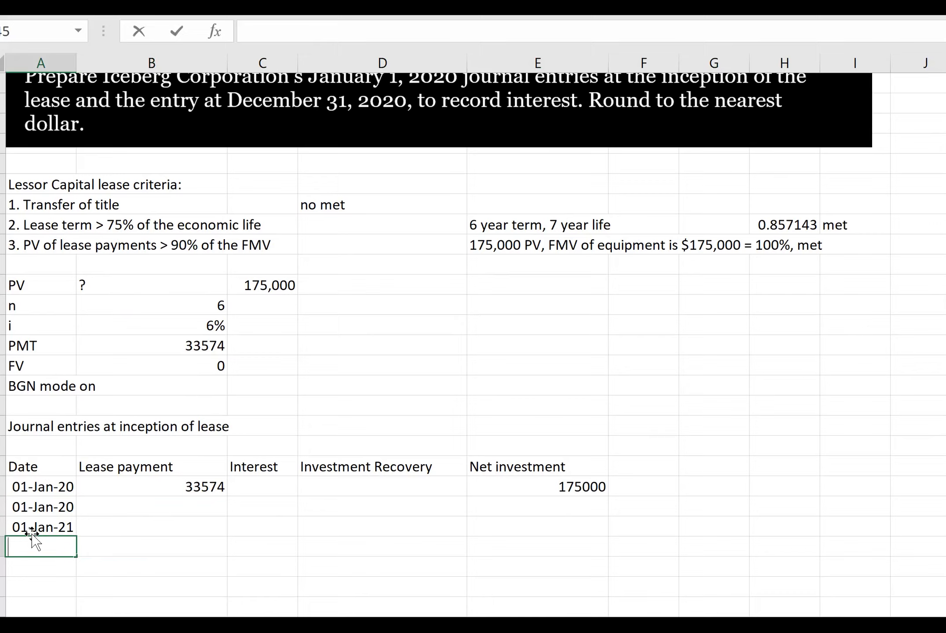
{"action": "type", "text": "JAn 1, 2022"}
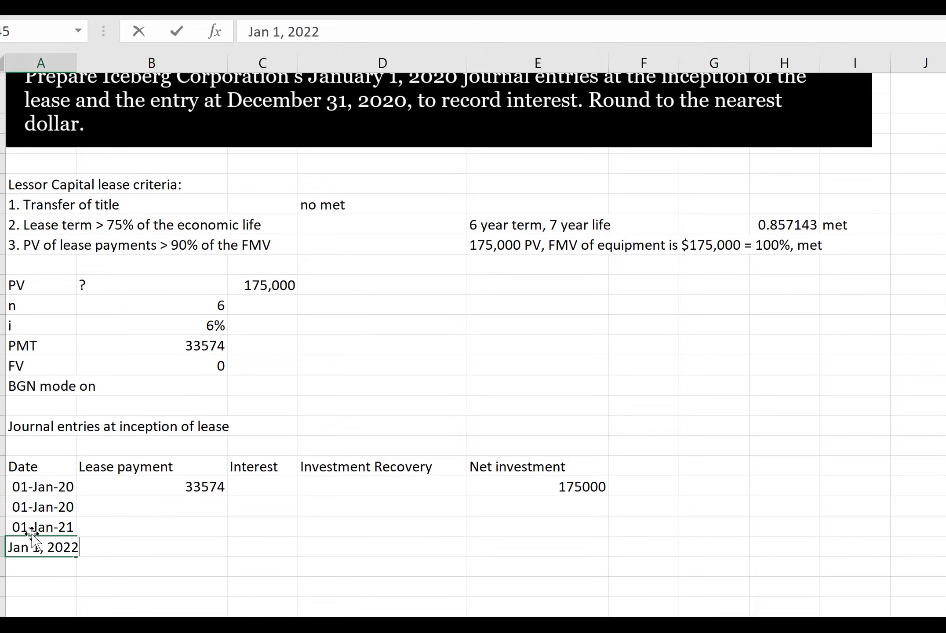
{"action": "key", "text": "Return"}
{"action": "type", "text": "Jan 1, 2023"}
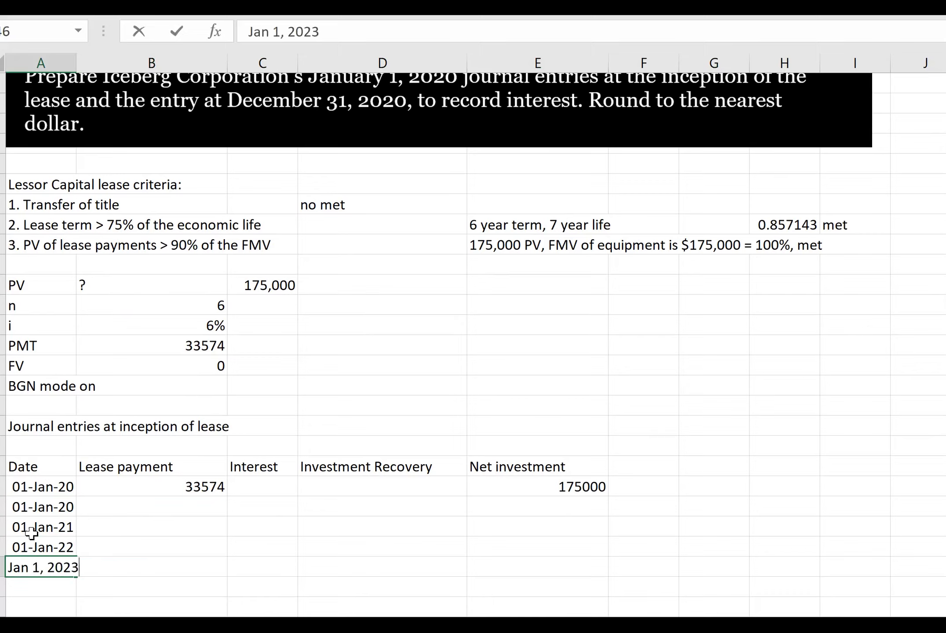
{"action": "key", "text": "Return"}
{"action": "type", "text": "Jan 1, 20"}
{"action": "type", "text": "24"}
{"action": "key", "text": "Return"}
{"action": "type", "text": "Jan "}
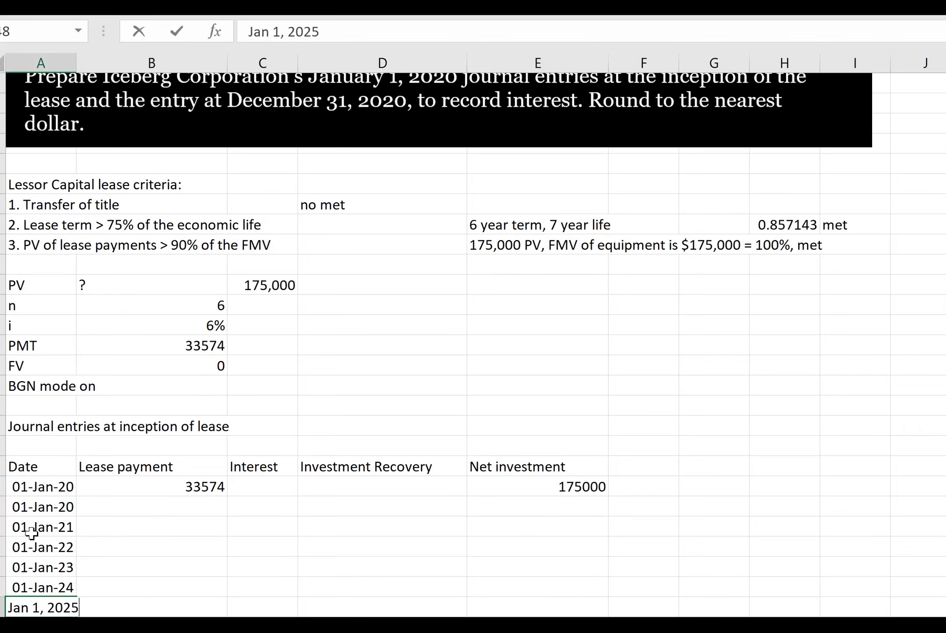
{"action": "type", "text": "1, 2025"}
{"action": "key", "text": "Return"}
Clear the lease payment from B42 and enter 33574 in B43 instead.
{"action": "left_click_drag", "start_coordinate": [70, 488], "coordinate": [62, 586]}
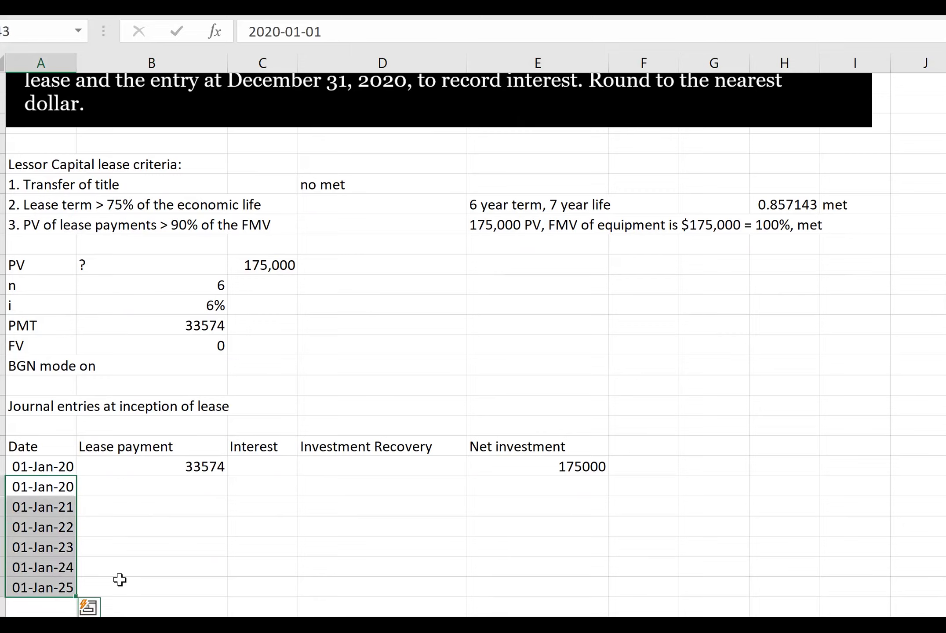
{"action": "left_click", "coordinate": [208, 467]}
{"action": "key", "text": "BackSpace"}
{"action": "left_click", "coordinate": [211, 455]}
{"action": "left_click", "coordinate": [212, 462]}
{"action": "key", "text": "Down"}
{"action": "type", "text": "33574"}
{"action": "key", "text": "Return"}
{"action": "key", "text": "Up"}
Copy the lease payment from B43 to B44:B48 for the remaining dates.
{"action": "key", "text": "ctrl+c"}
{"action": "left_click_drag", "start_coordinate": [200, 509], "coordinate": [198, 579]}
{"action": "key", "text": "ctrl+v"}
{"action": "left_click", "coordinate": [344, 501]}
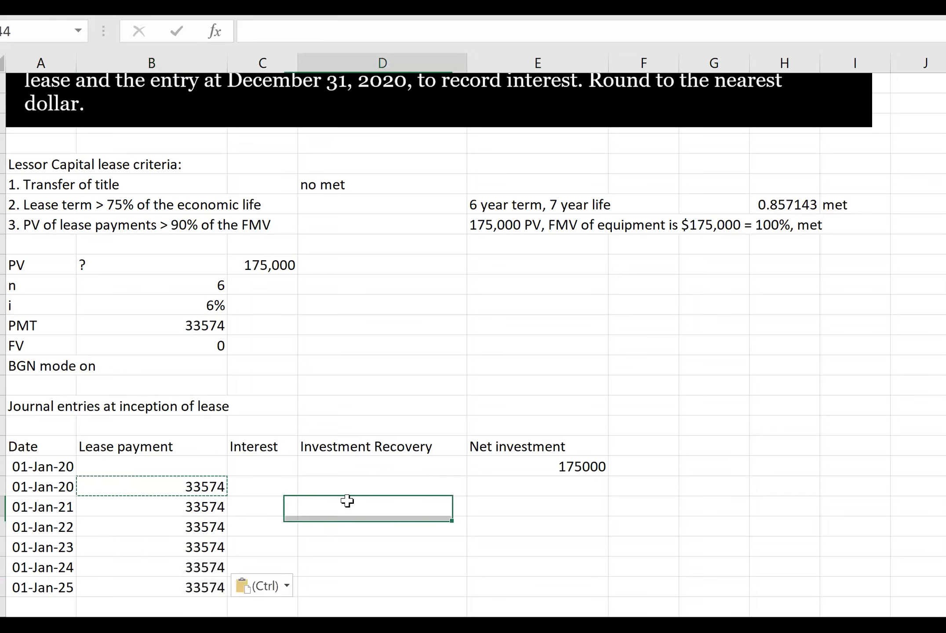
{"action": "key", "text": "Escape"}
Highlight the empty interest cell C43 in yellow.
{"action": "left_click", "coordinate": [275, 488]}
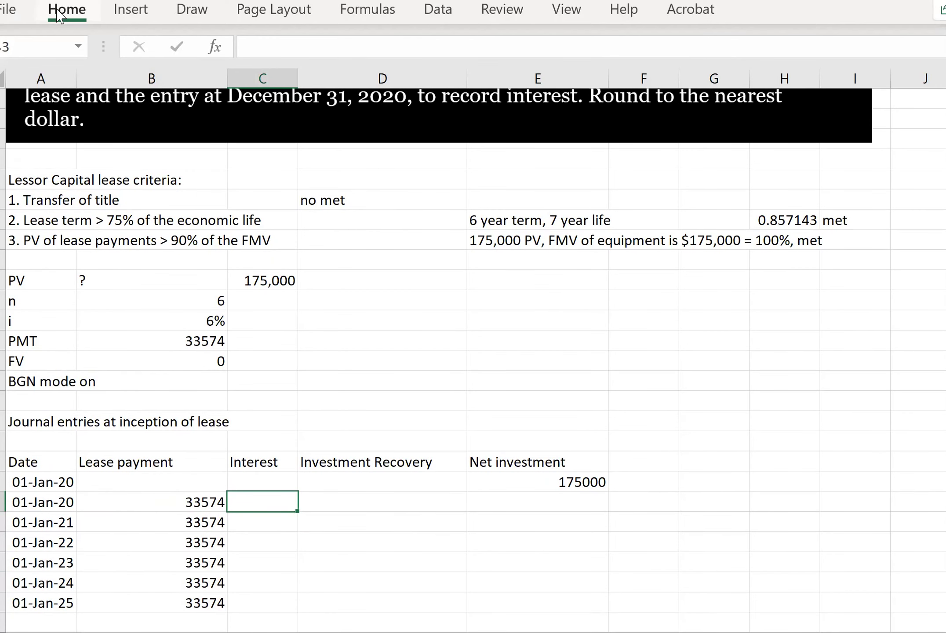
{"action": "left_click", "coordinate": [65, 10]}
{"action": "left_click", "coordinate": [230, 82]}
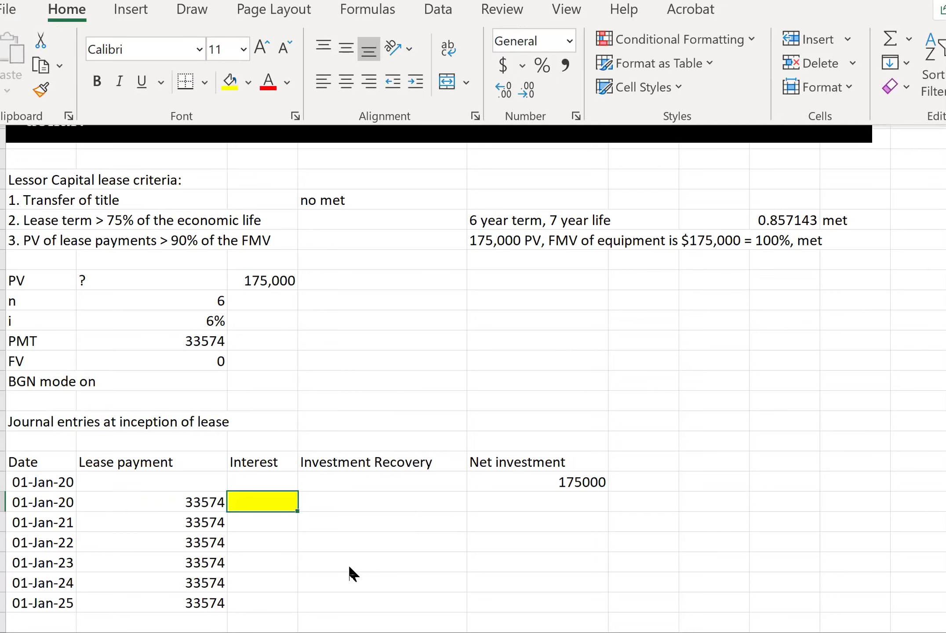
{"action": "left_click", "coordinate": [55, 499]}
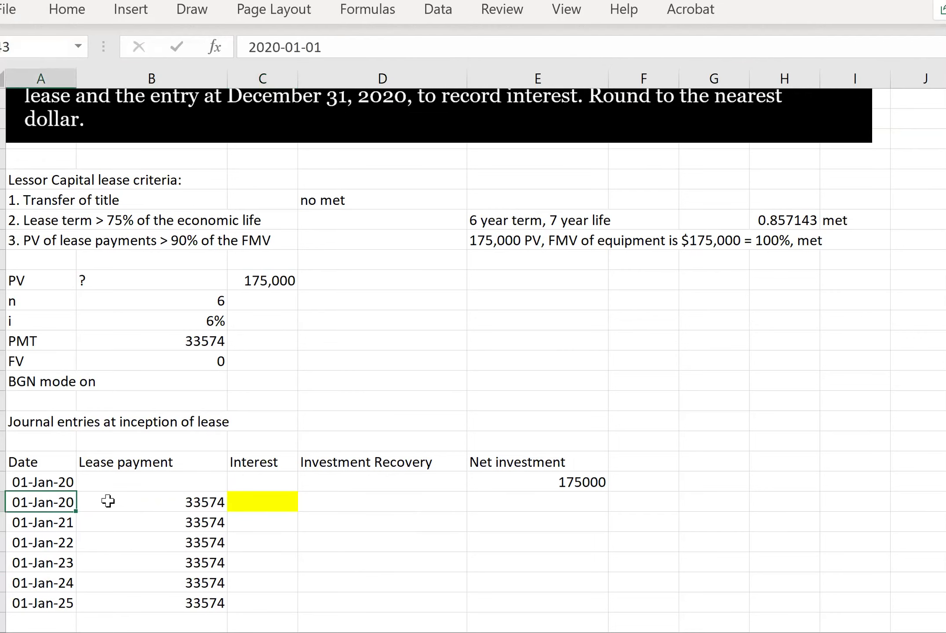
{"action": "left_click", "coordinate": [276, 500]}
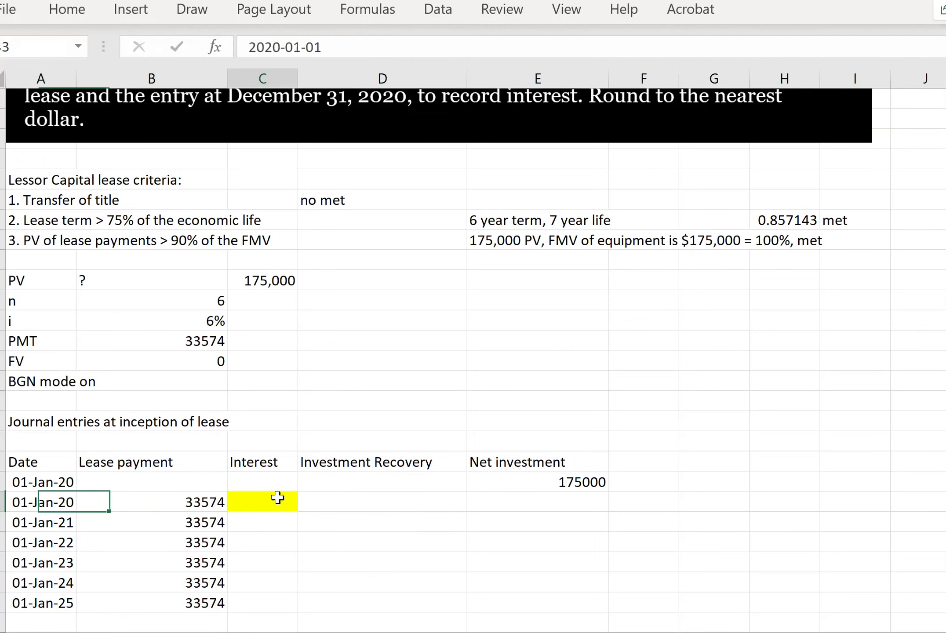
Calculate the first investment recovery in D43 as lease payment minus interest, =B43-C43.
{"action": "left_click", "coordinate": [390, 507]}
{"action": "type", "text": "="}
{"action": "left_click", "coordinate": [190, 505]}
{"action": "type", "text": "-"}
{"action": "left_click", "coordinate": [264, 503]}
{"action": "key", "text": "Return"}
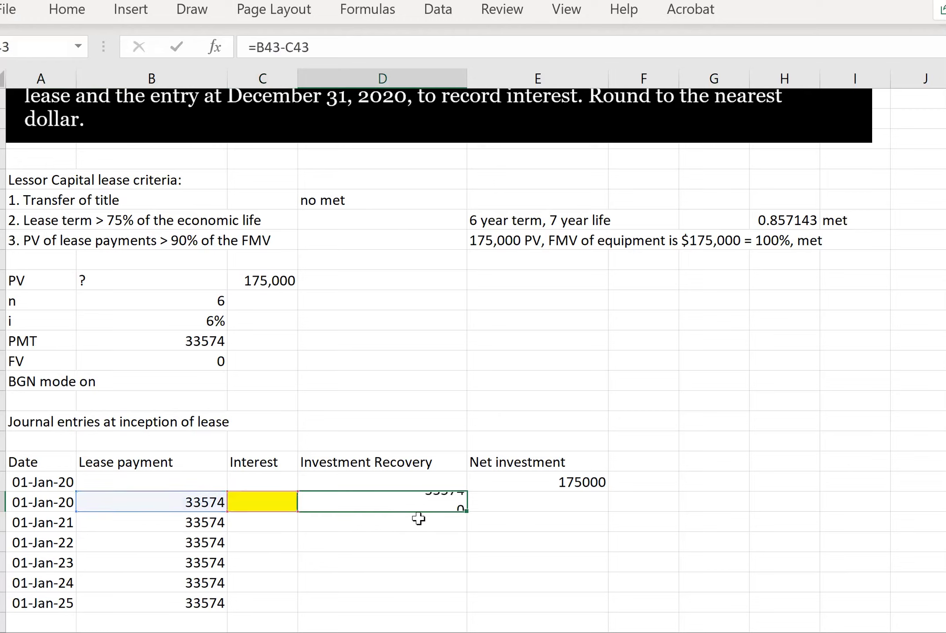
Calculate the net investment after the first payment in E43 with =E42-D43.
{"action": "left_click", "coordinate": [501, 505]}
{"action": "type", "text": "="}
{"action": "left_click", "coordinate": [584, 482]}
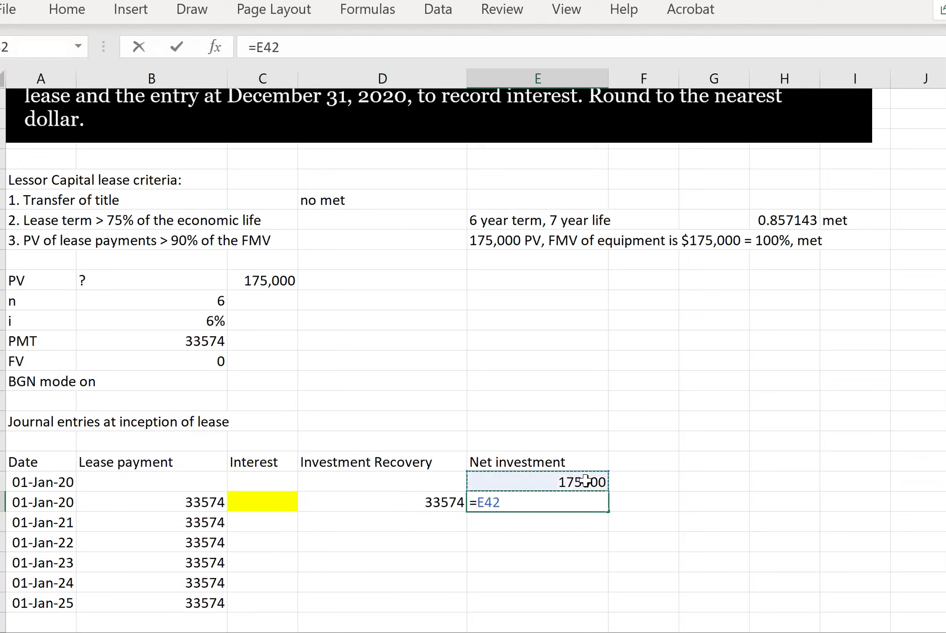
{"action": "type", "text": "-"}
{"action": "left_click", "coordinate": [440, 502]}
{"action": "key", "text": "Return"}
{"action": "key", "text": "Up"}
Calculate the January 1, 2021 interest in C44 as 6% of the prior net investment, =E43*6%.
{"action": "left_click", "coordinate": [270, 501]}
{"action": "left_click", "coordinate": [286, 523]}
{"action": "type", "text": "="}
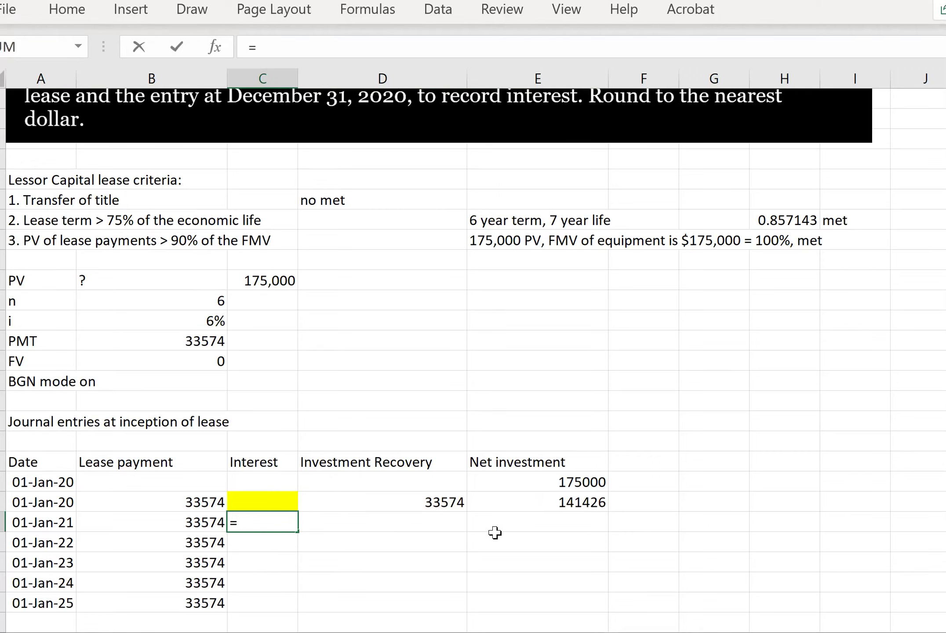
{"action": "left_click", "coordinate": [580, 505]}
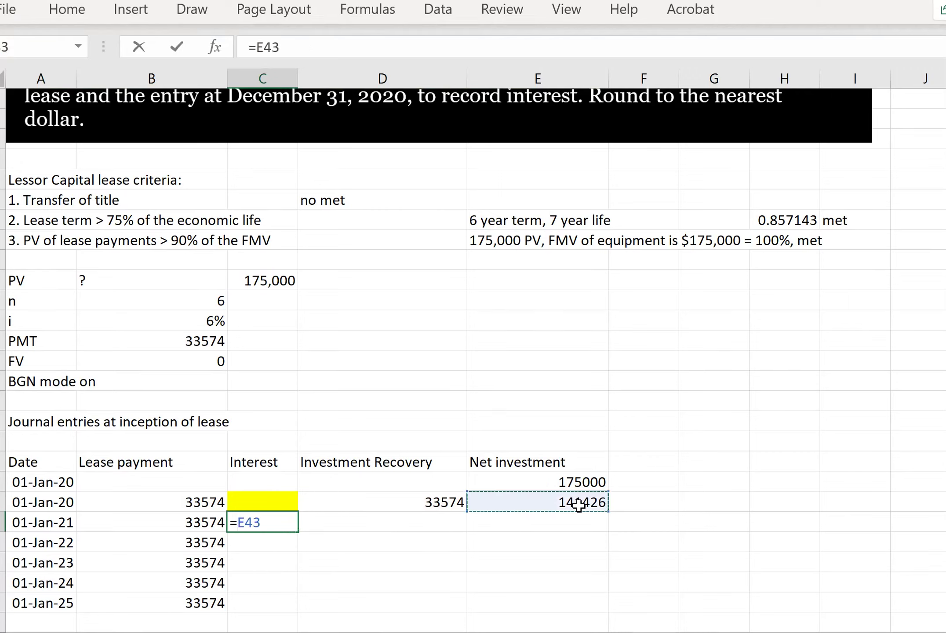
{"action": "type", "text": "*6%"}
{"action": "key", "text": "Return"}
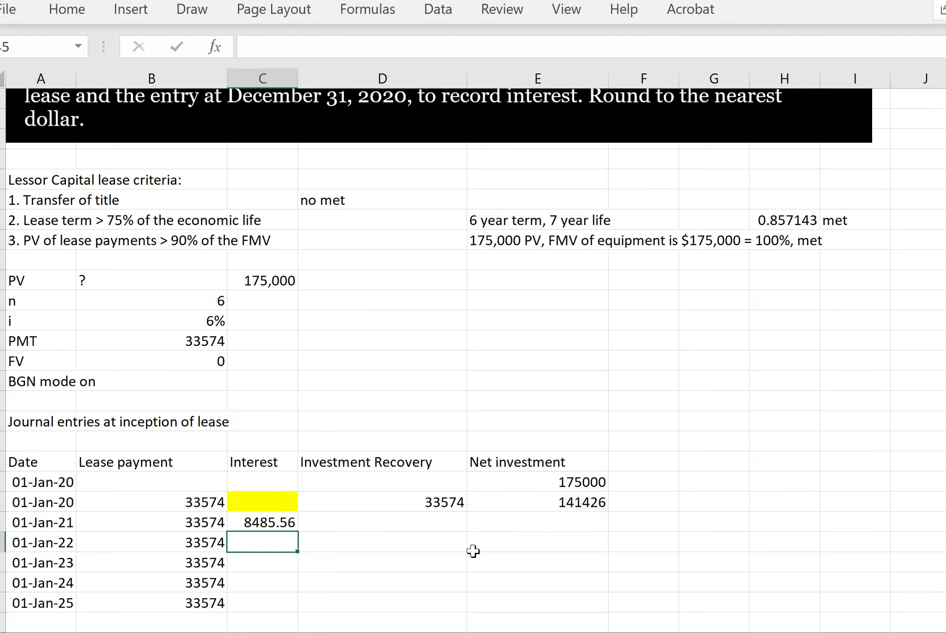
Fill the interest formula from C44 down to C48 and the investment recovery formula from D43 down to D48.
{"action": "left_click", "coordinate": [288, 525]}
{"action": "left_click_drag", "start_coordinate": [299, 533], "coordinate": [292, 609]}
{"action": "left_click", "coordinate": [431, 506]}
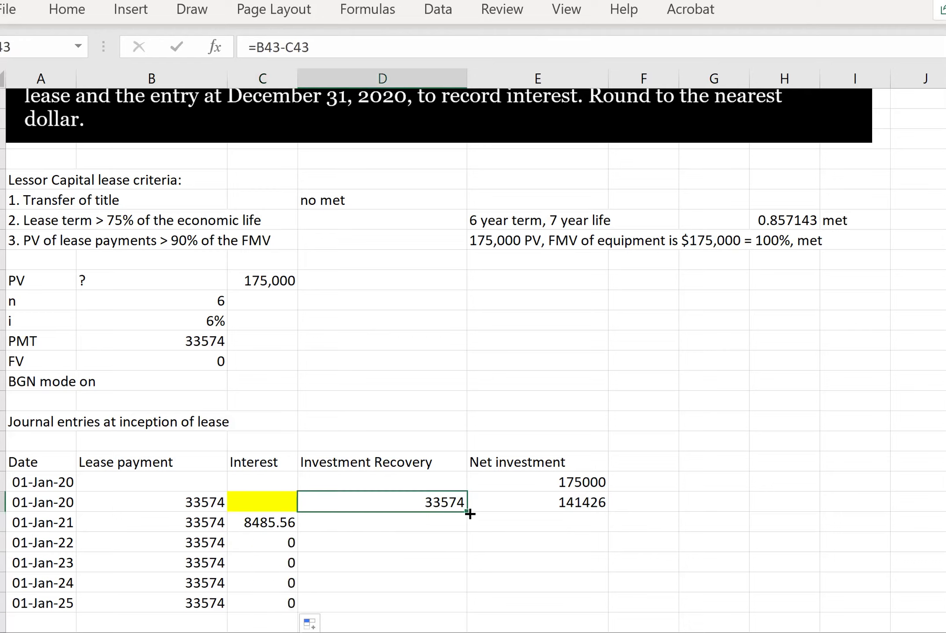
{"action": "left_click_drag", "start_coordinate": [469, 519], "coordinate": [452, 610]}
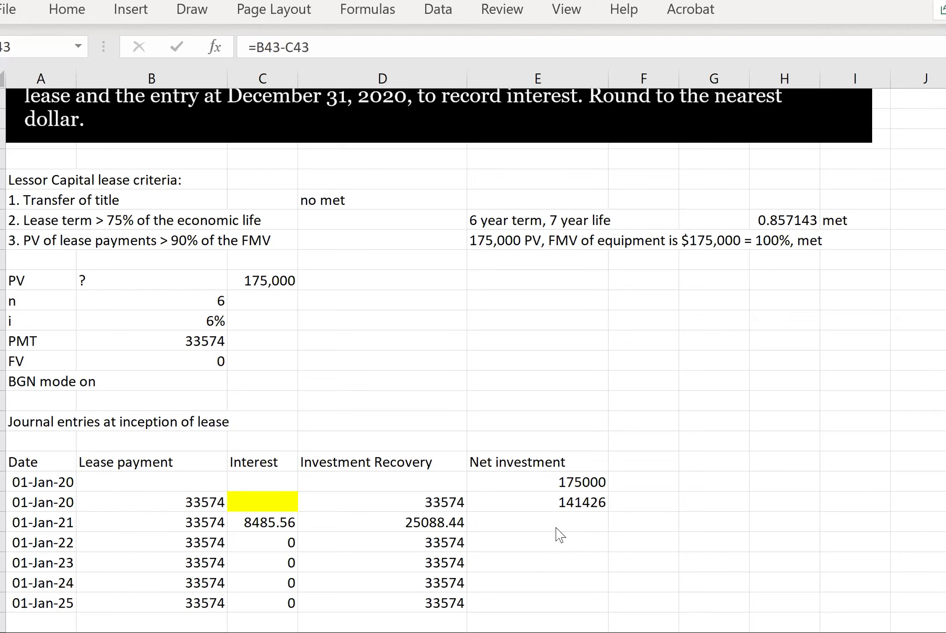
Check the investment recovery formulas in D43 and D44.
{"action": "left_click", "coordinate": [453, 528]}
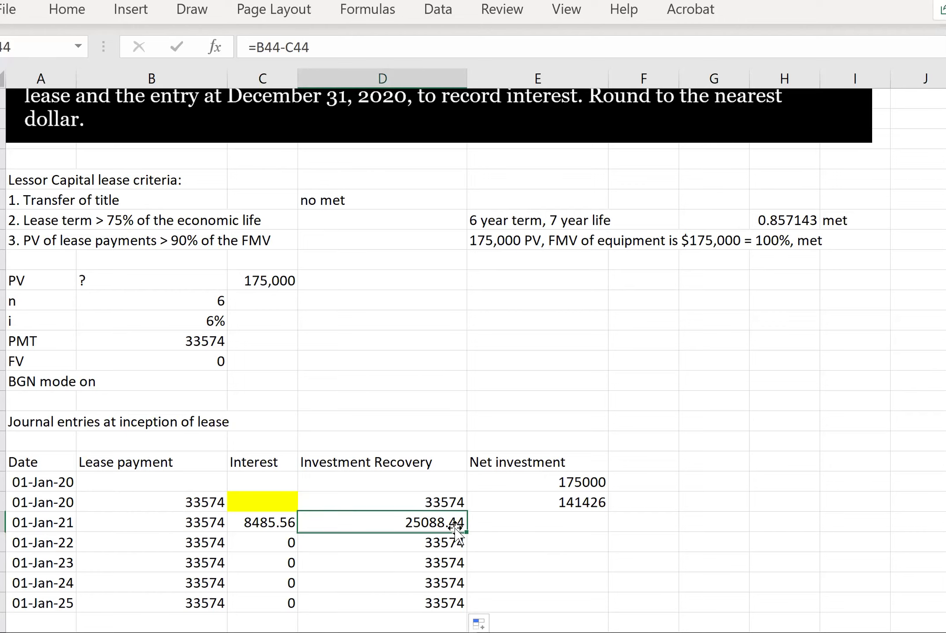
{"action": "left_click", "coordinate": [572, 530]}
{"action": "left_click", "coordinate": [415, 522]}
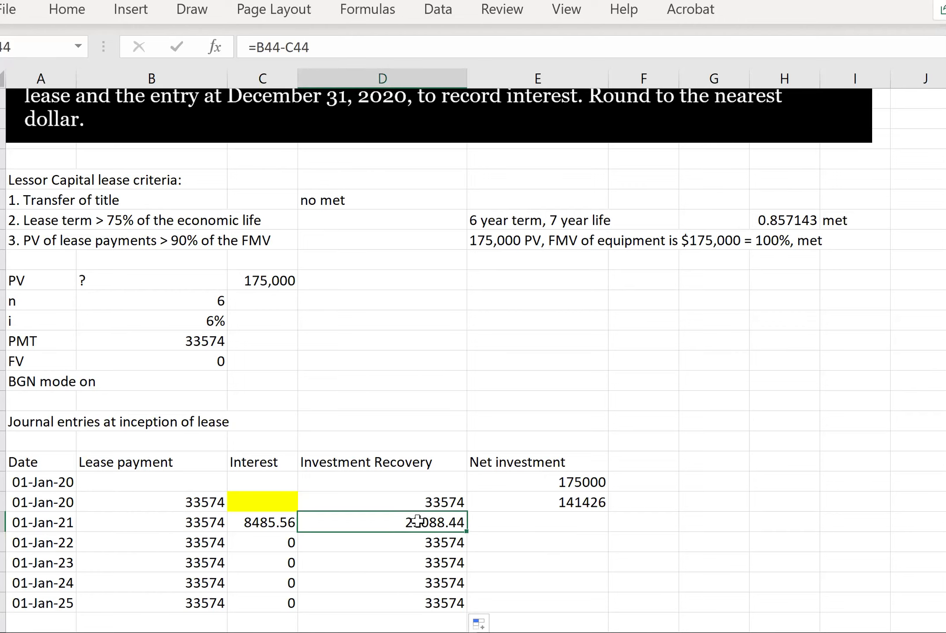
{"action": "double_click", "coordinate": [419, 522]}
{"action": "left_click", "coordinate": [433, 502]}
{"action": "double_click", "coordinate": [433, 503]}
{"action": "left_click", "coordinate": [602, 542]}
{"action": "left_click", "coordinate": [458, 522]}
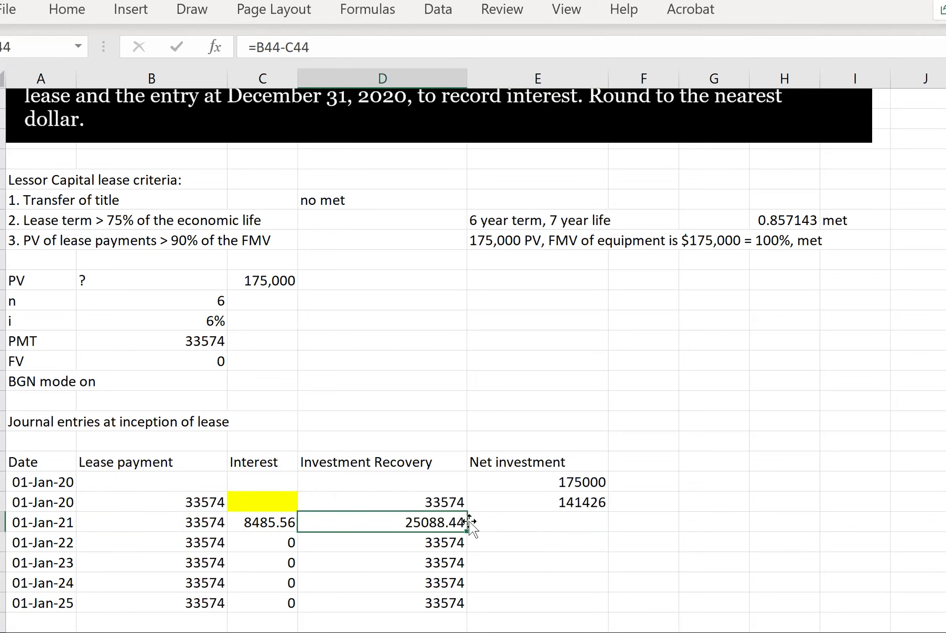
Check the net investment formula in E43 and fill it down to E48.
{"action": "left_click", "coordinate": [522, 525]}
{"action": "left_click", "coordinate": [573, 502]}
{"action": "double_click", "coordinate": [574, 502]}
{"action": "key", "text": "Escape"}
{"action": "left_click_drag", "start_coordinate": [608, 511], "coordinate": [609, 609]}
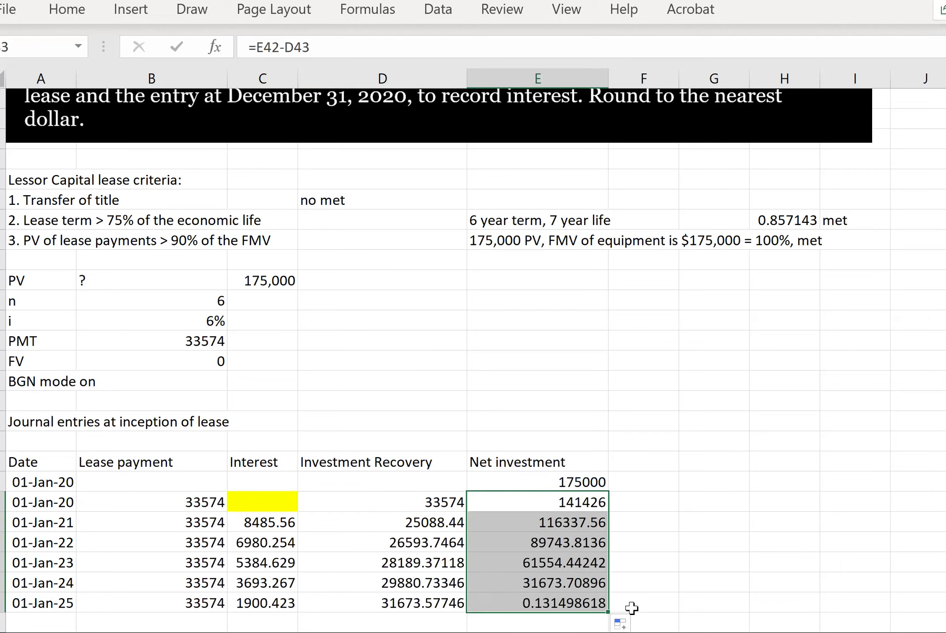
Review the table's payment dates and examine the interest formula in C44.
{"action": "scroll", "coordinate": [449, 573], "scroll_direction": "down", "scroll_amount": 2}
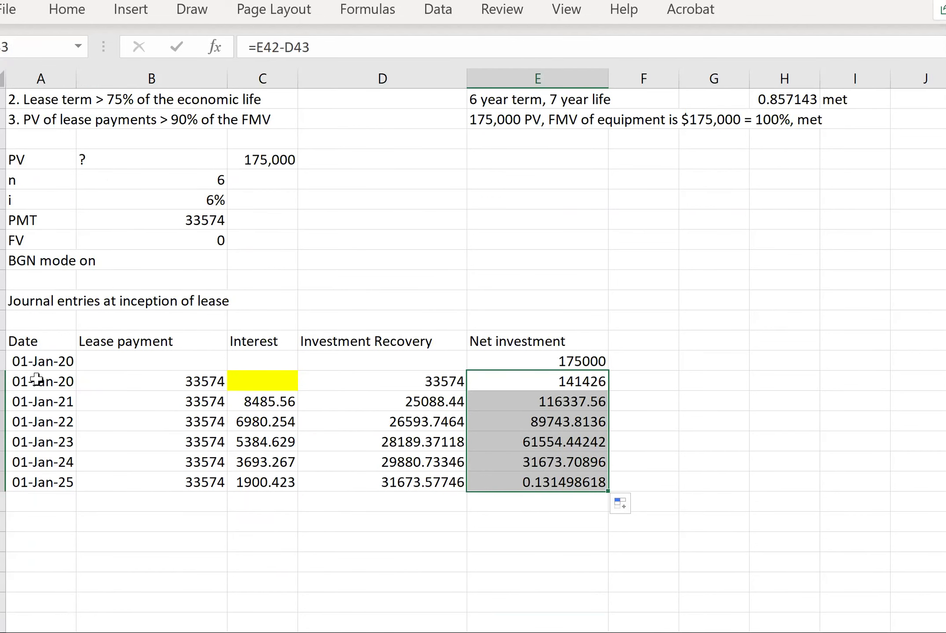
{"action": "left_click_drag", "start_coordinate": [50, 390], "coordinate": [62, 483]}
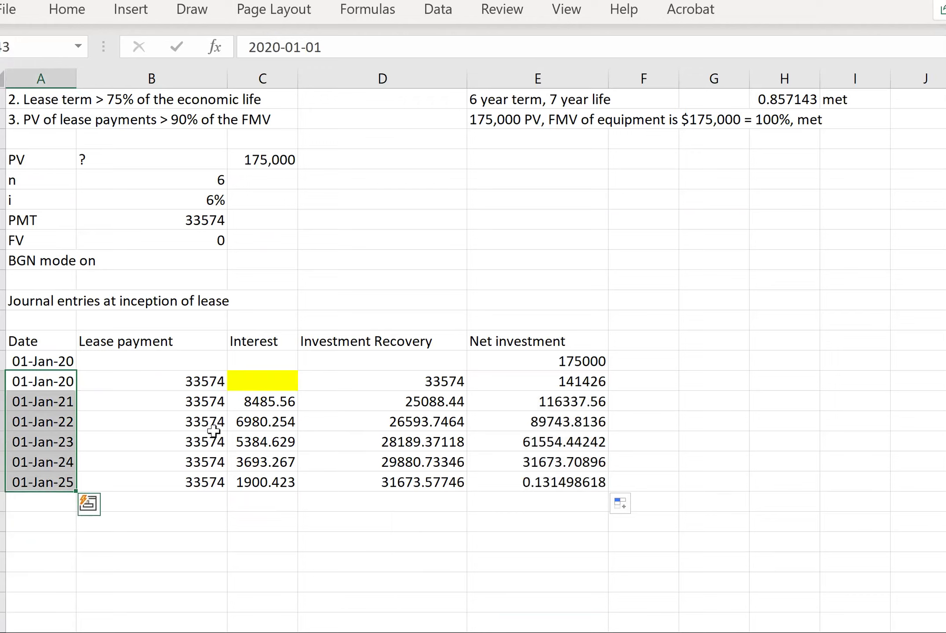
{"action": "left_click", "coordinate": [269, 411]}
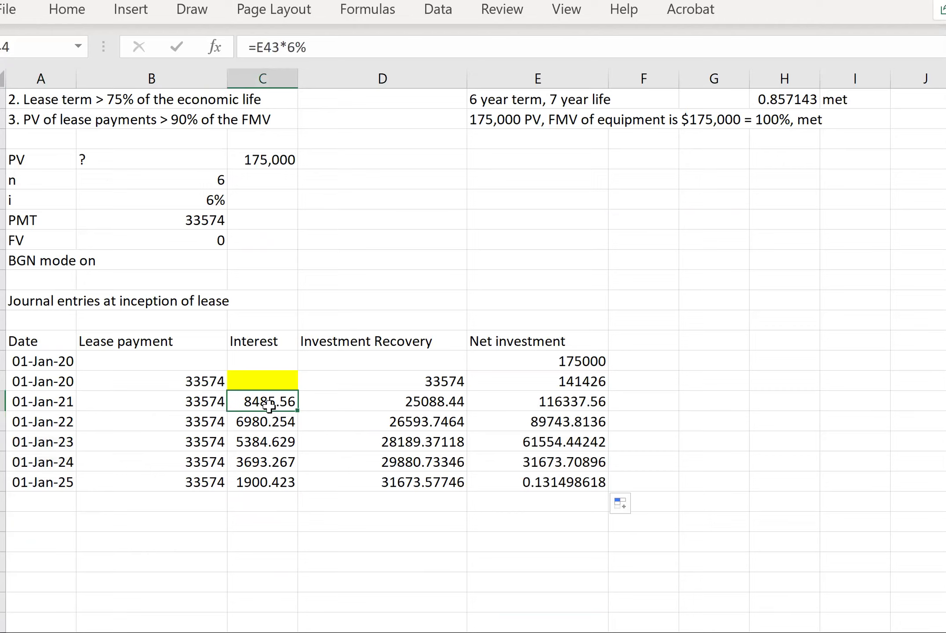
{"action": "double_click", "coordinate": [270, 407]}
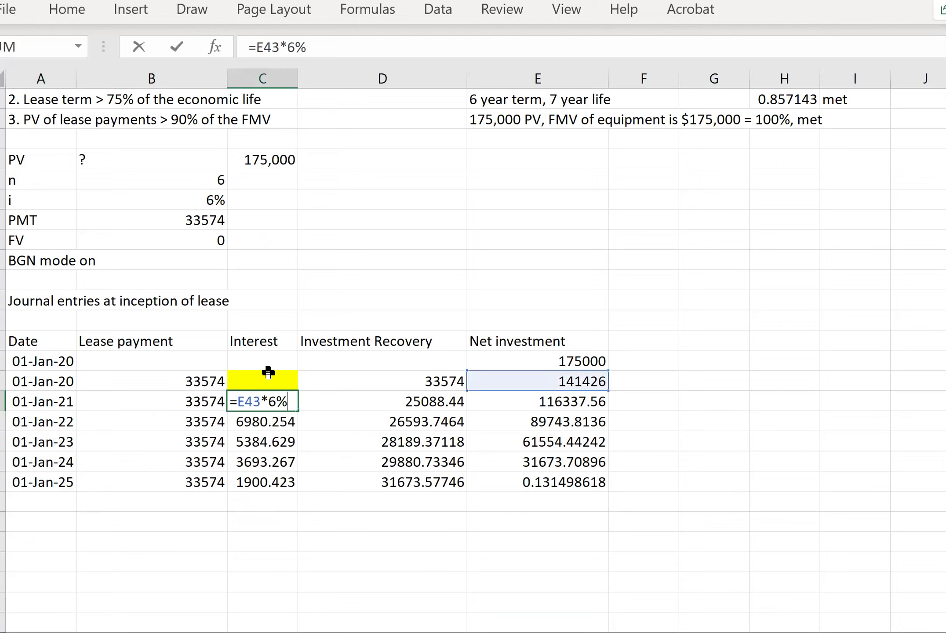
{"action": "key", "text": "Return"}
{"action": "key", "text": "Down"}
{"action": "key", "text": "Up"}
{"action": "key", "text": "Up"}
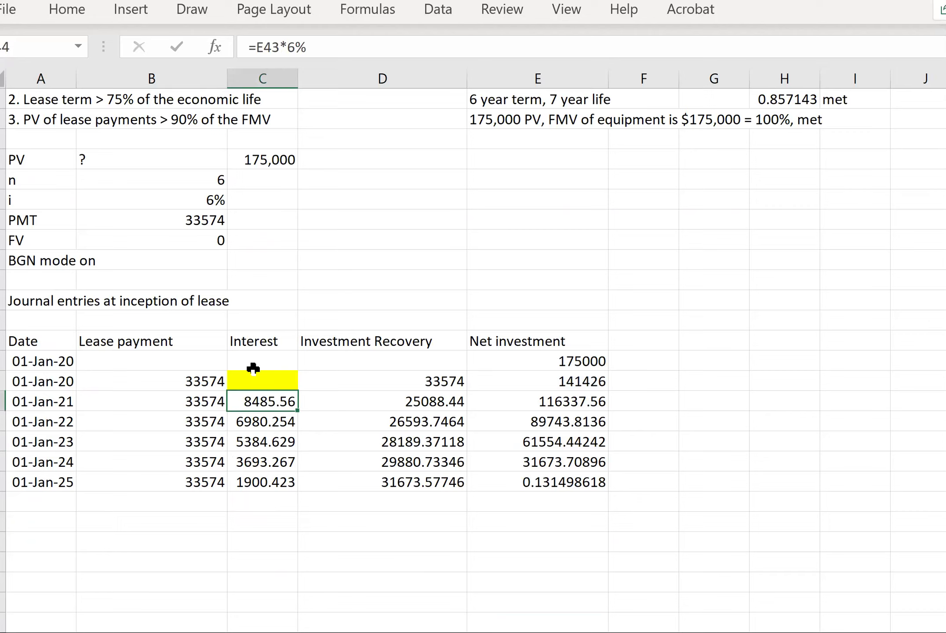
Check the interest formulas from C44 to C48, the investment recovery formulas beside them, and the net investment formula in E48.
{"action": "double_click", "coordinate": [273, 407]}
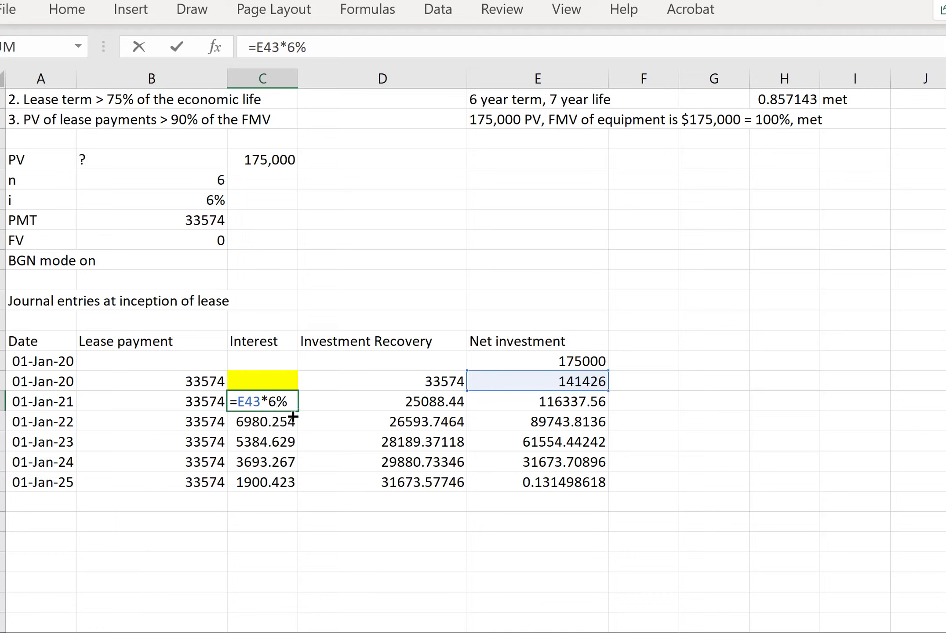
{"action": "key", "text": "Return"}
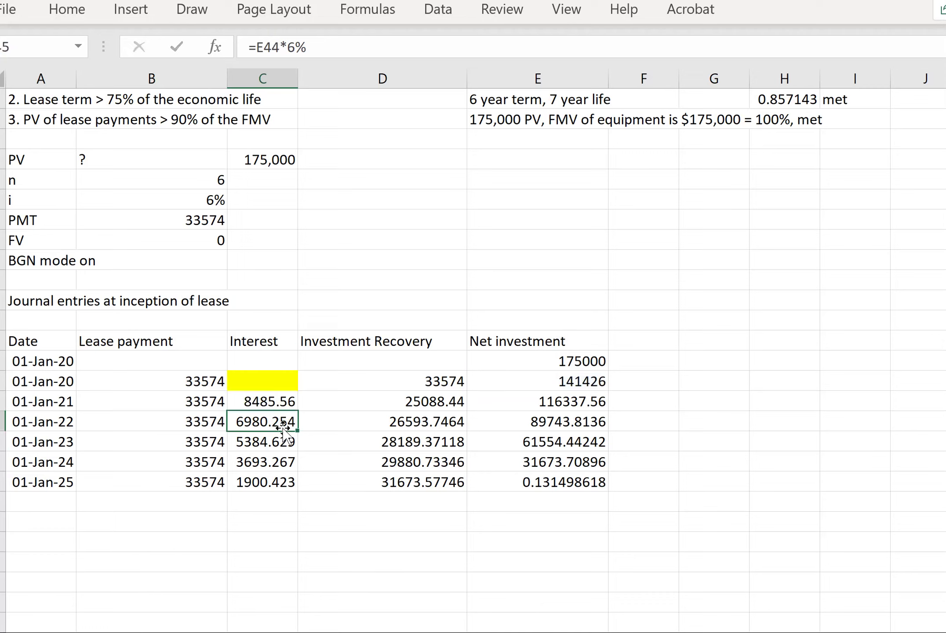
{"action": "left_click", "coordinate": [277, 442]}
{"action": "left_click", "coordinate": [280, 464]}
{"action": "left_click", "coordinate": [287, 481]}
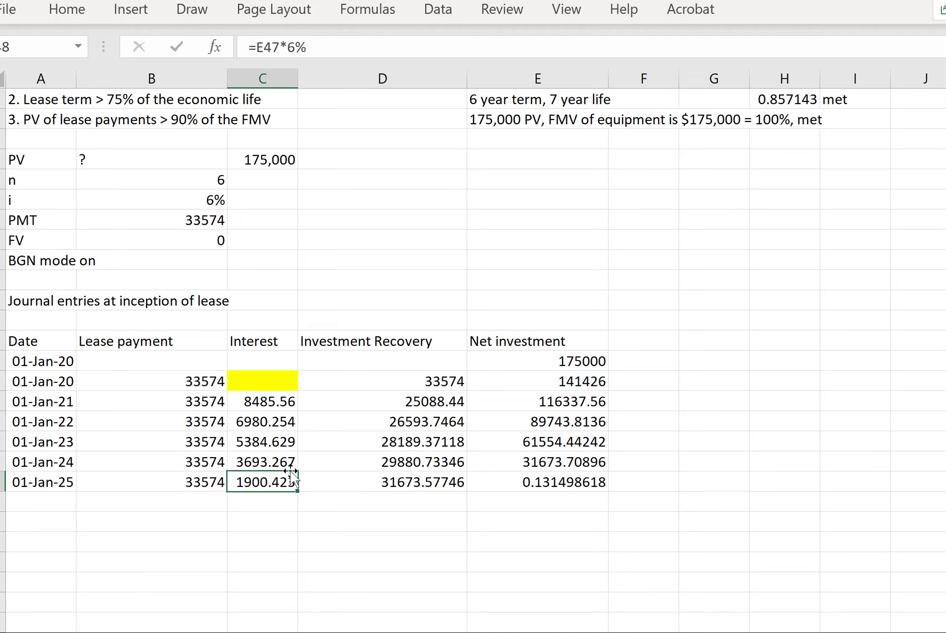
{"action": "left_click", "coordinate": [442, 398]}
{"action": "left_click", "coordinate": [443, 422]}
{"action": "left_click_drag", "start_coordinate": [447, 442], "coordinate": [458, 464]}
{"action": "left_click", "coordinate": [553, 485]}
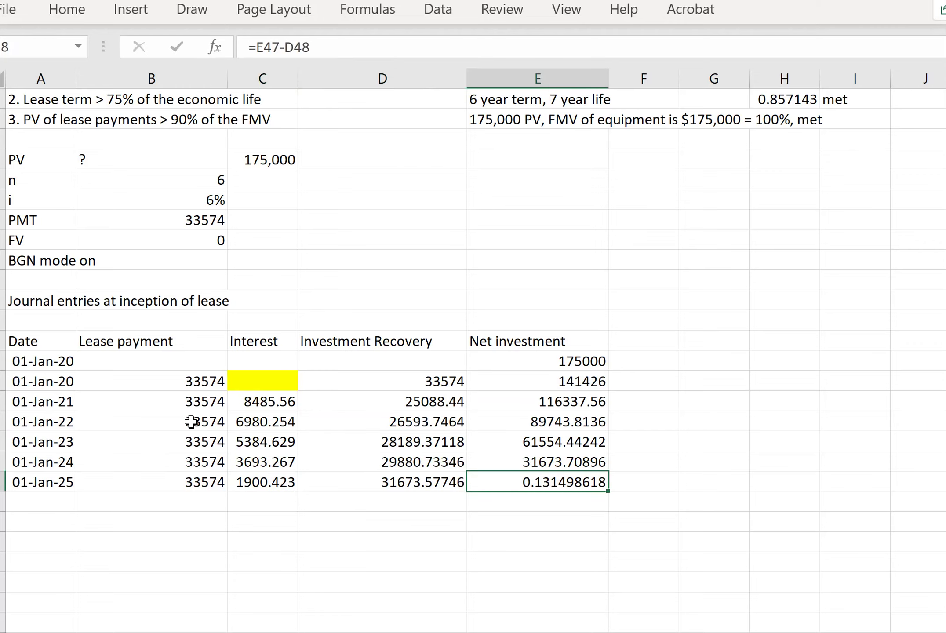
Format the table amounts in B43:E48 with thousands separators and no decimal places.
{"action": "left_click_drag", "start_coordinate": [212, 382], "coordinate": [596, 482]}
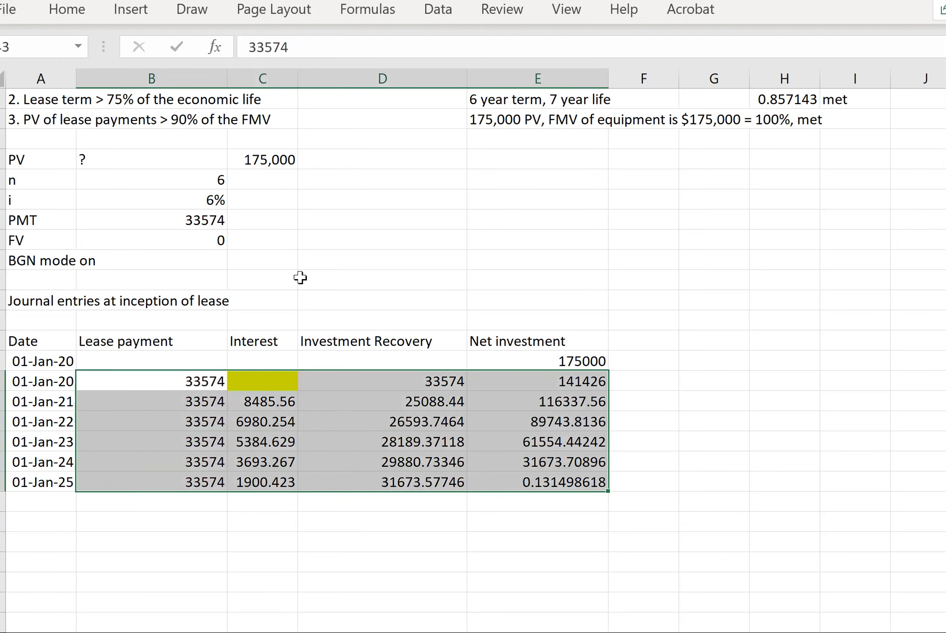
{"action": "left_click", "coordinate": [67, 10]}
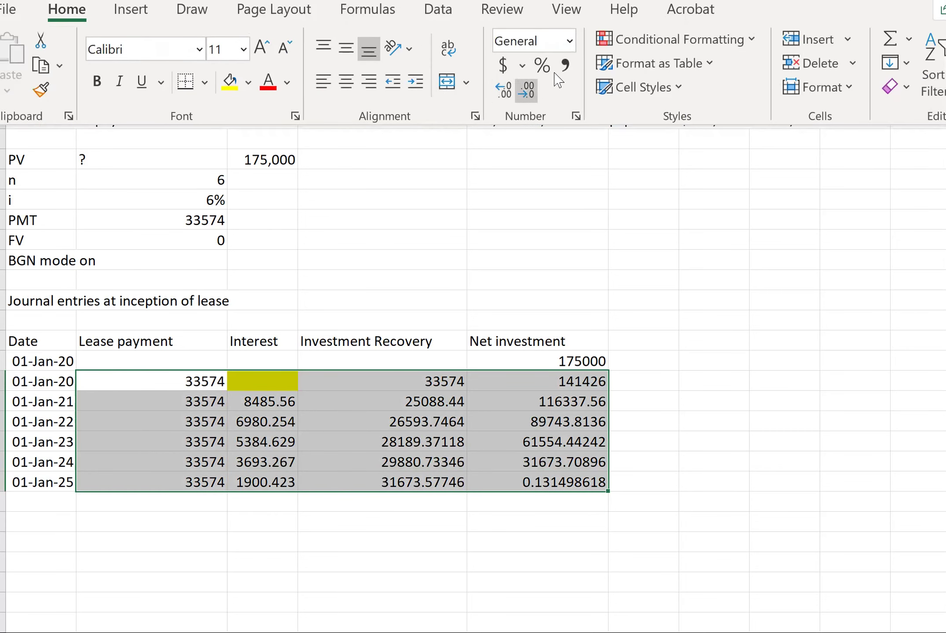
{"action": "left_click", "coordinate": [525, 95]}
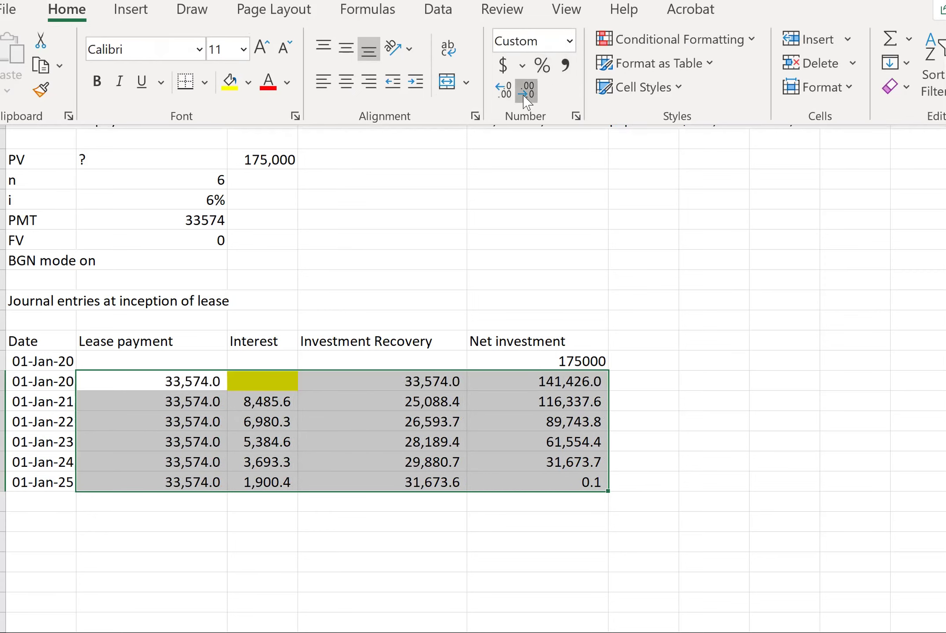
{"action": "left_click", "coordinate": [525, 96]}
{"action": "left_click", "coordinate": [379, 442]}
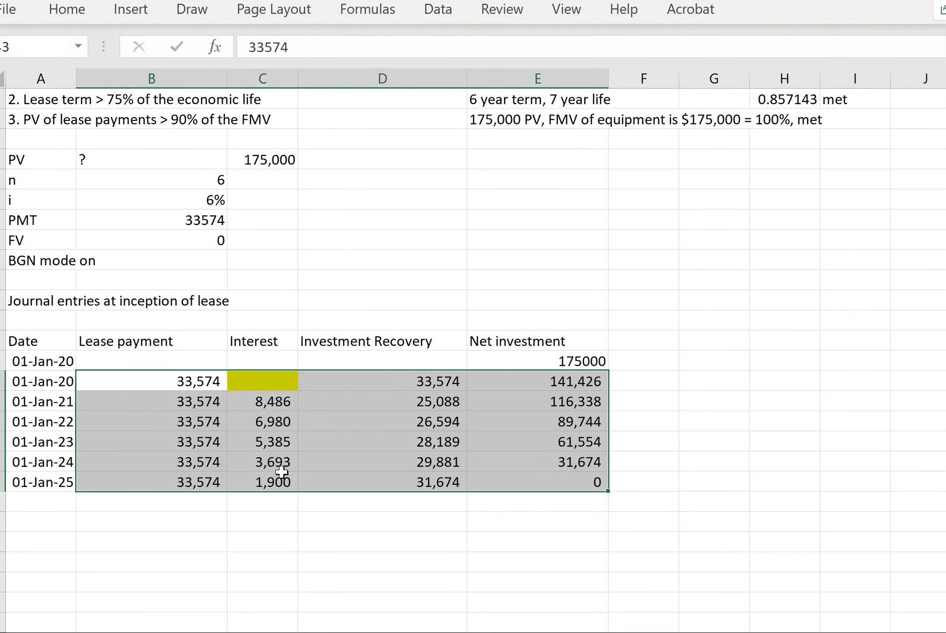
Check the table's final row from C48 to E48 and select cell B50 below the table.
{"action": "left_click_drag", "start_coordinate": [343, 482], "coordinate": [272, 483]}
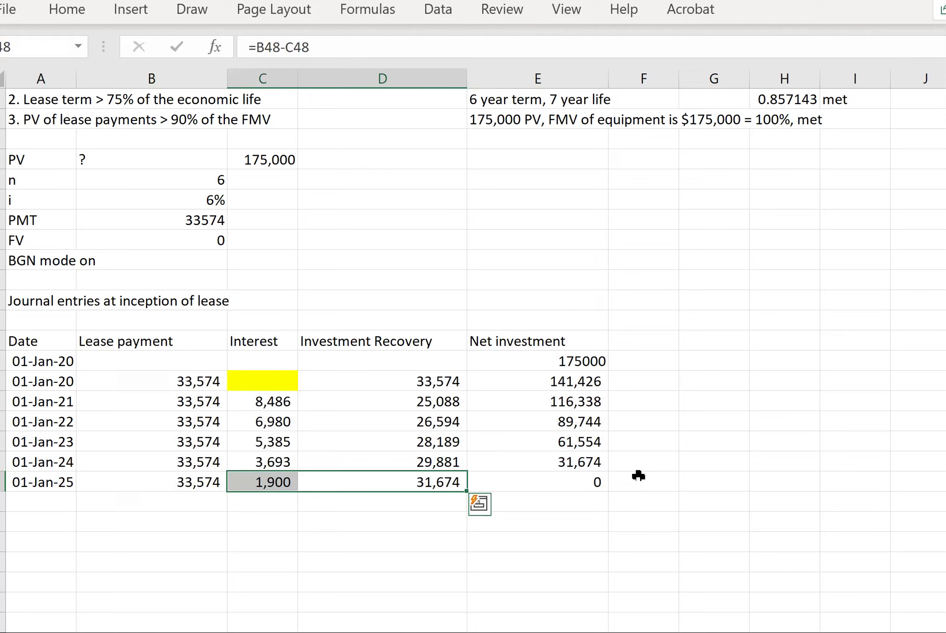
{"action": "left_click", "coordinate": [567, 480]}
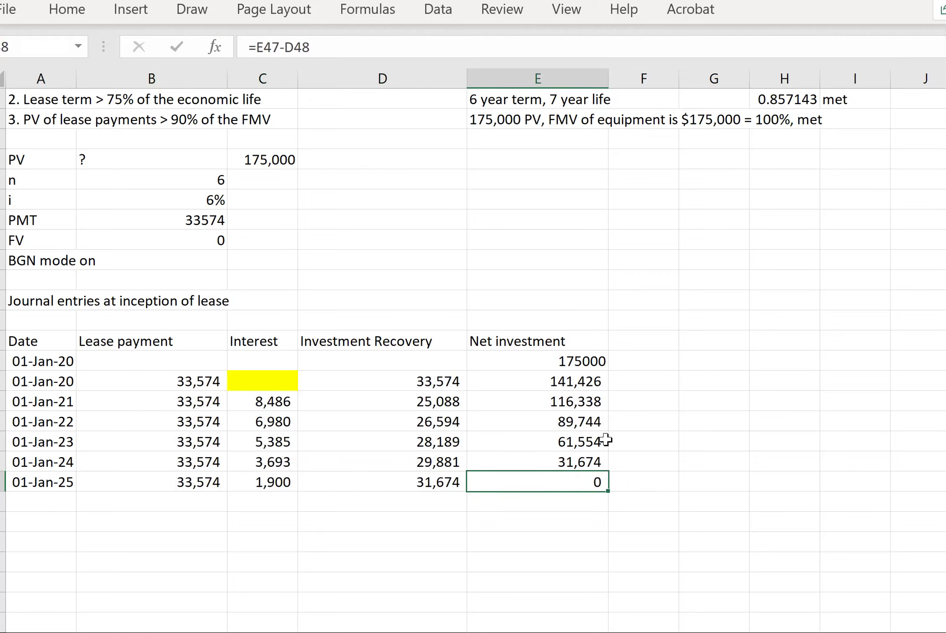
{"action": "left_click", "coordinate": [66, 524]}
{"action": "left_click", "coordinate": [121, 526]}
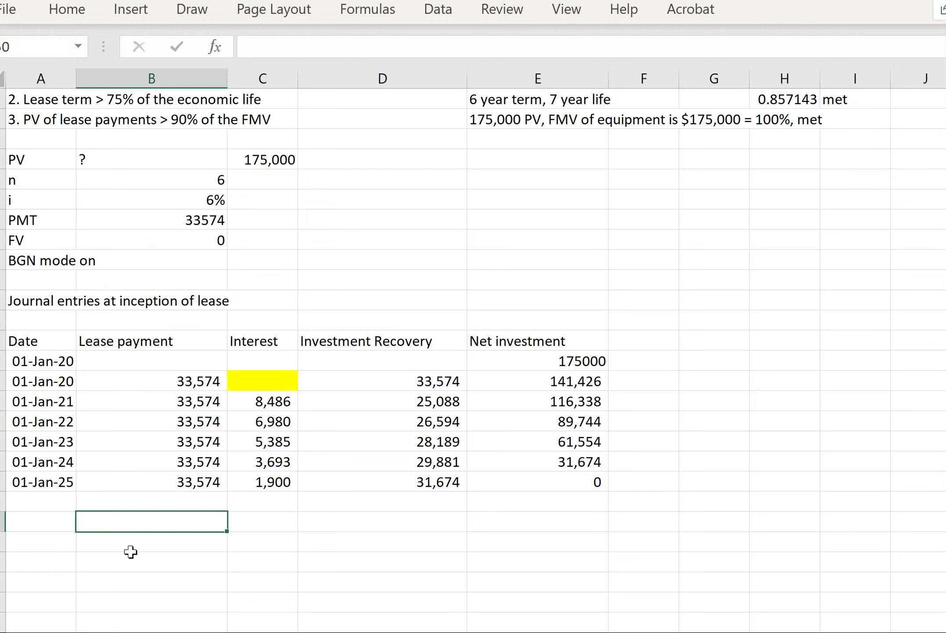
{"action": "type", "text": "Inception of the lea"}
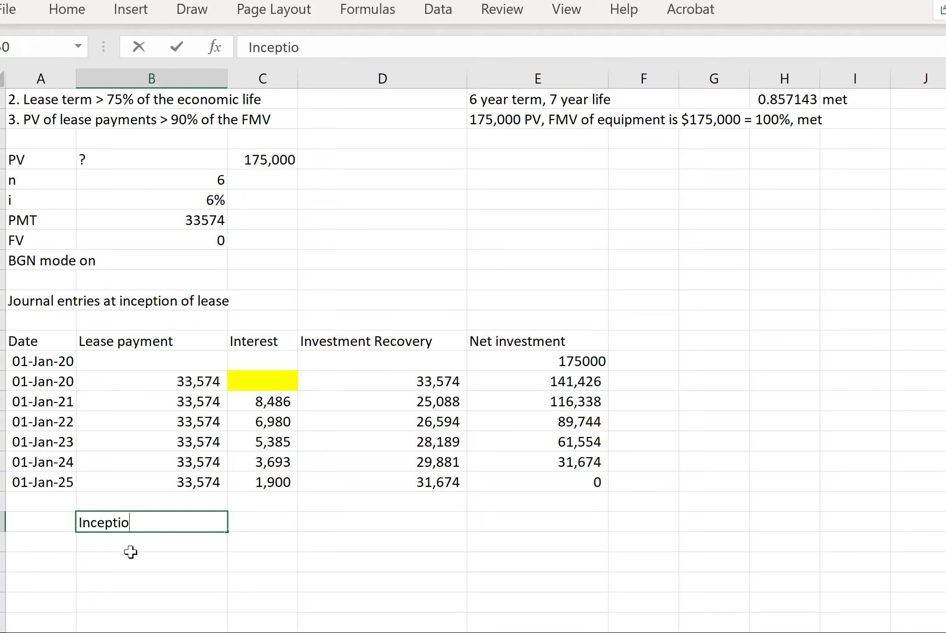
{"action": "key", "text": "BackSpace"}
{"action": "key", "text": "BackSpace"}
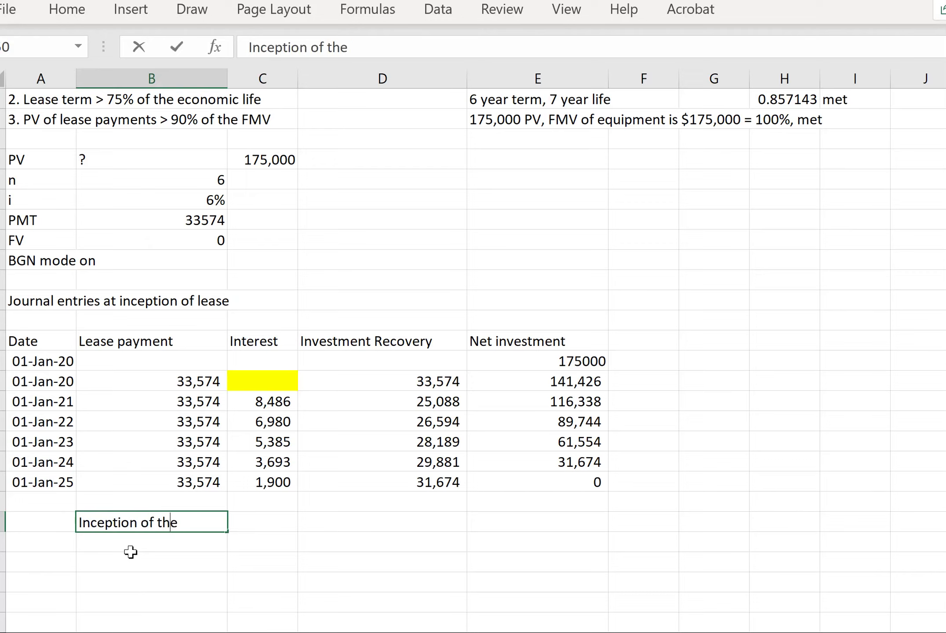
{"action": "key", "text": "BackSpace"}
{"action": "key", "text": "BackSpace"}
{"action": "key", "text": "BackSpace"}
{"action": "key", "text": "BackSpace"}
{"action": "key", "text": "BackSpace"}
{"action": "key", "text": "BackSpace"}
{"action": "key", "text": "BackSpace"}
{"action": "key", "text": "BackSpace"}
{"action": "key", "text": "BackSpace"}
{"action": "key", "text": "BackSpace"}
{"action": "key", "text": "BackSpace"}
{"action": "key", "text": "BackSpace"}
{"action": "key", "text": "BackSpace"}
Enter the journal entry heading "Purchase of equipment" in B50.
{"action": "type", "text": "Purchase of "}
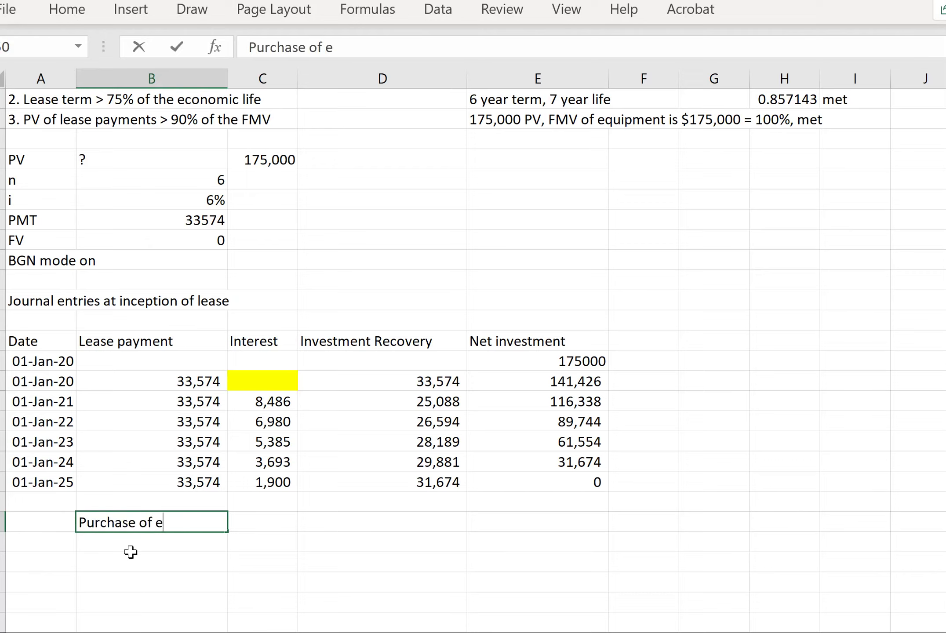
{"action": "type", "text": "equ"}
{"action": "key", "text": "BackSpace"}
{"action": "type", "text": "quipem"}
{"action": "key", "text": "BackSpace"}
{"action": "key", "text": "BackSpace"}
{"action": "type", "text": "ment"}
{"action": "key", "text": "Return"}
Add the entry lines "Dr: Equipment for leassee" and "Cr: cash" beneath the purchase heading.
{"action": "type", "text": "Dr"}
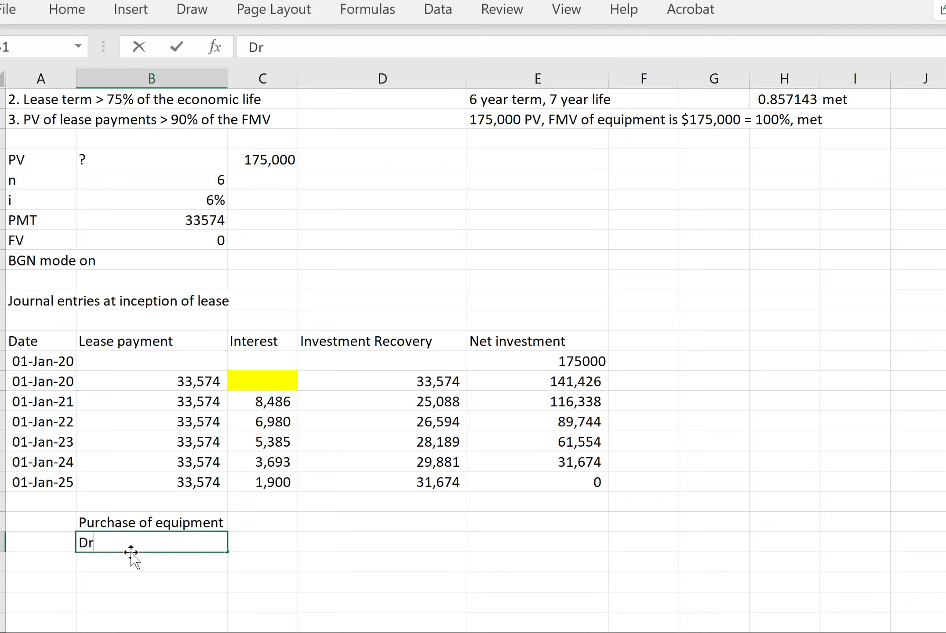
{"action": "type", "text": ": Equipment for leassee"}
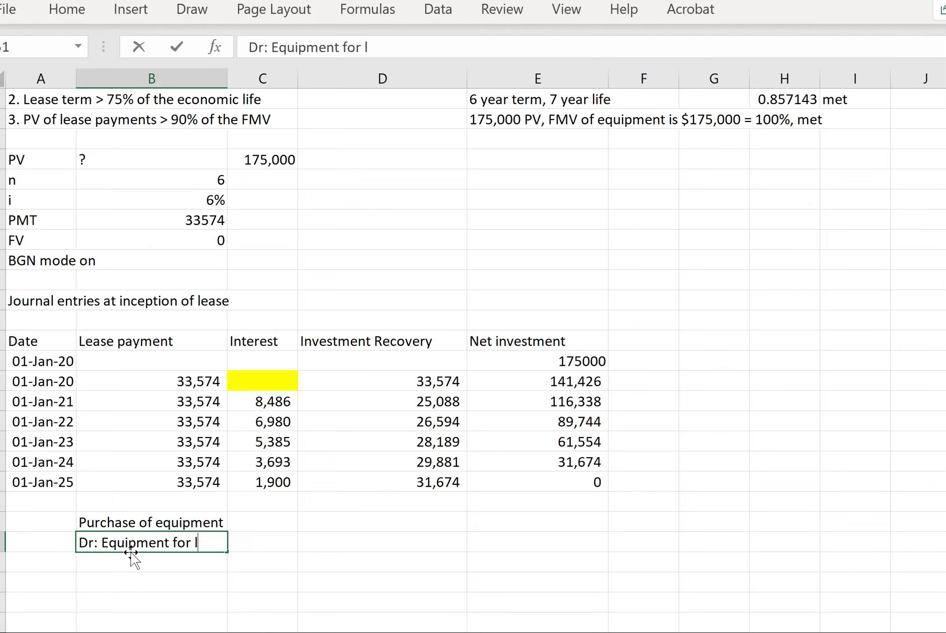
{"action": "key", "text": "Return"}
{"action": "type", "text": "Cr: cash"}
Enter 175,000 as the equipment debit in D51 and 175000 as the cash credit in E52.
{"action": "key", "text": "Up"}
{"action": "key", "text": "Right"}
{"action": "key", "text": "Right"}
{"action": "type", "text": "175,000"}
{"action": "key", "text": "ctrl+Return"}
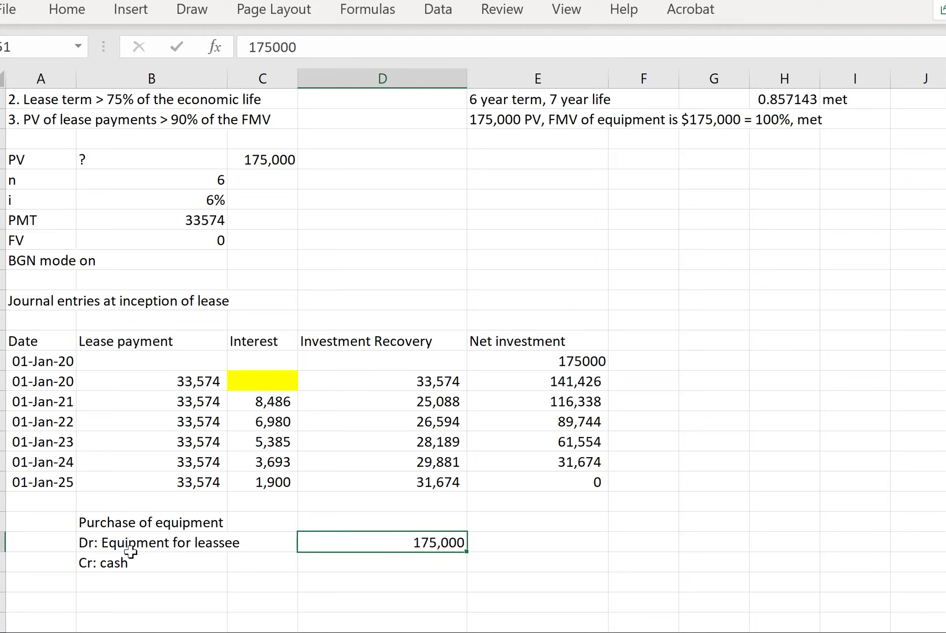
{"action": "key", "text": "Down"}
{"action": "key", "text": "Right"}
{"action": "type", "text": "1750000"}
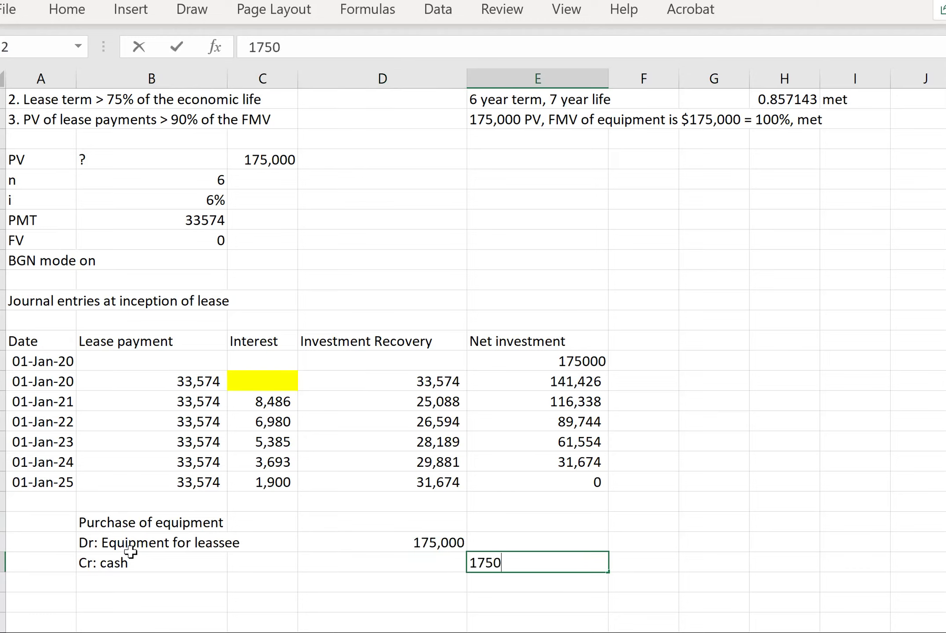
{"action": "key", "text": "BackSpace"}
{"action": "key", "text": "Return"}
Enter the heading "Upon inception of the lease" in B54 and start a "Dr:" line beneath it.
{"action": "key", "text": "Left"}
{"action": "key", "text": "Left"}
{"action": "key", "text": "Down"}
{"action": "key", "text": "Down"}
{"action": "key", "text": "Left"}
{"action": "key", "text": "Up"}
{"action": "type", "text": "Up"}
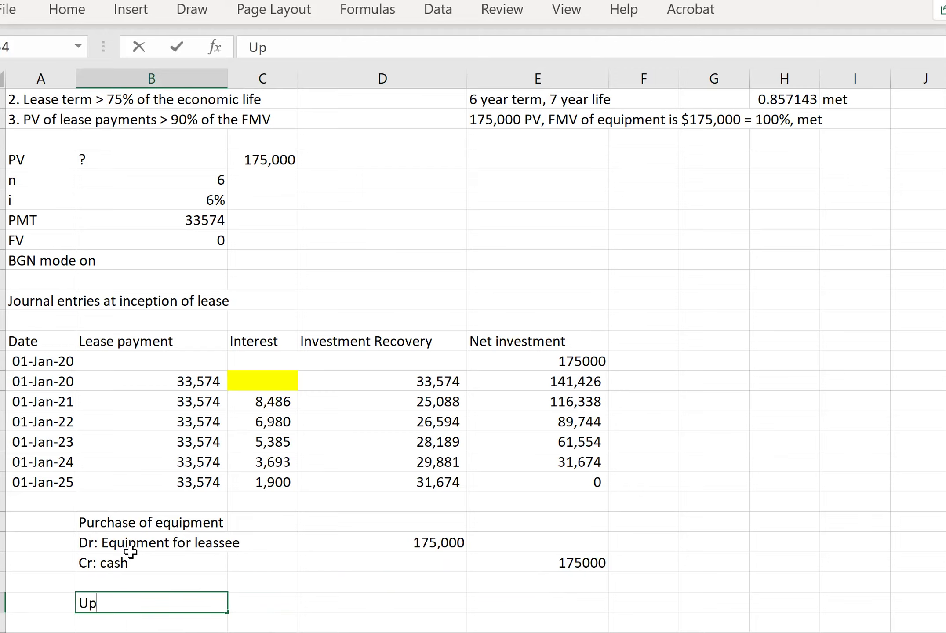
{"action": "type", "text": "on incepti"}
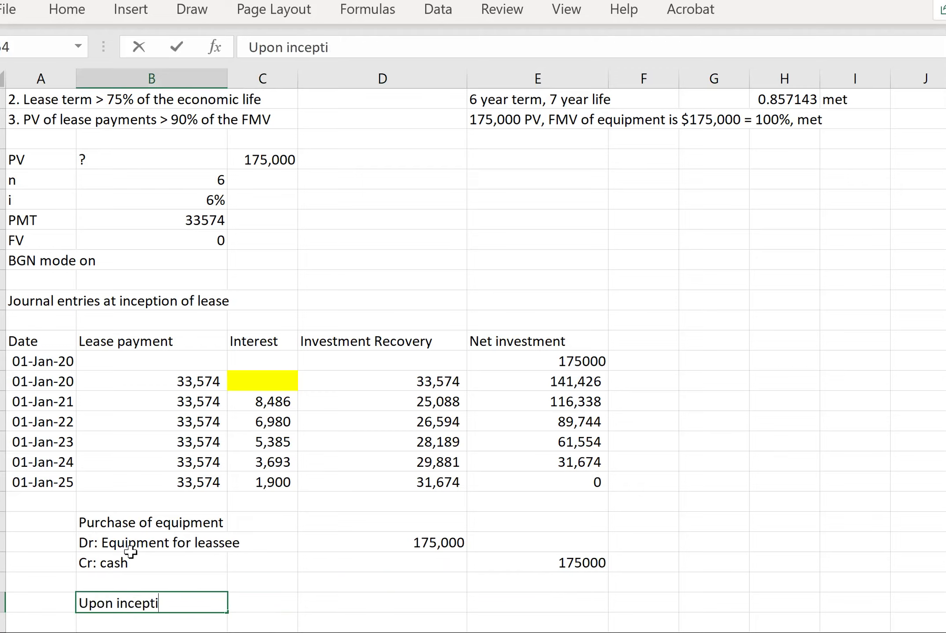
{"action": "type", "text": "on of the lease"}
{"action": "key", "text": "Return"}
{"action": "key", "text": "Return"}
{"action": "key", "text": "Up"}
{"action": "type", "text": "Dr"}
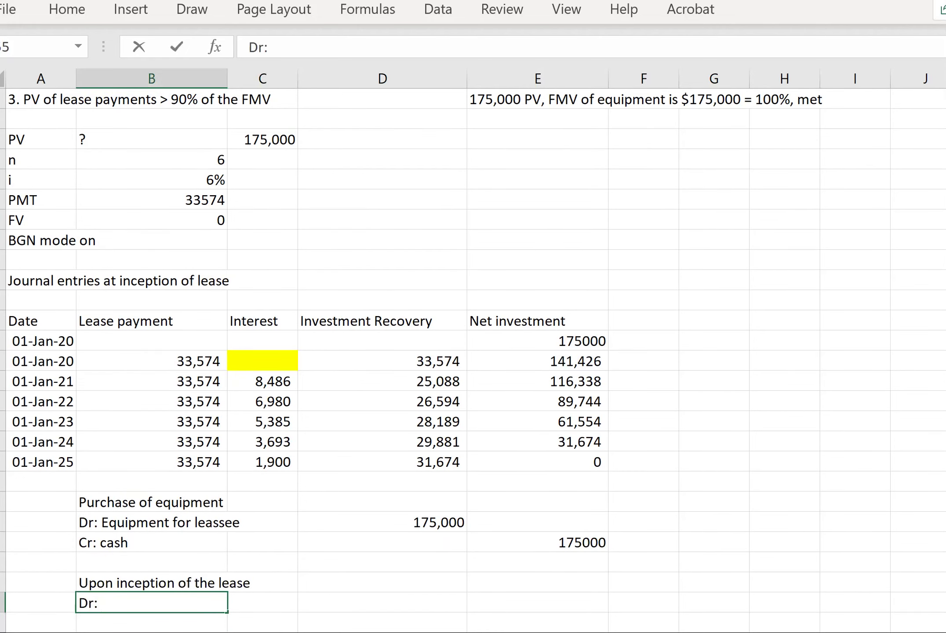
Insert a row directly below the 01-Jan-25 payment and label it "Totals" in A49.
{"action": "left_click", "coordinate": [2, 481]}
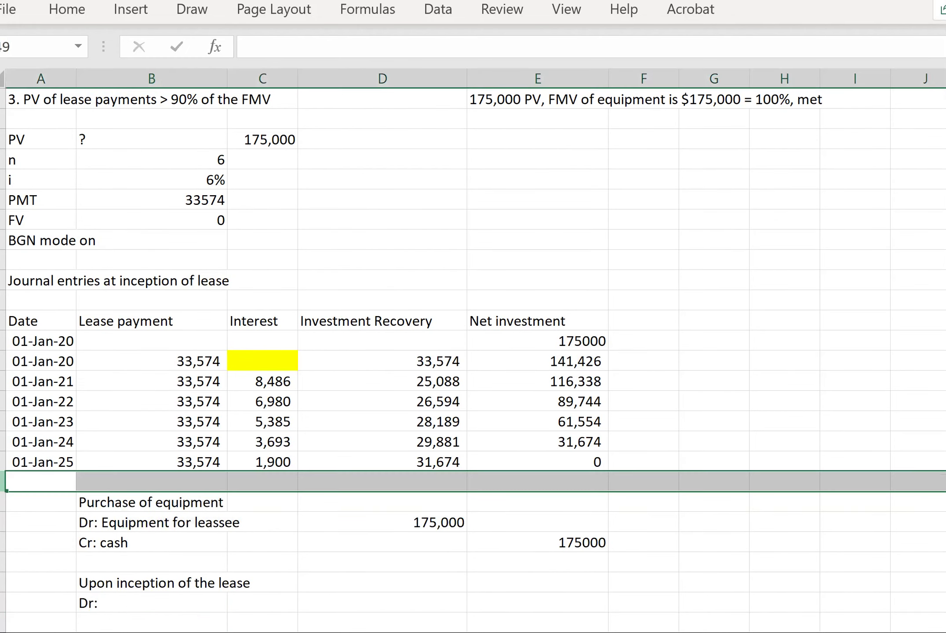
{"action": "right_click", "coordinate": [2, 481]}
{"action": "key", "text": "Escape"}
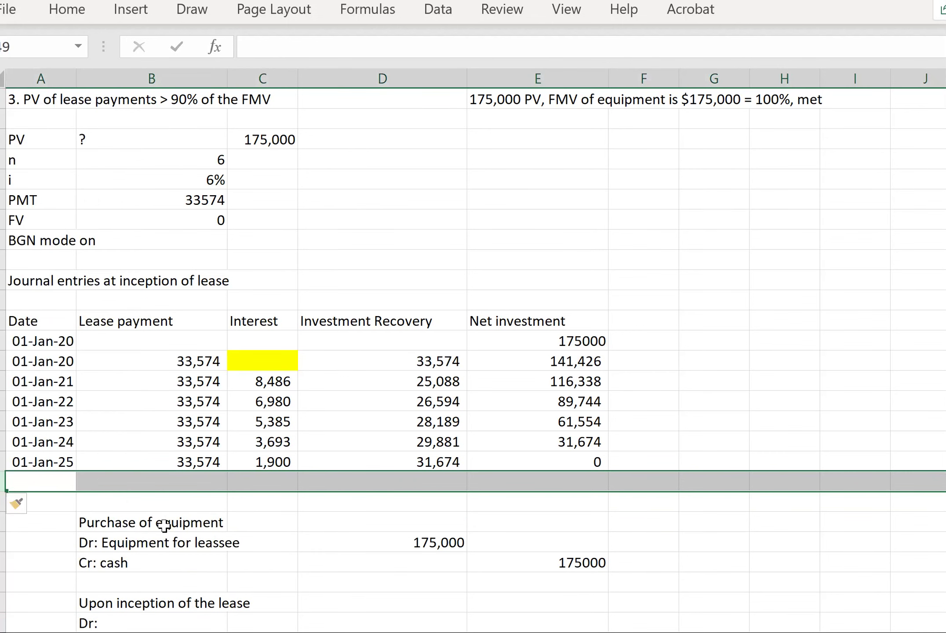
{"action": "left_click", "coordinate": [102, 477]}
{"action": "left_click", "coordinate": [55, 483]}
{"action": "key", "text": "F2"}
{"action": "type", "text": "Totals"}
Sum the lease payments B43:B48 in B49 and fill the total formula across to D49.
{"action": "key", "text": "Tab"}
{"action": "type", "text": "=sum("}
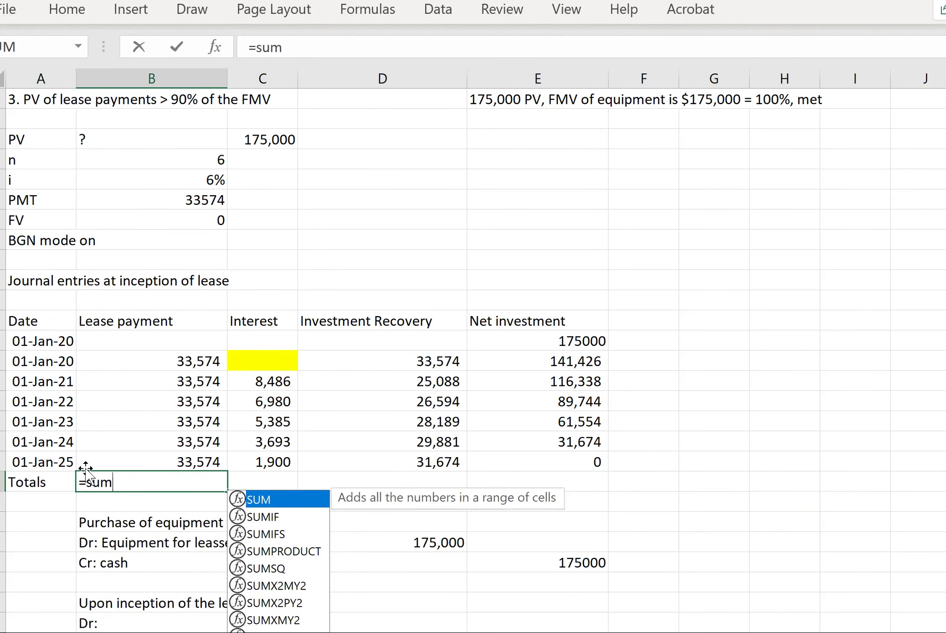
{"action": "left_click_drag", "start_coordinate": [185, 360], "coordinate": [192, 462]}
{"action": "key", "text": "Return"}
{"action": "left_click", "coordinate": [206, 488]}
{"action": "left_click_drag", "start_coordinate": [383, 491], "coordinate": [411, 483]}
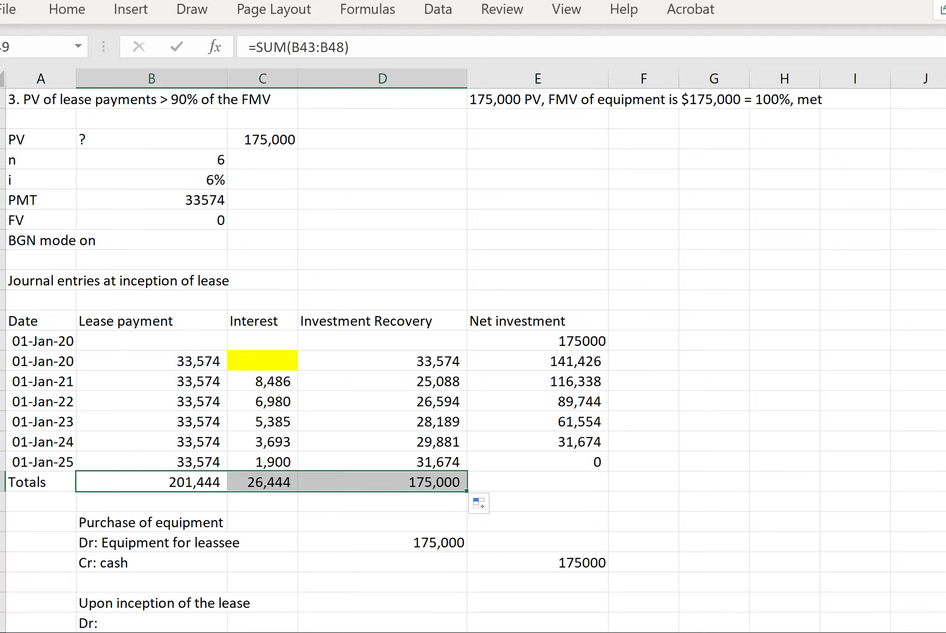
Complete the inception debit line as "Dr: Lease receivable" and set its amount in D56 to =B49.
{"action": "double_click", "coordinate": [220, 623]}
{"action": "type", "text": "Lease receivabl"}
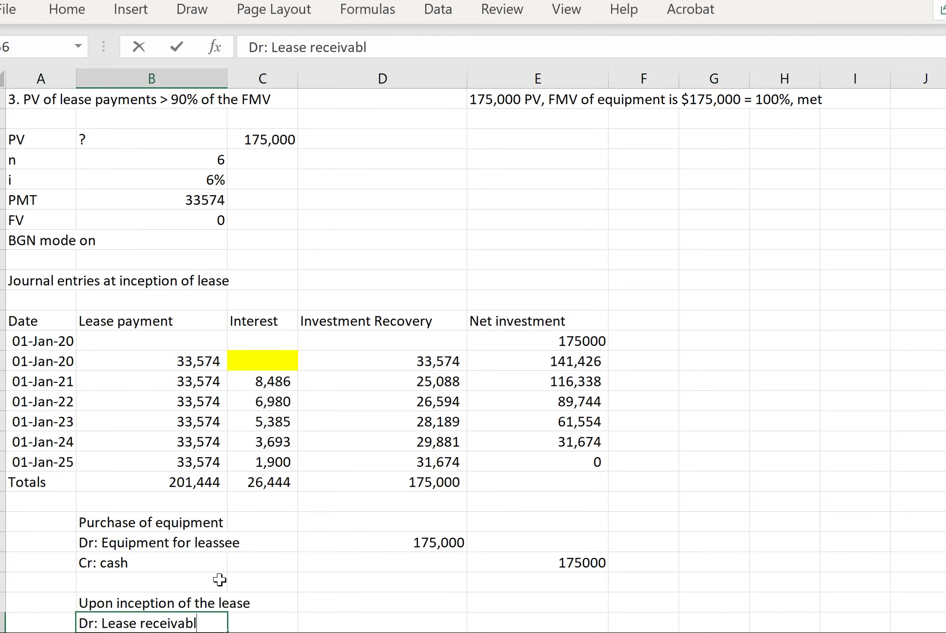
{"action": "type", "text": "e"}
{"action": "key", "text": "Return"}
{"action": "key", "text": "Up"}
{"action": "key", "text": "Right"}
{"action": "key", "text": "Right"}
{"action": "type", "text": "="}
{"action": "left_click", "coordinate": [198, 462]}
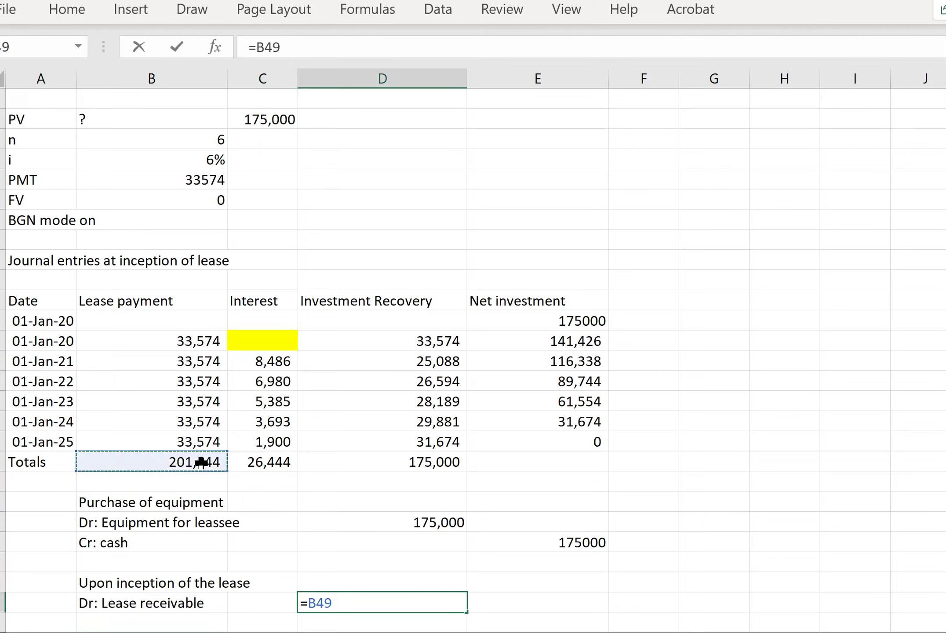
{"action": "key", "text": "Return"}
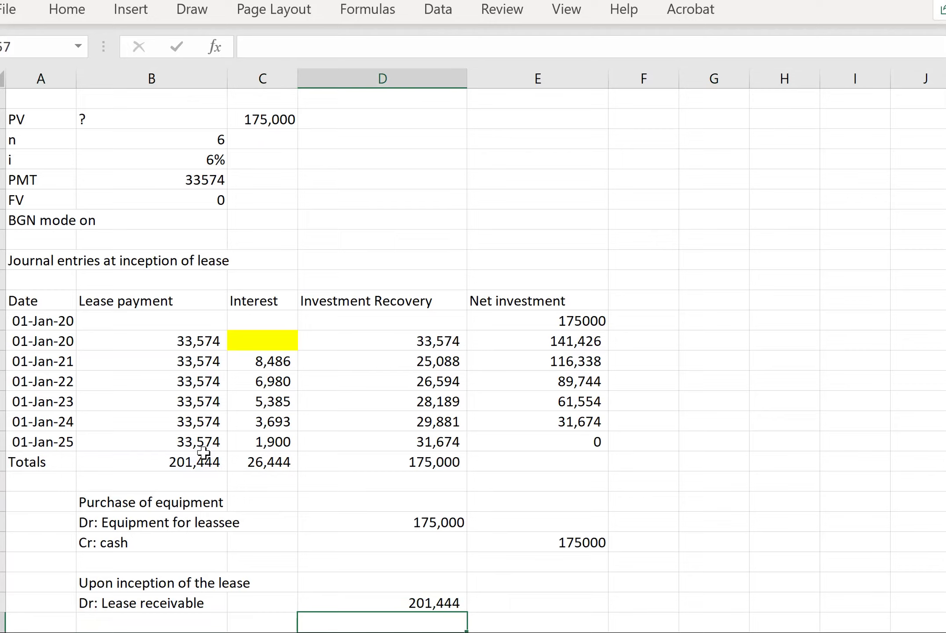
Add the credit line "Cr: equipment for leassee" in B57, below the lease receivable debit.
{"action": "key", "text": "Left"}
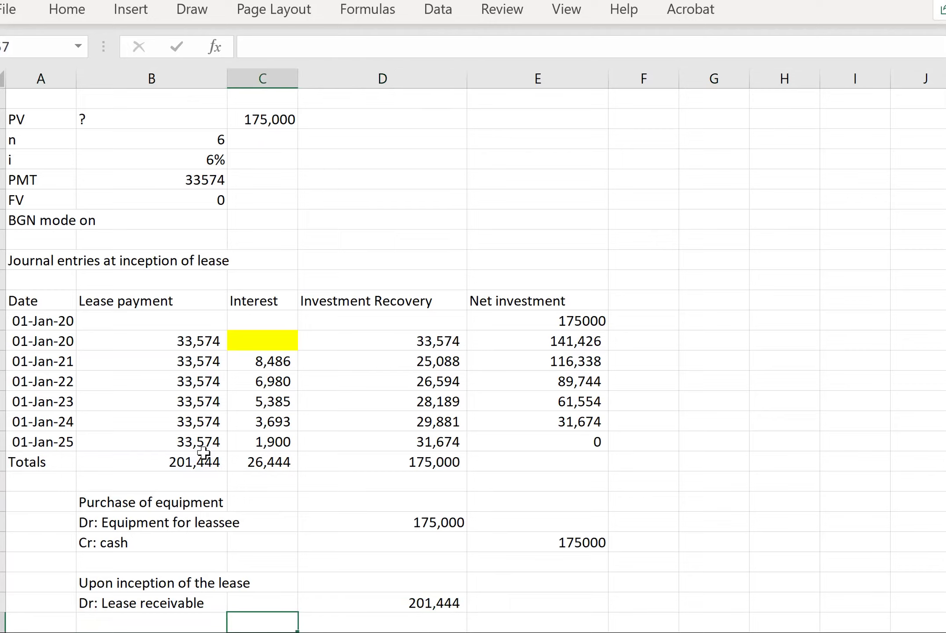
{"action": "key", "text": "Left"}
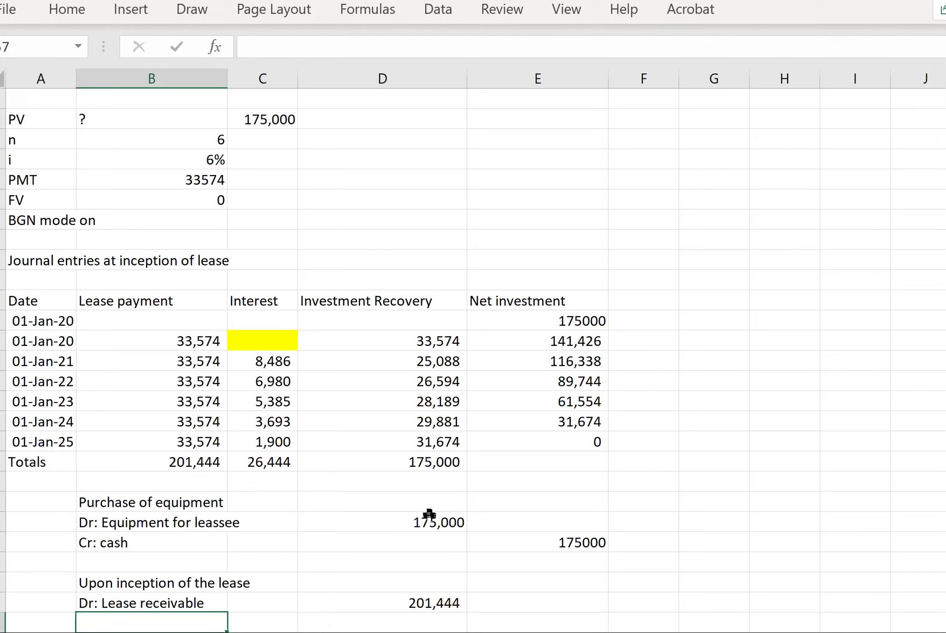
{"action": "type", "text": "C"}
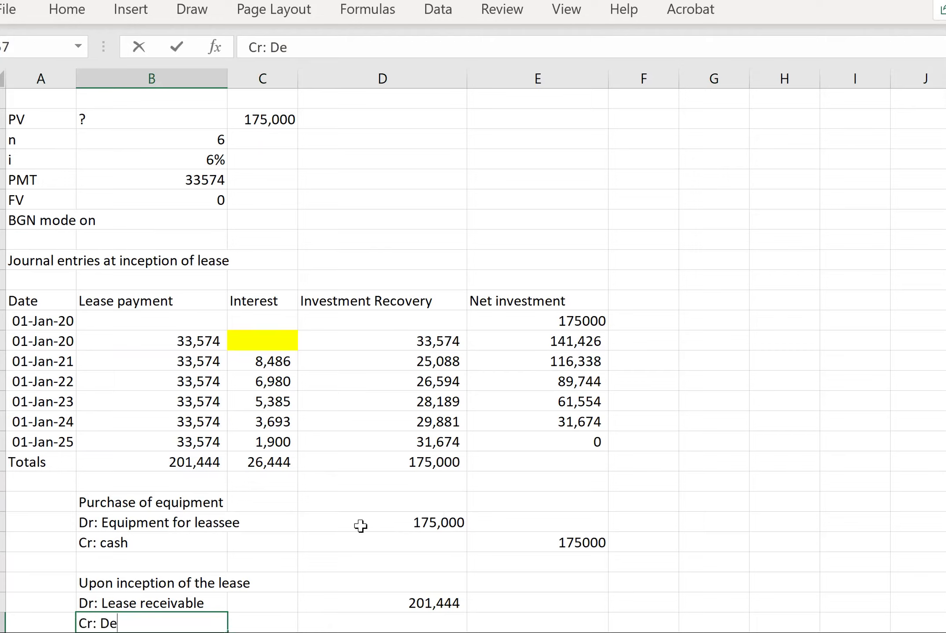
{"action": "type", "text": "r: De"}
{"action": "key", "text": "BackSpace"}
{"action": "key", "text": "BackSpace"}
{"action": "type", "text": "equipment fo"}
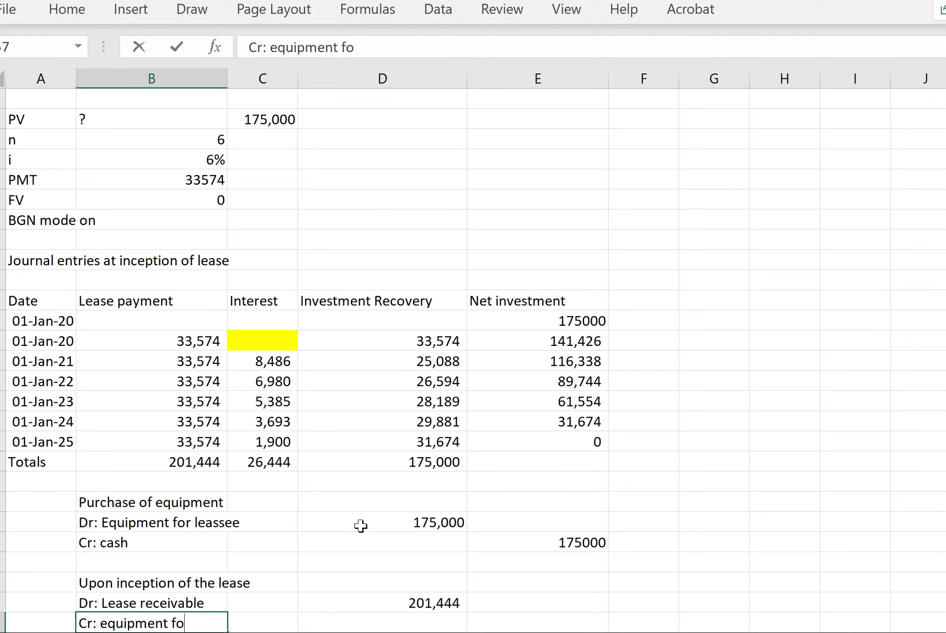
{"action": "type", "text": "r leassee"}
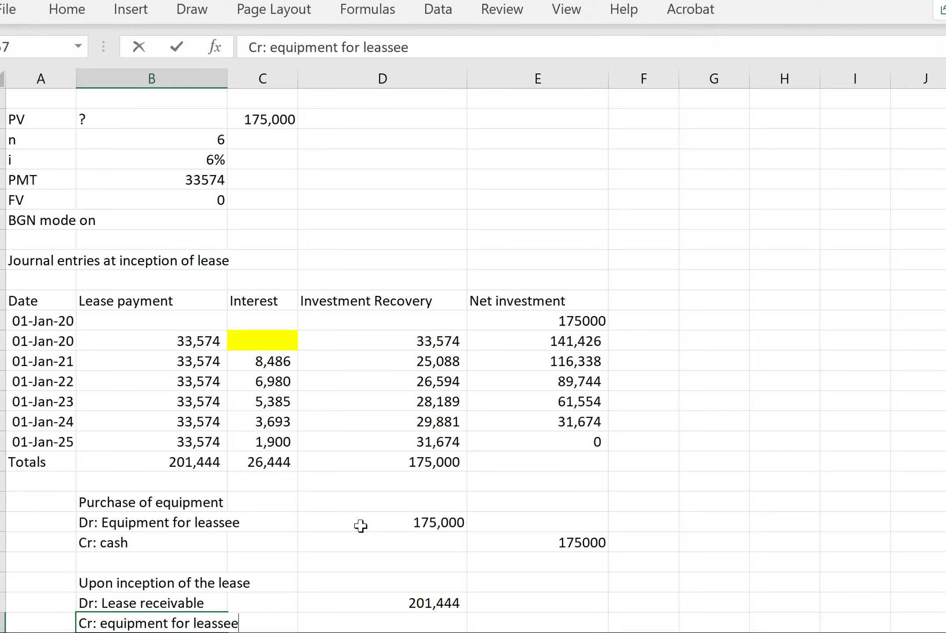
Enter 175,000 in E57 as the credit amount for the lessee equipment line.
{"action": "key", "text": "Tab"}
{"action": "key", "text": "Tab"}
{"action": "key", "text": "Tab"}
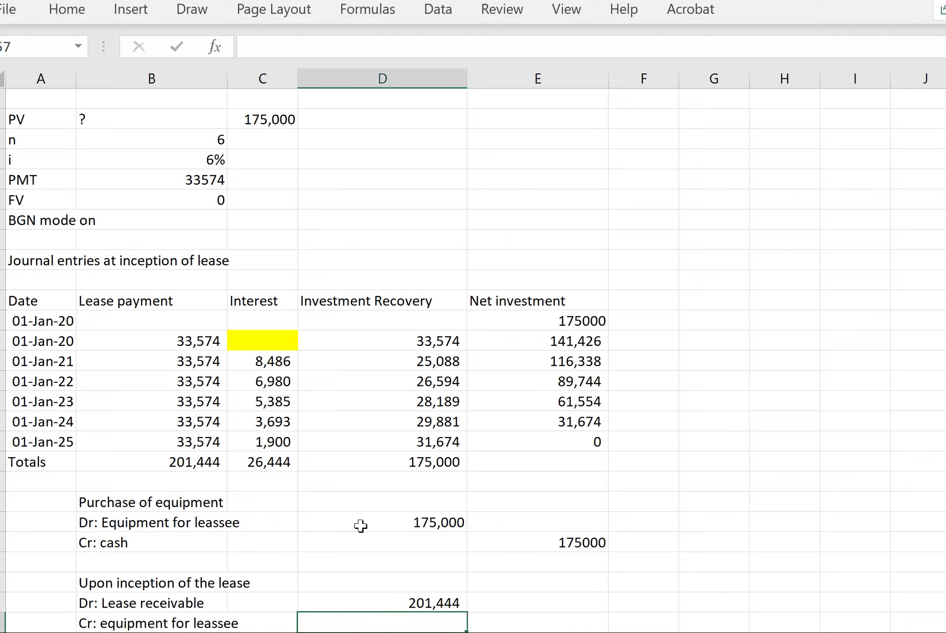
{"action": "type", "text": "17"}
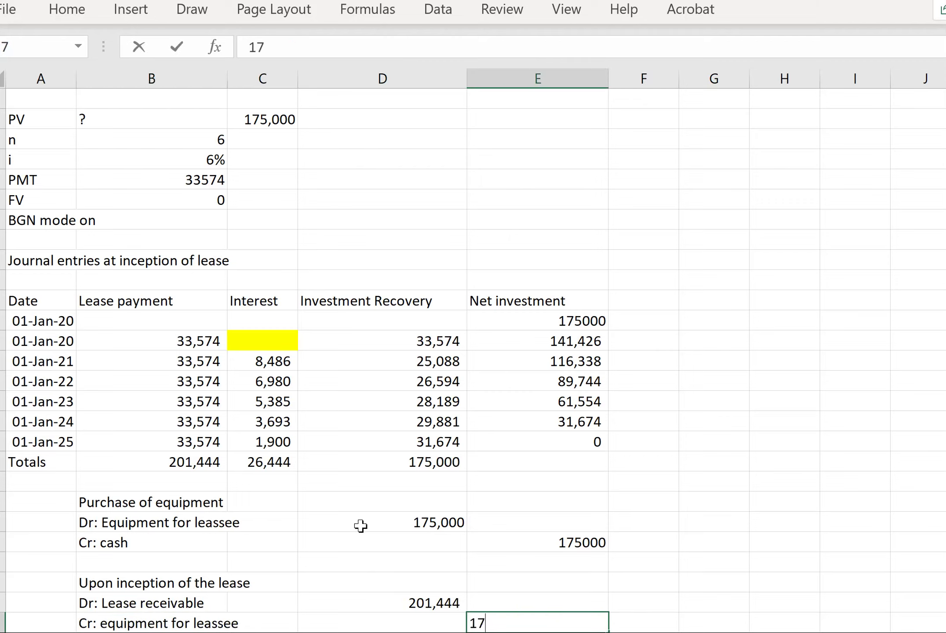
{"action": "type", "text": "50,"}
{"action": "key", "text": "BackSpace"}
{"action": "type", "text": ",000"}
{"action": "key", "text": "Return"}
Add the credit line "Cr: Unearned interest income" in B58, below the equipment credit.
{"action": "key", "text": "Left"}
{"action": "key", "text": "Left"}
{"action": "key", "text": "Up"}
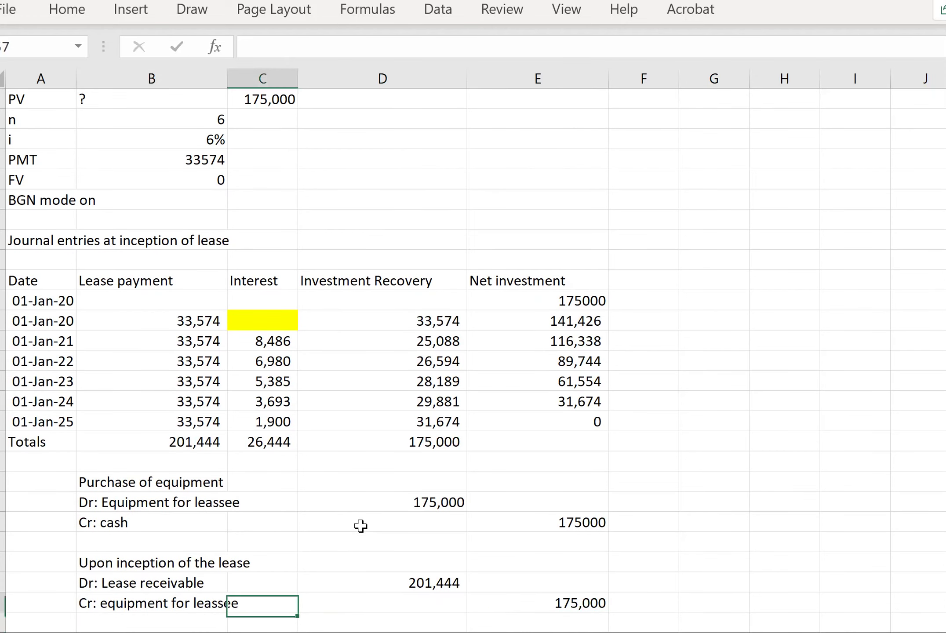
{"action": "key", "text": "Left"}
{"action": "key", "text": "Down"}
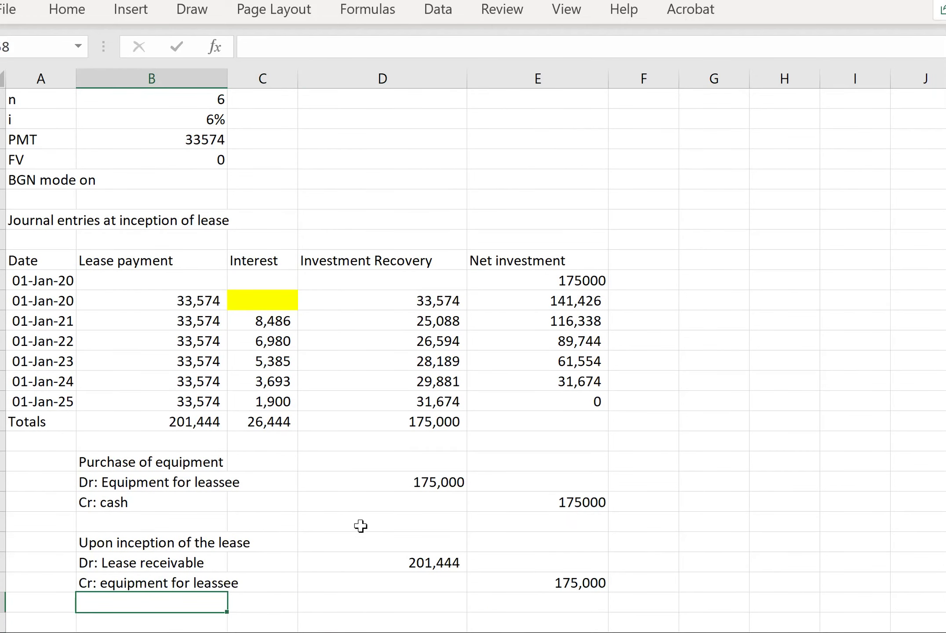
{"action": "type", "text": "Un"}
{"action": "type", "text": "Cr"}
{"action": "type", "text": ": "}
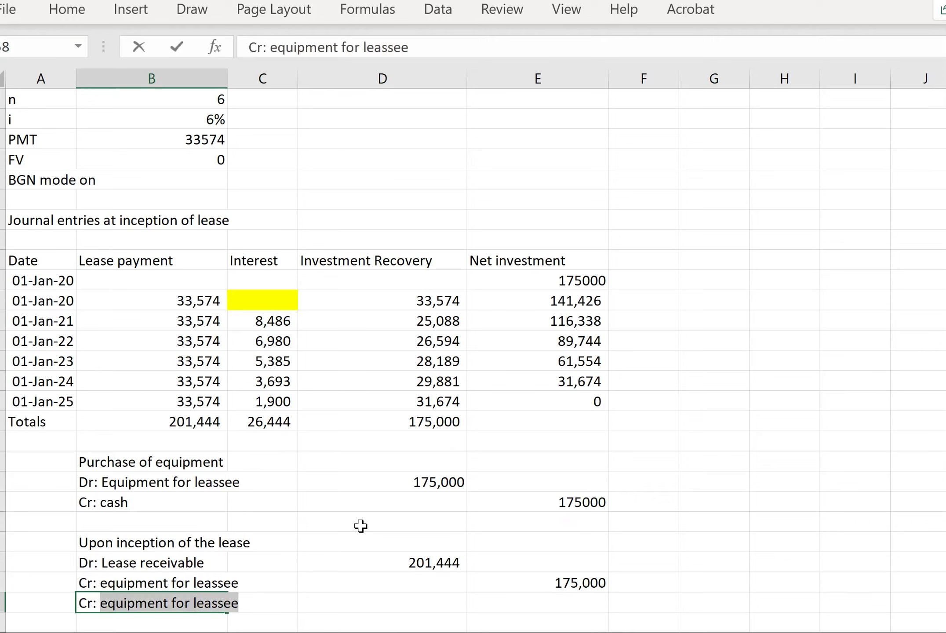
{"action": "type", "text": "Unearned "}
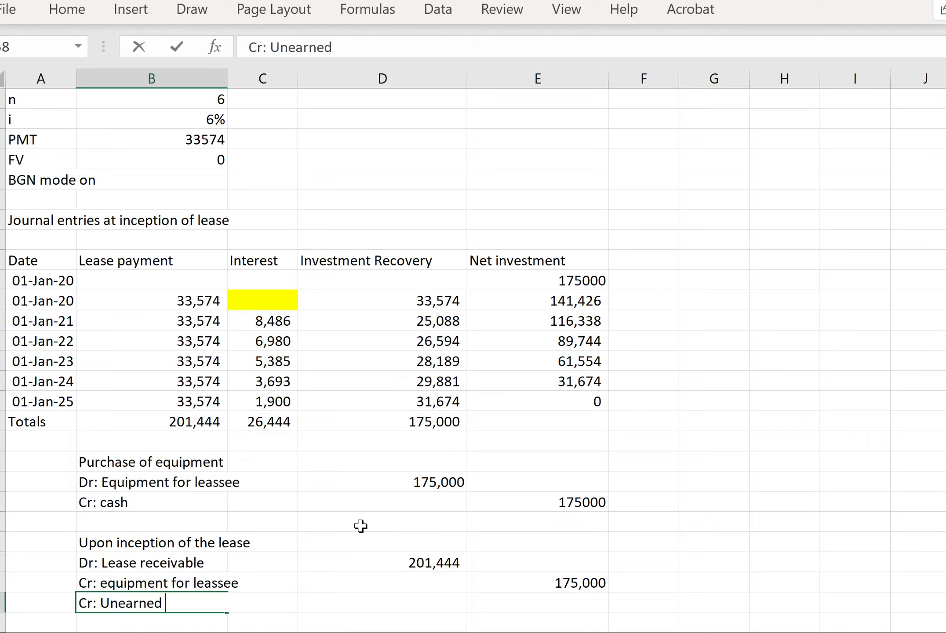
{"action": "type", "text": "interest income"}
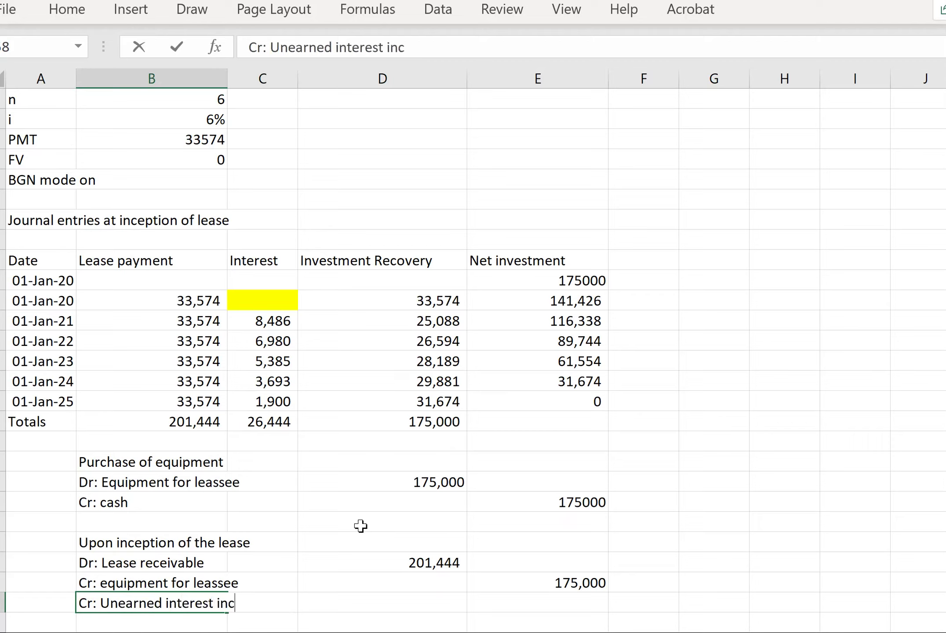
Set the unearned interest income credit in E58 to the total interest with =C49.
{"action": "key", "text": "Tab"}
{"action": "key", "text": "Tab"}
{"action": "key", "text": "Tab"}
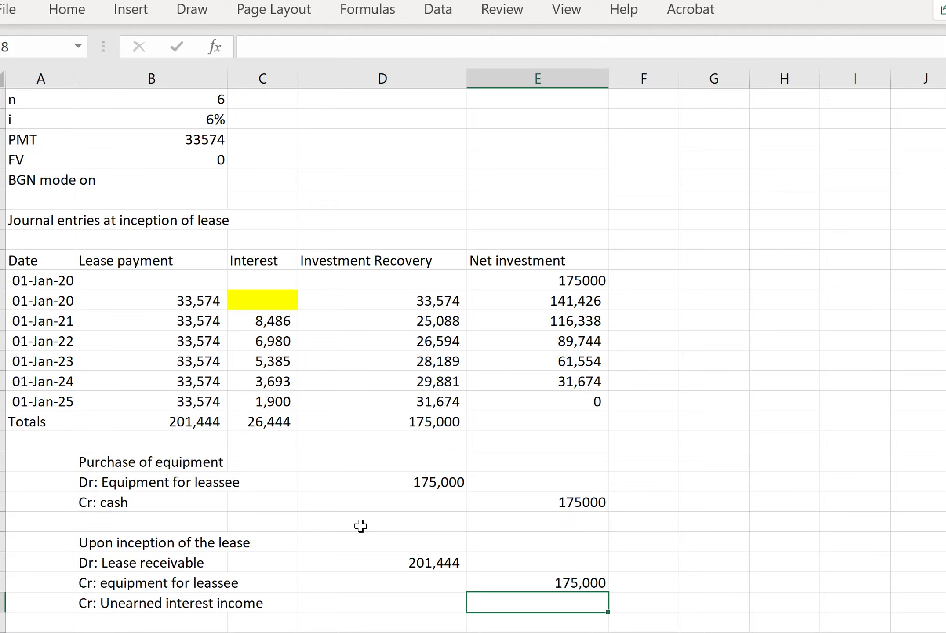
{"action": "type", "text": "="}
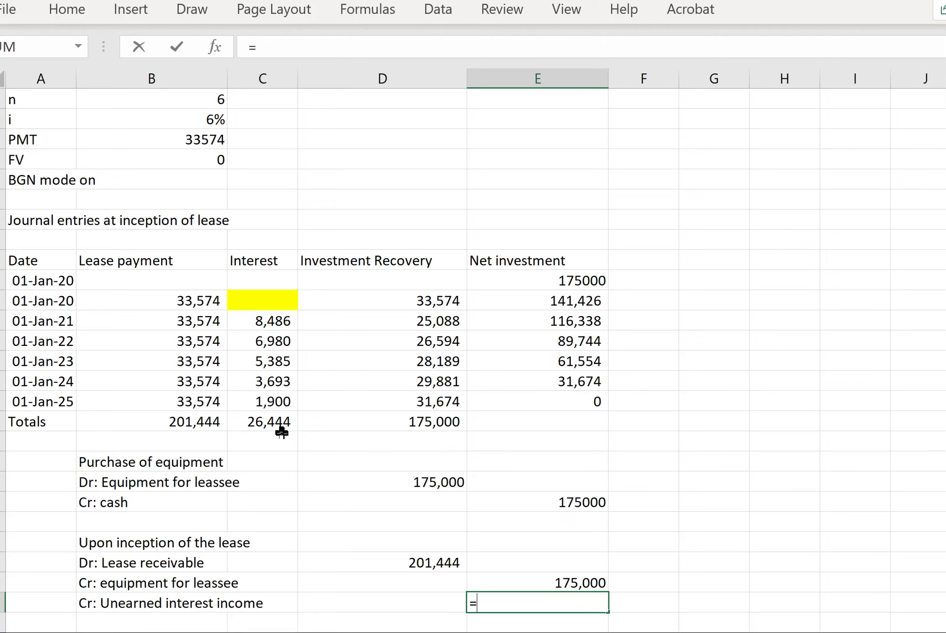
{"action": "left_click", "coordinate": [293, 425]}
{"action": "key", "text": "Return"}
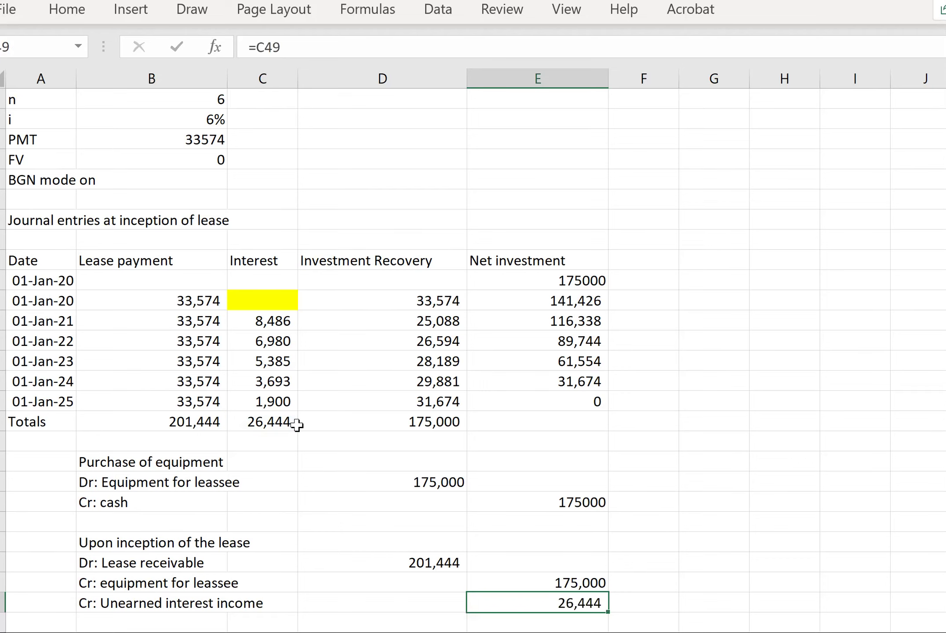
{"action": "key", "text": "Left"}
{"action": "key", "text": "Left"}
{"action": "key", "text": "Left"}
{"action": "key", "text": "Left"}
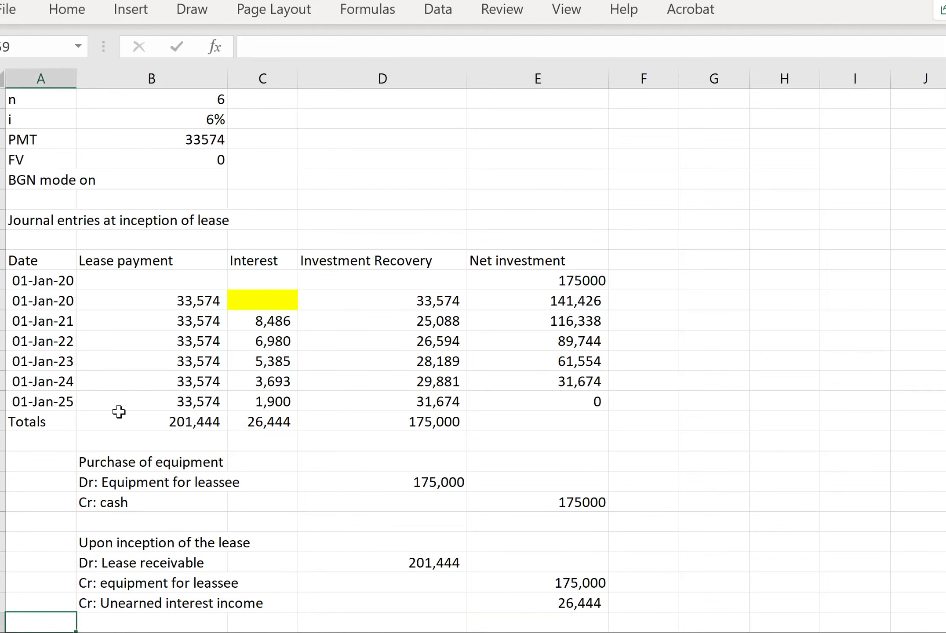
Review the equipment purchase entry together with the equipment credit and lease receivable debit of the inception entry.
{"action": "scroll", "coordinate": [121, 414], "scroll_direction": "down", "scroll_amount": 1}
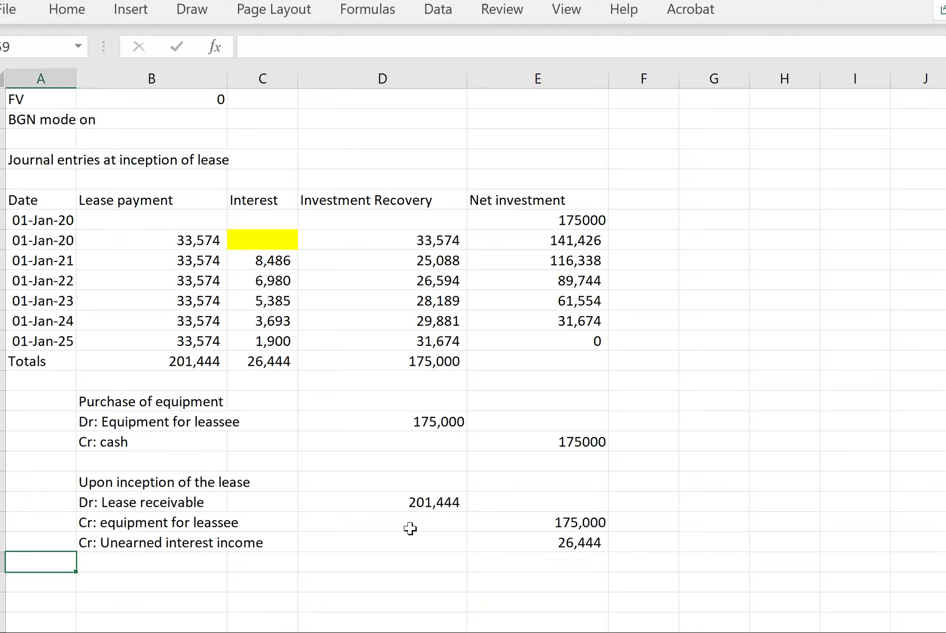
{"action": "left_click_drag", "start_coordinate": [111, 424], "coordinate": [537, 442]}
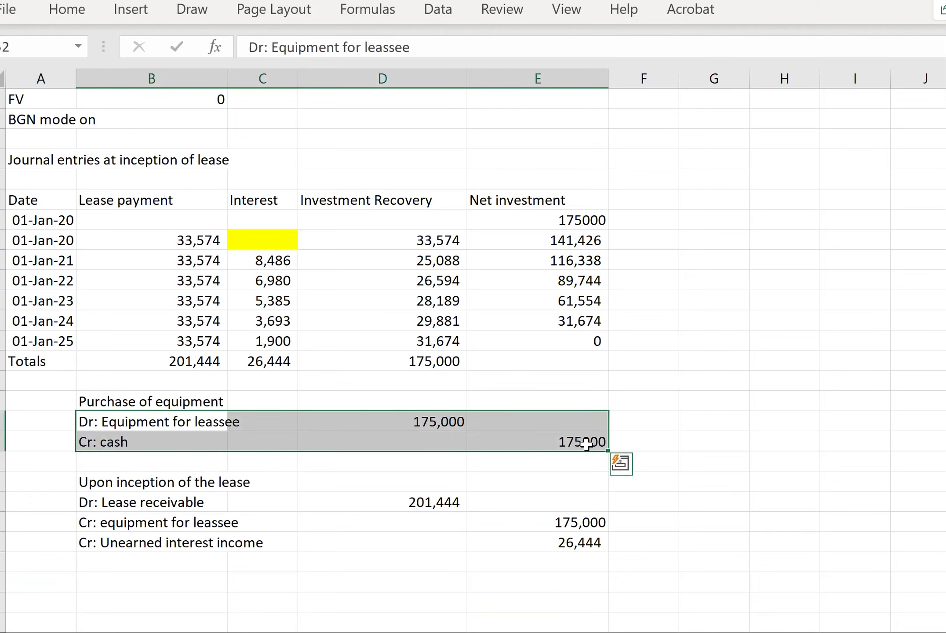
{"action": "scroll", "coordinate": [513, 432], "scroll_direction": "up", "scroll_amount": 3}
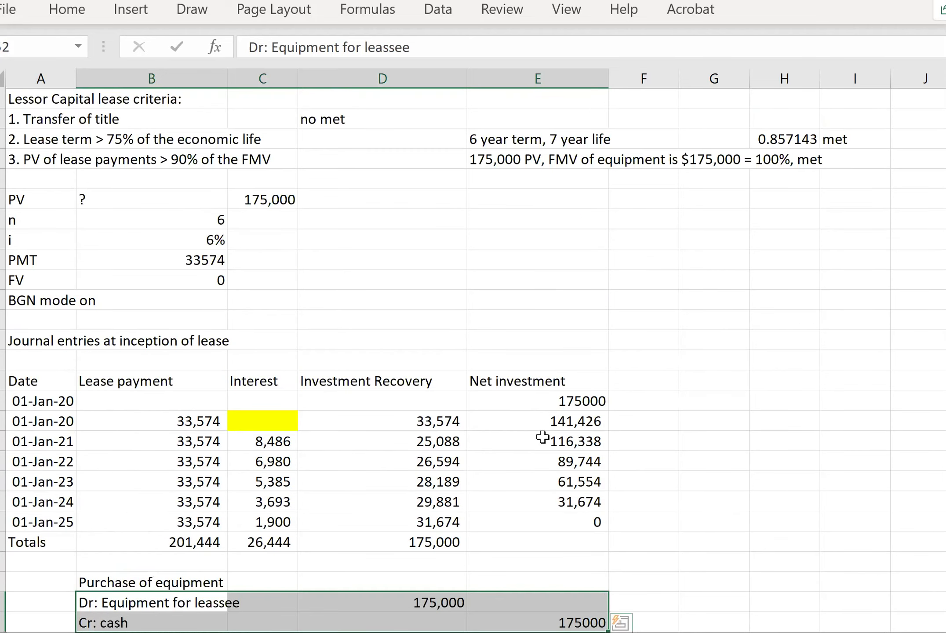
{"action": "scroll", "coordinate": [538, 356], "scroll_direction": "down", "scroll_amount": 2}
{"action": "scroll", "coordinate": [559, 445], "scroll_direction": "down", "scroll_amount": 2}
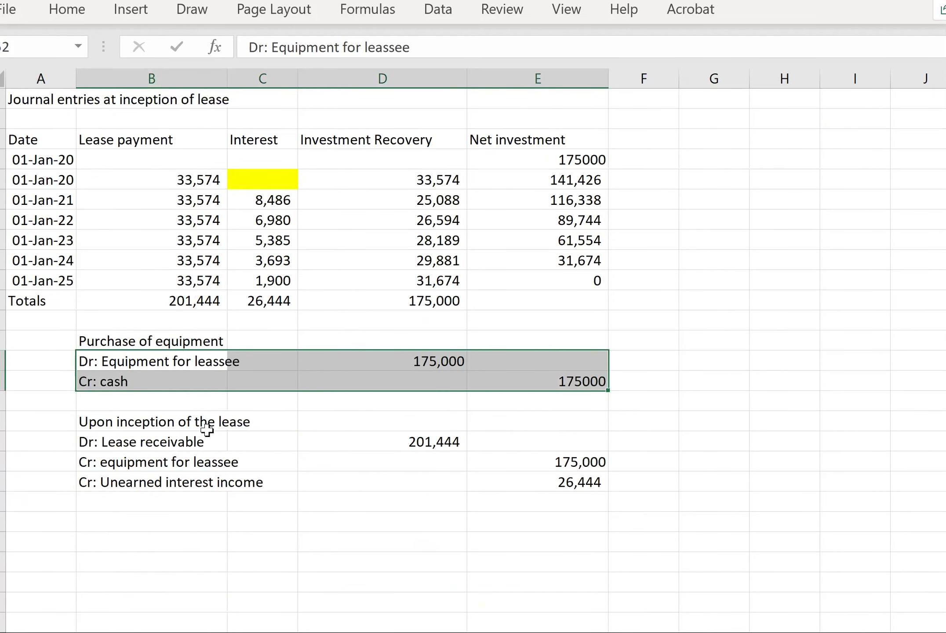
{"action": "left_click_drag", "start_coordinate": [90, 460], "coordinate": [580, 469]}
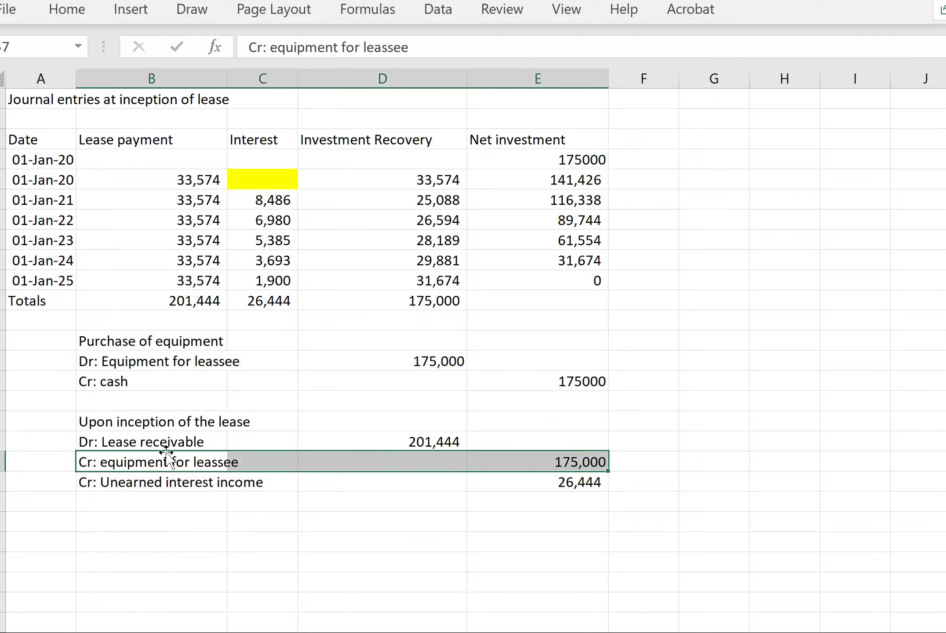
{"action": "left_click_drag", "start_coordinate": [110, 442], "coordinate": [430, 451]}
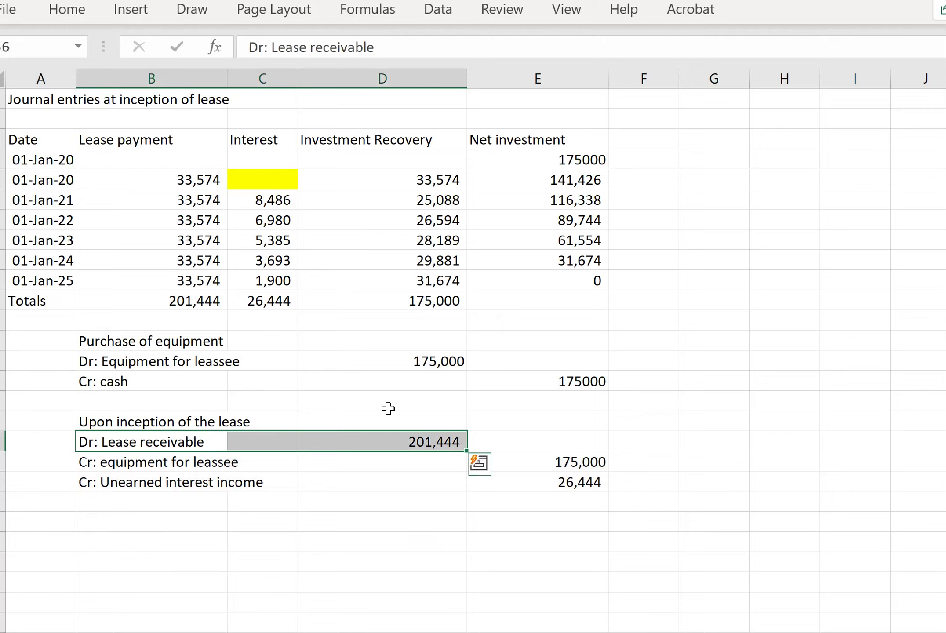
Trace the inception amounts to the lease payment and interest columns, and examine the 01-Jan-20 payment and 01-Jan-21 rows.
{"action": "left_click", "coordinate": [203, 300]}
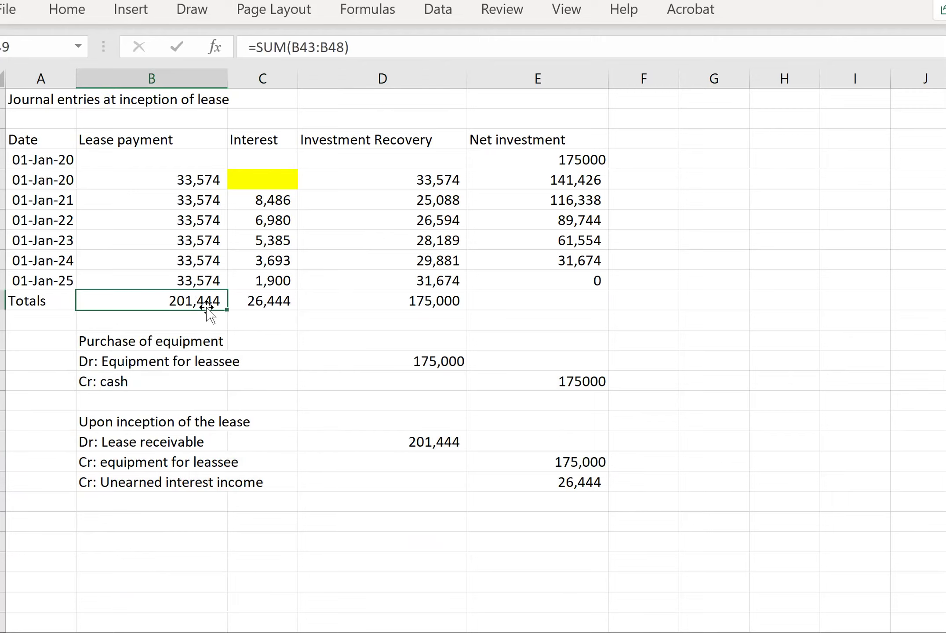
{"action": "left_click_drag", "start_coordinate": [185, 178], "coordinate": [193, 279]}
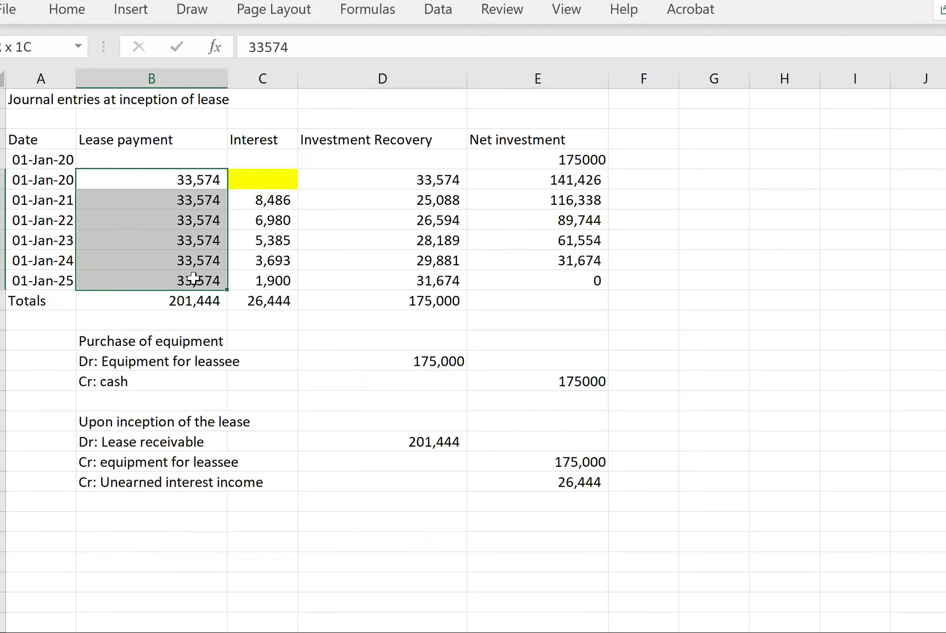
{"action": "left_click_drag", "start_coordinate": [194, 279], "coordinate": [194, 281]}
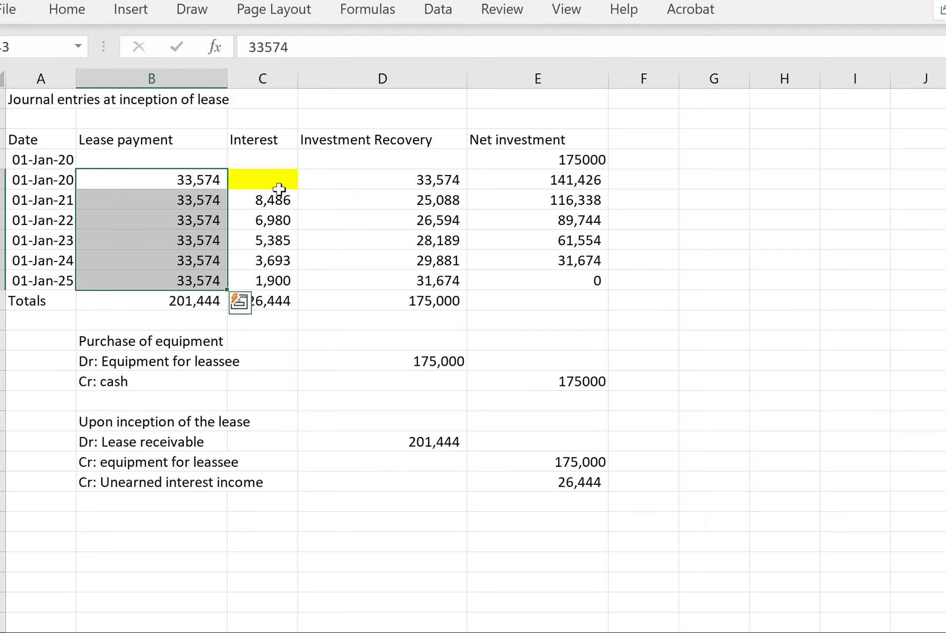
{"action": "left_click_drag", "start_coordinate": [280, 191], "coordinate": [291, 280]}
{"action": "left_click", "coordinate": [594, 484]}
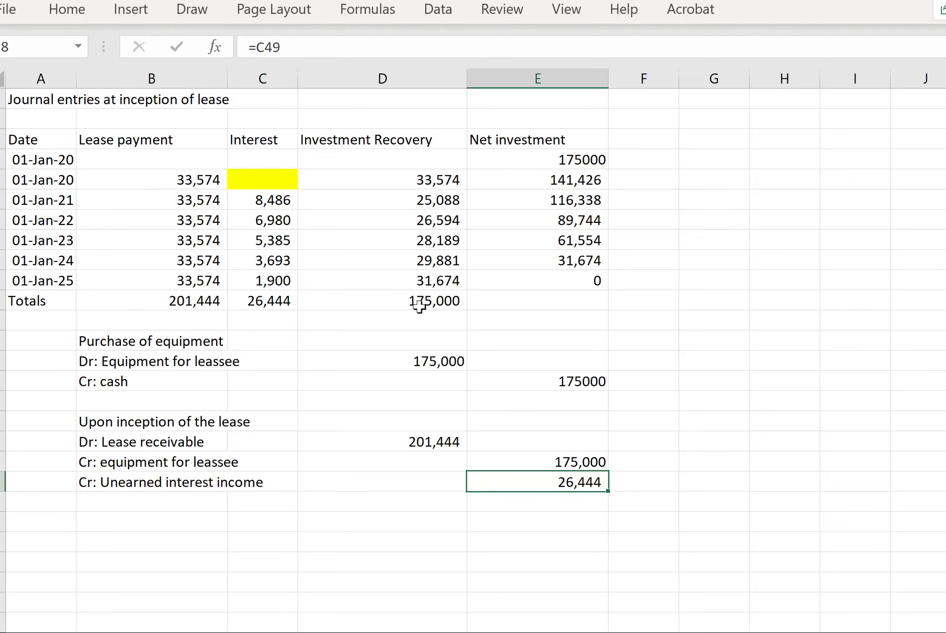
{"action": "left_click", "coordinate": [2, 180]}
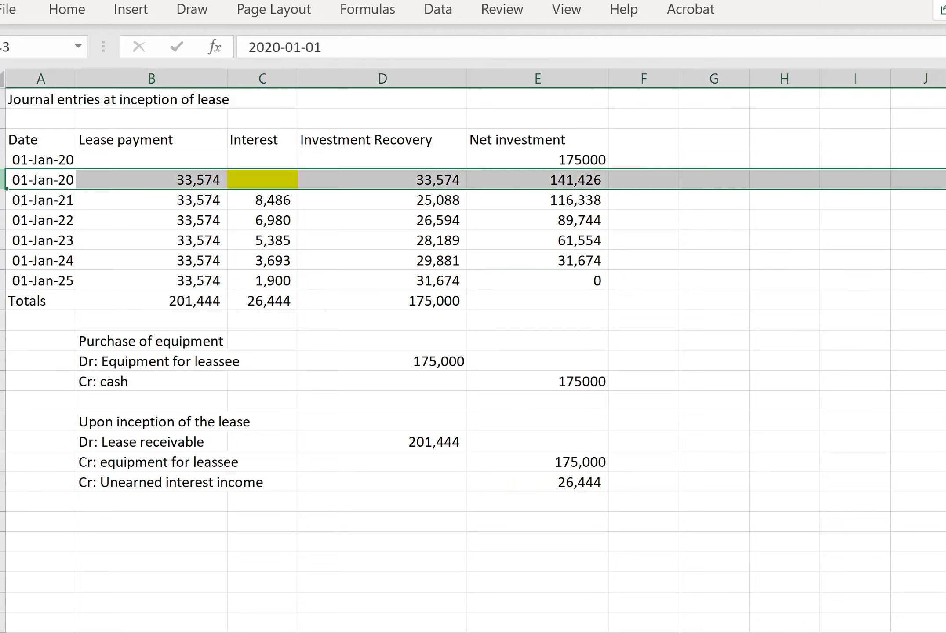
{"action": "left_click", "coordinate": [257, 181]}
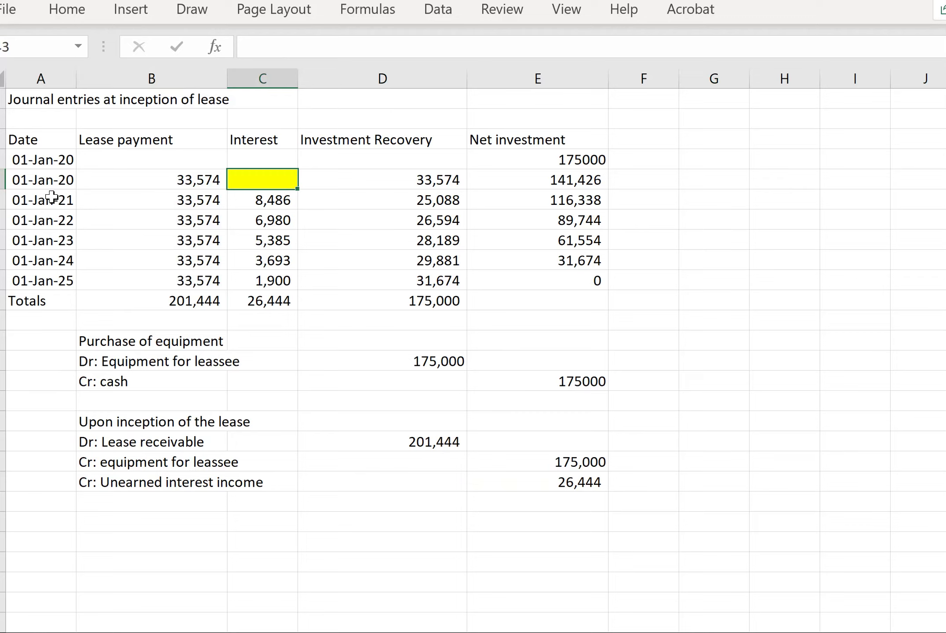
{"action": "left_click_drag", "start_coordinate": [27, 200], "coordinate": [563, 203]}
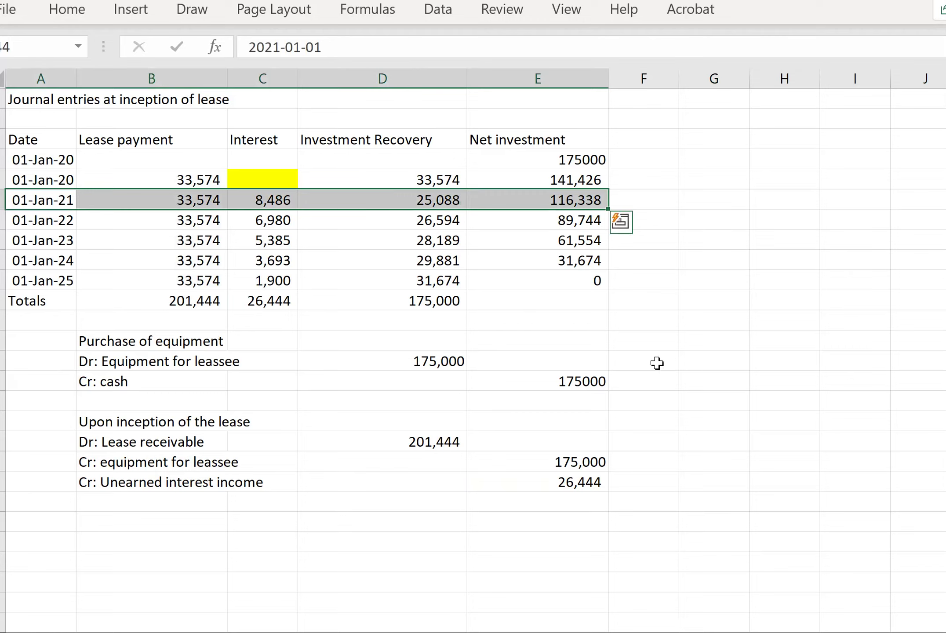
Add the heading "Receipt of lease payment" in B60, leaving a blank row below the inception entry.
{"action": "left_click", "coordinate": [112, 521]}
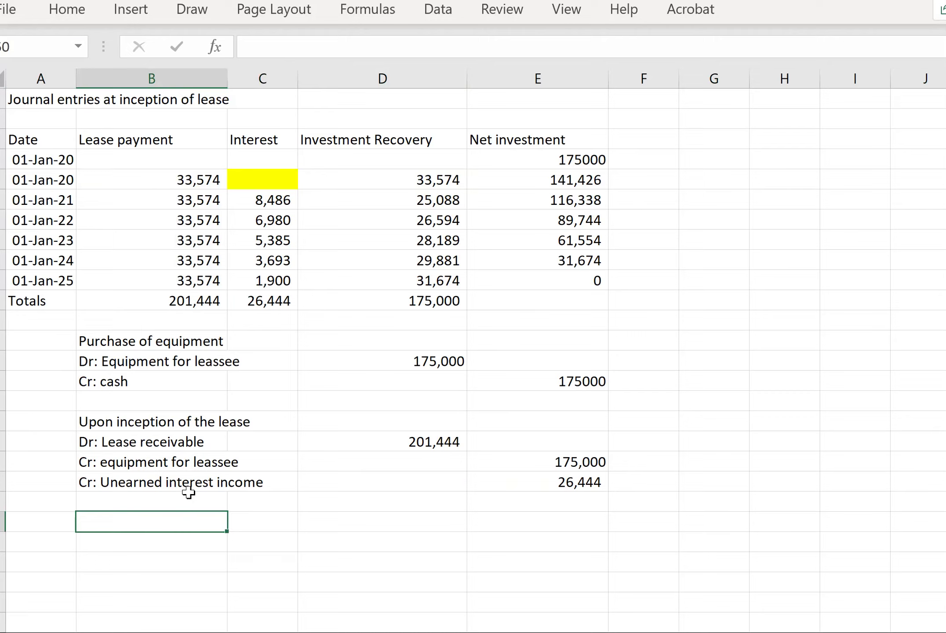
{"action": "type", "text": "Receipt of "}
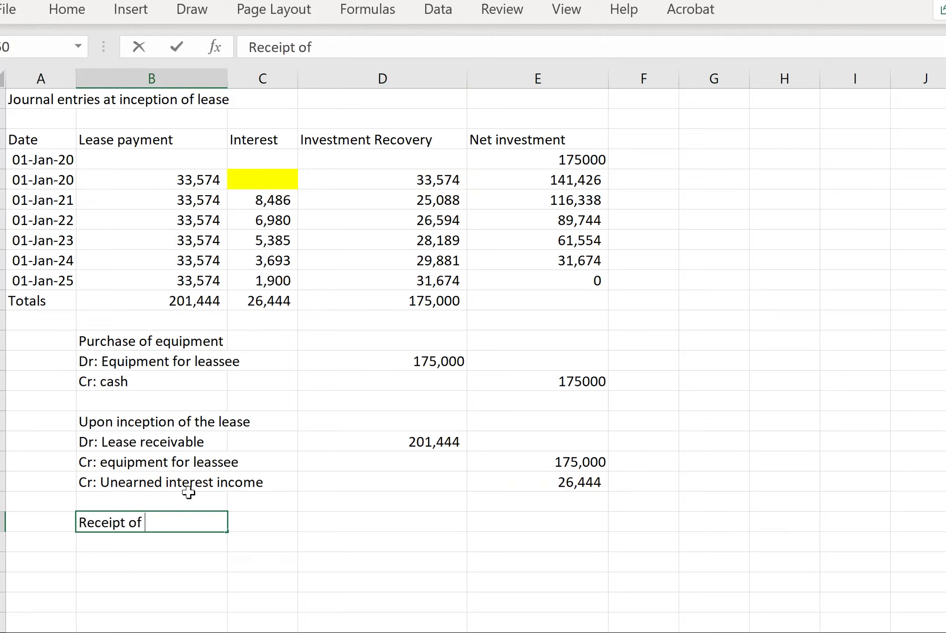
{"action": "type", "text": "lease payment"}
{"action": "key", "text": "Return"}
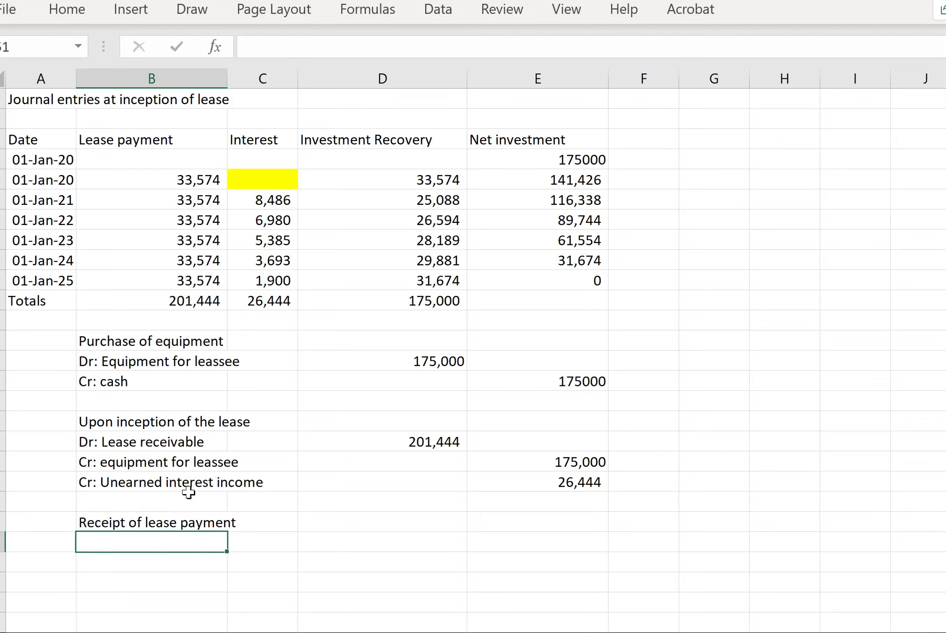
Enter the debit line "Dr: Cash" in B61 and set its amount in D61 to =B43.
{"action": "type", "text": "Dr: Cash"}
{"action": "key", "text": "Tab"}
{"action": "key", "text": "Tab"}
{"action": "type", "text": "="}
{"action": "left_click", "coordinate": [177, 176]}
{"action": "key", "text": "Return"}
Enter the credit line "Cr: Lease recievable" in B62 and set its amount in E62 to =D61.
{"action": "key", "text": "Left"}
{"action": "key", "text": "Left"}
{"action": "type", "text": "Cr: Lease recievable"}
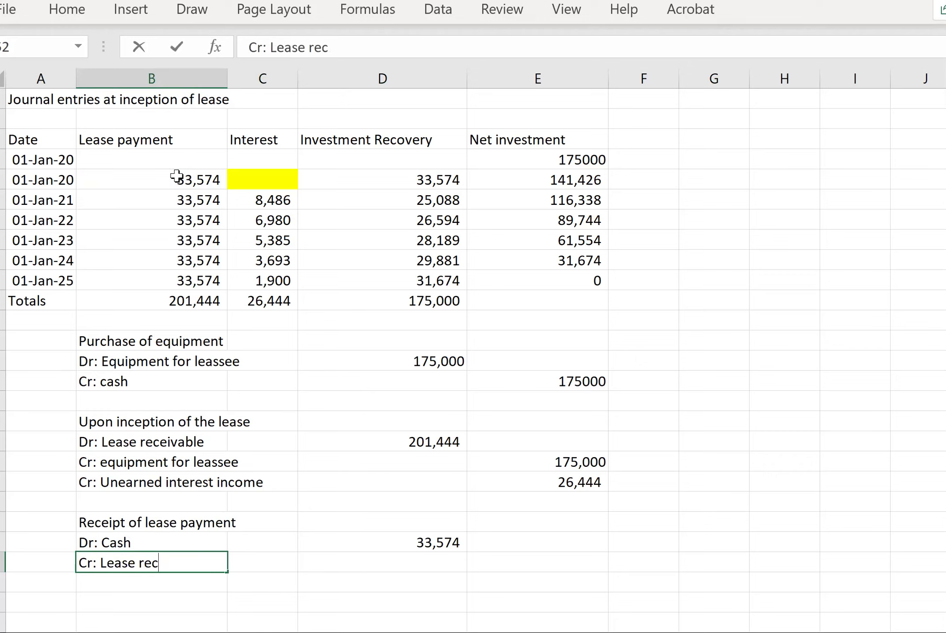
{"action": "key", "text": "Tab"}
{"action": "key", "text": "Tab"}
{"action": "key", "text": "Tab"}
{"action": "type", "text": "-"}
{"action": "key", "text": "BackSpace"}
{"action": "type", "text": "="}
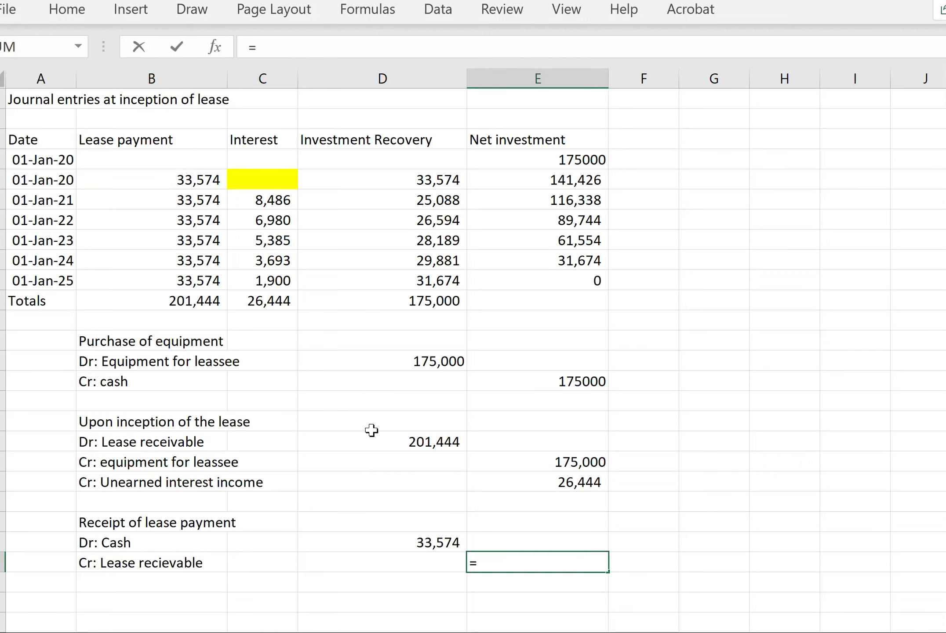
{"action": "left_click", "coordinate": [435, 545]}
{"action": "key", "text": "Return"}
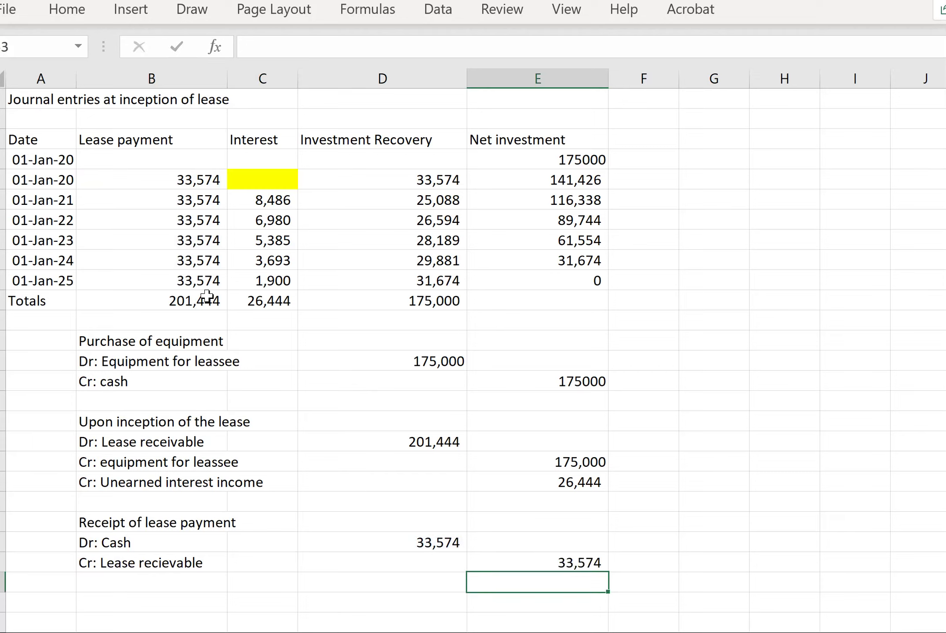
Read the Part 2 scenario in the problem text, and select A65 below the lease payment receipt entry.
{"action": "left_click", "coordinate": [50, 186]}
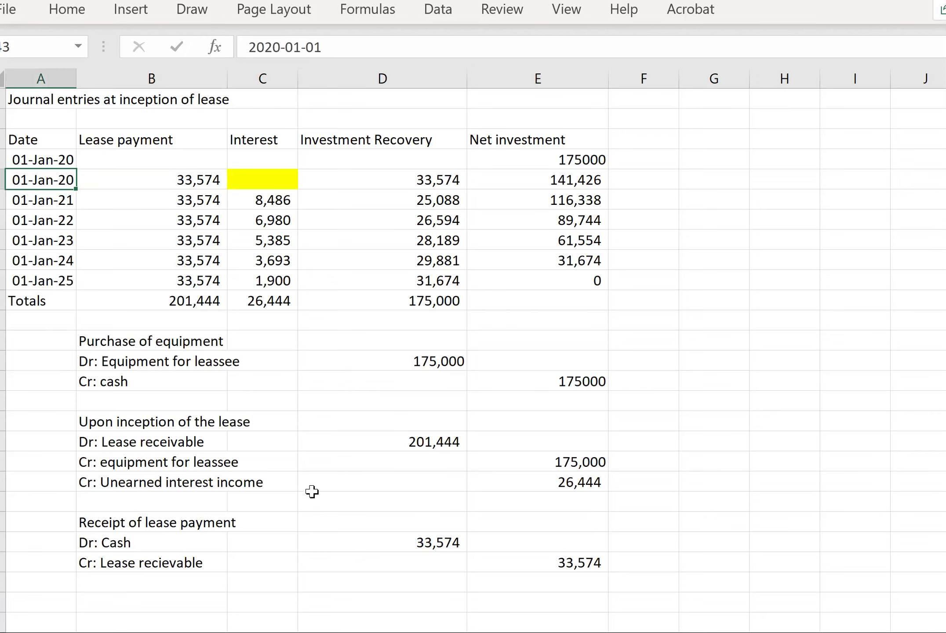
{"action": "scroll", "coordinate": [312, 492], "scroll_direction": "up", "scroll_amount": 1}
{"action": "scroll", "coordinate": [319, 481], "scroll_direction": "up", "scroll_amount": 6}
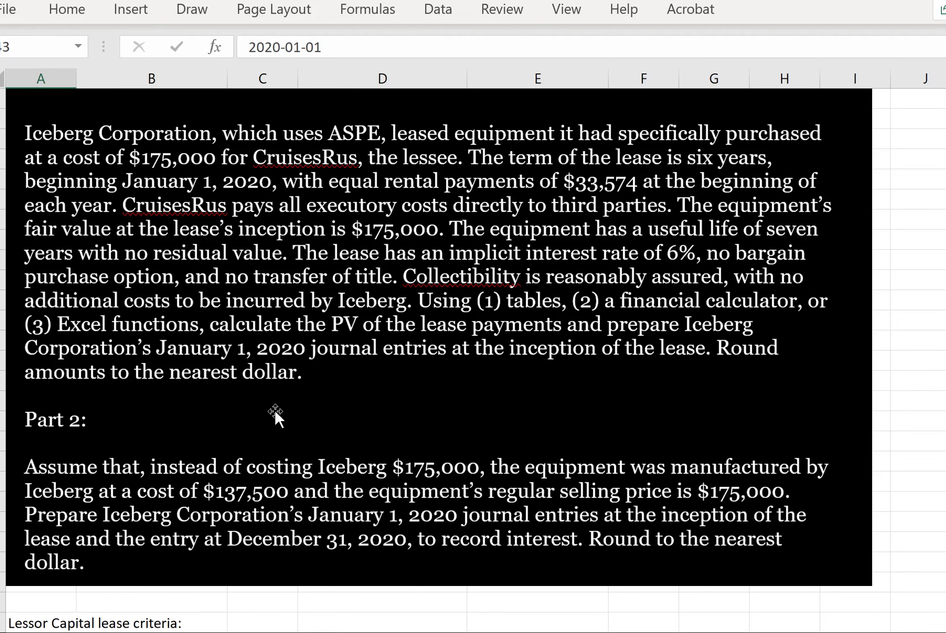
{"action": "scroll", "coordinate": [275, 409], "scroll_direction": "down", "scroll_amount": 2}
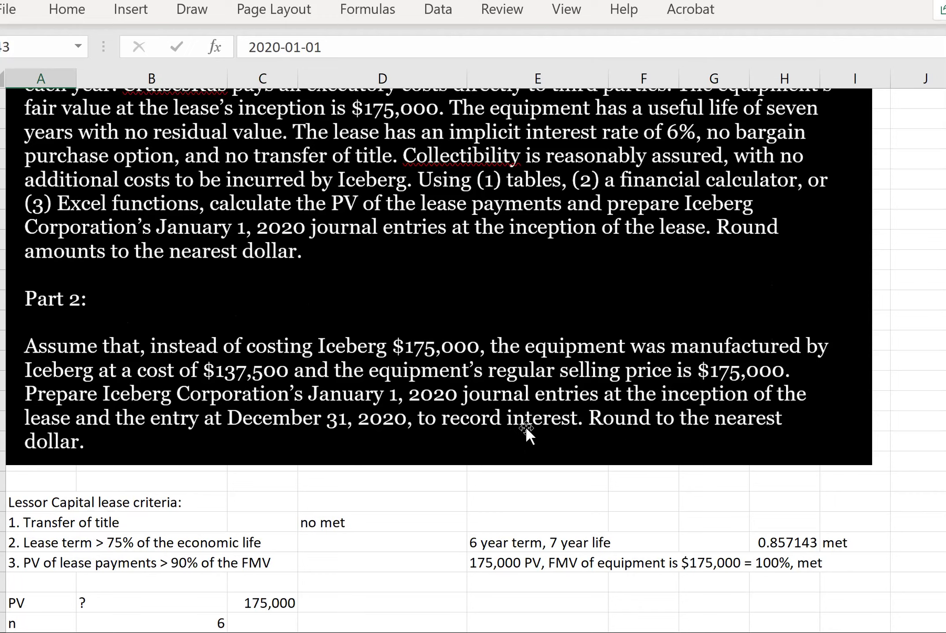
{"action": "scroll", "coordinate": [507, 424], "scroll_direction": "down", "scroll_amount": 10}
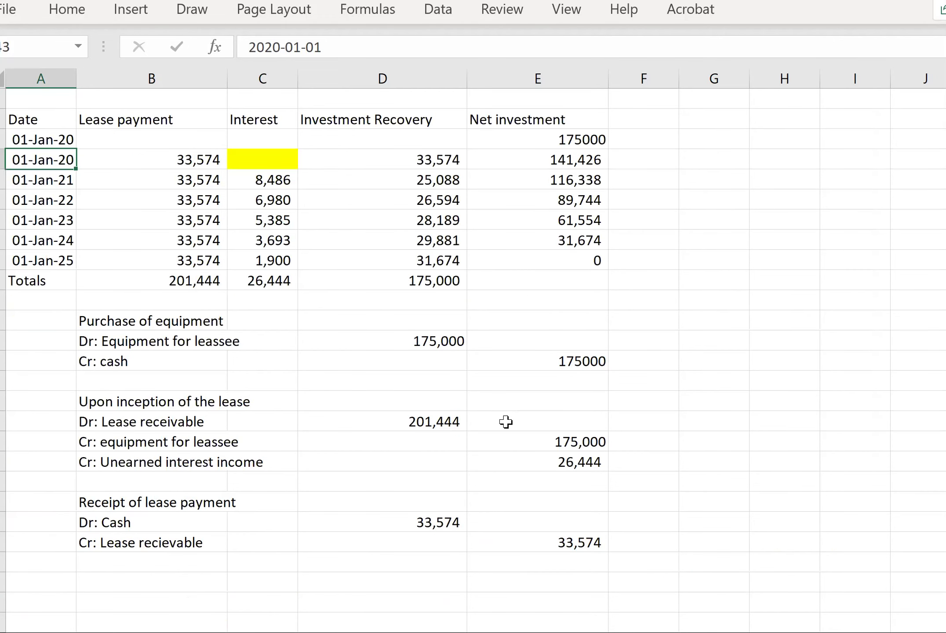
{"action": "scroll", "coordinate": [501, 424], "scroll_direction": "down", "scroll_amount": 2}
{"action": "left_click", "coordinate": [66, 483]}
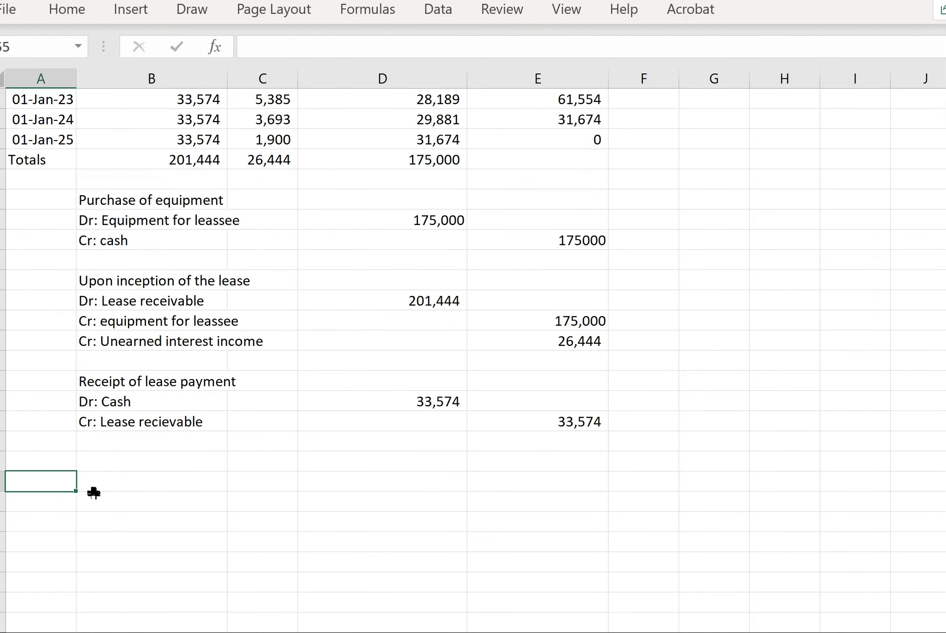
Enter the heading "Assuming that this is a Sales Type lease" in A65.
{"action": "type", "text": "Assu"}
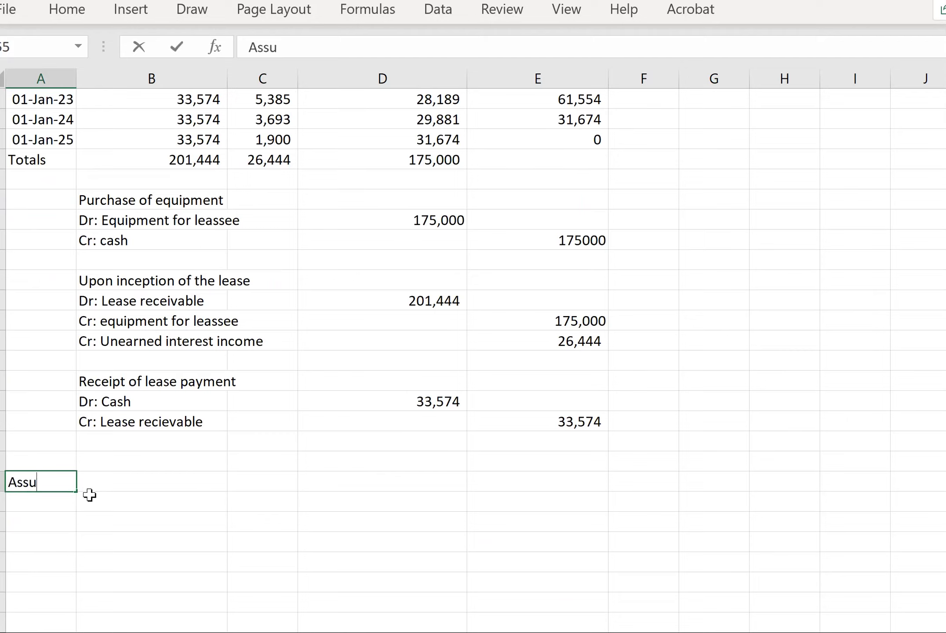
{"action": "type", "text": "ming that"}
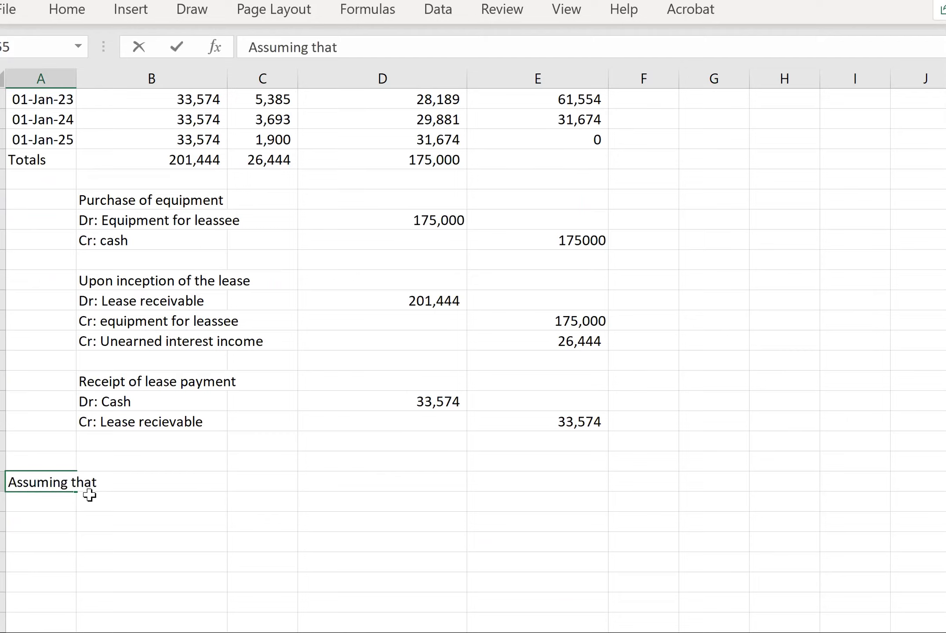
{"action": "type", "text": " this"}
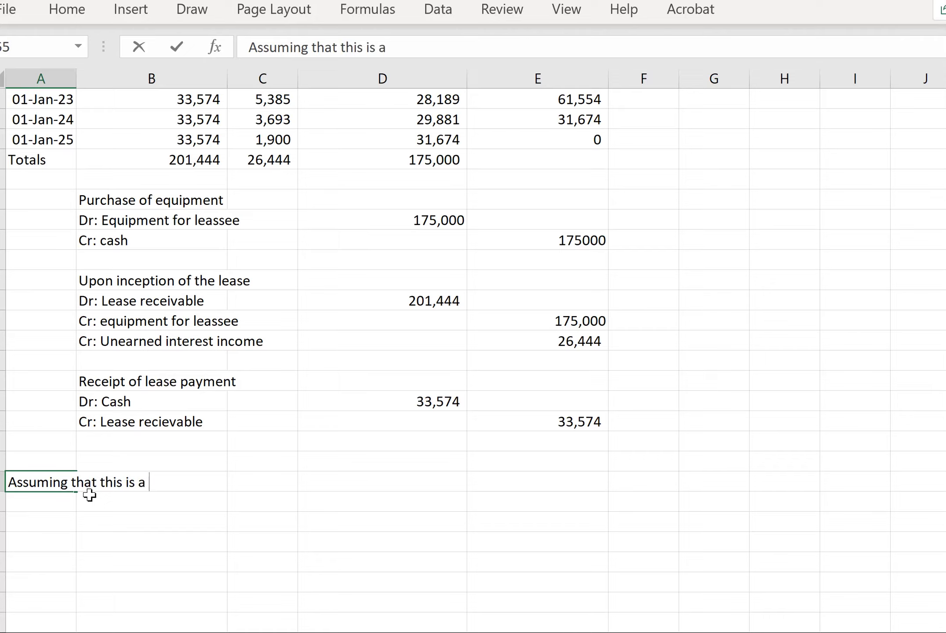
{"action": "type", "text": "is a Sales Type lease"}
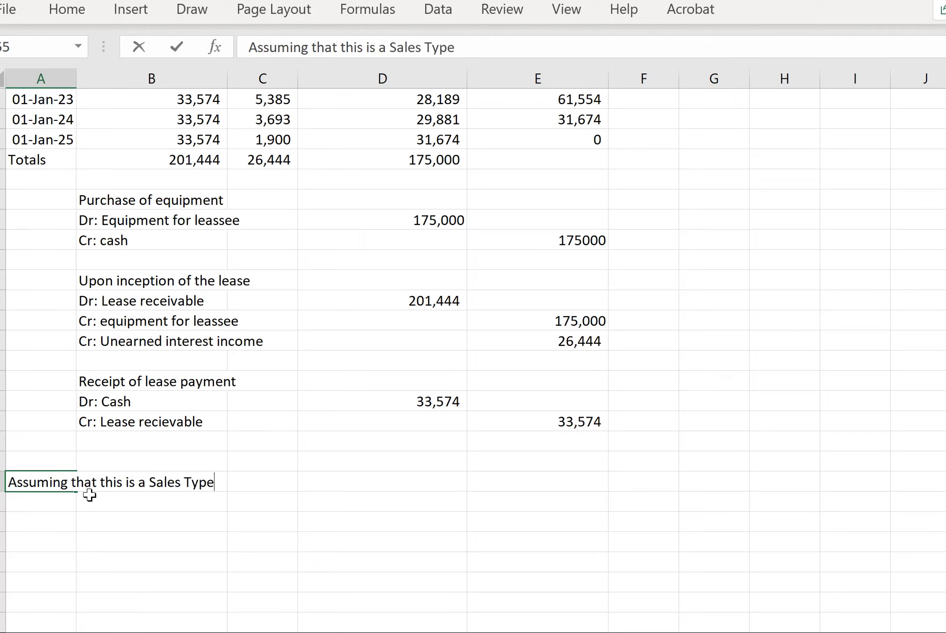
{"action": "key", "text": "Return"}
{"action": "key", "text": "Return"}
{"action": "key", "text": "Up"}
{"action": "key", "text": "Down"}
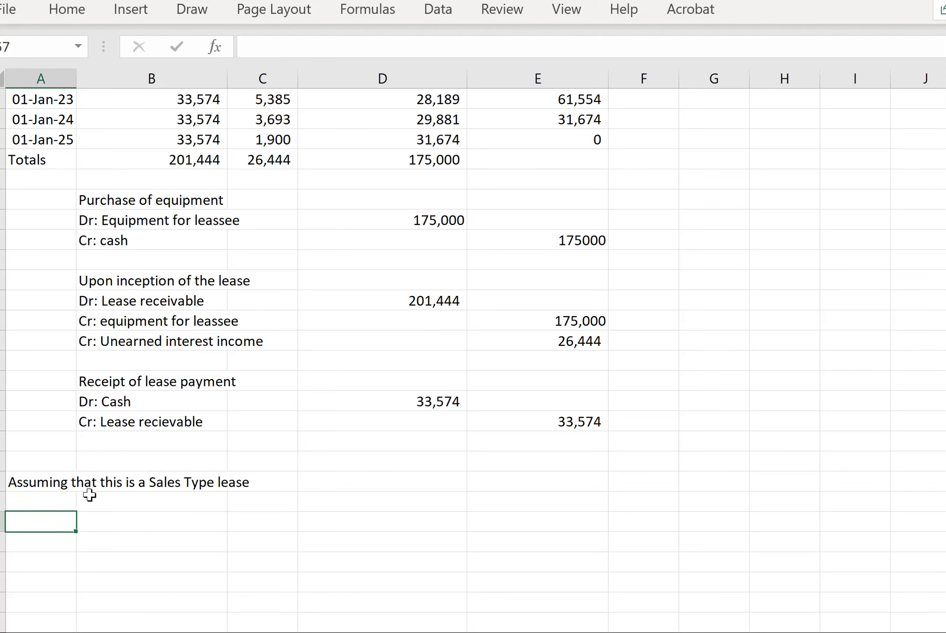
Check the lessor capital lease criteria and add the note "Lessors cost does not equal the FMV Of the equipment" in B66.
{"action": "key", "text": "Right"}
{"action": "scroll", "coordinate": [561, 371], "scroll_direction": "up", "scroll_amount": 8}
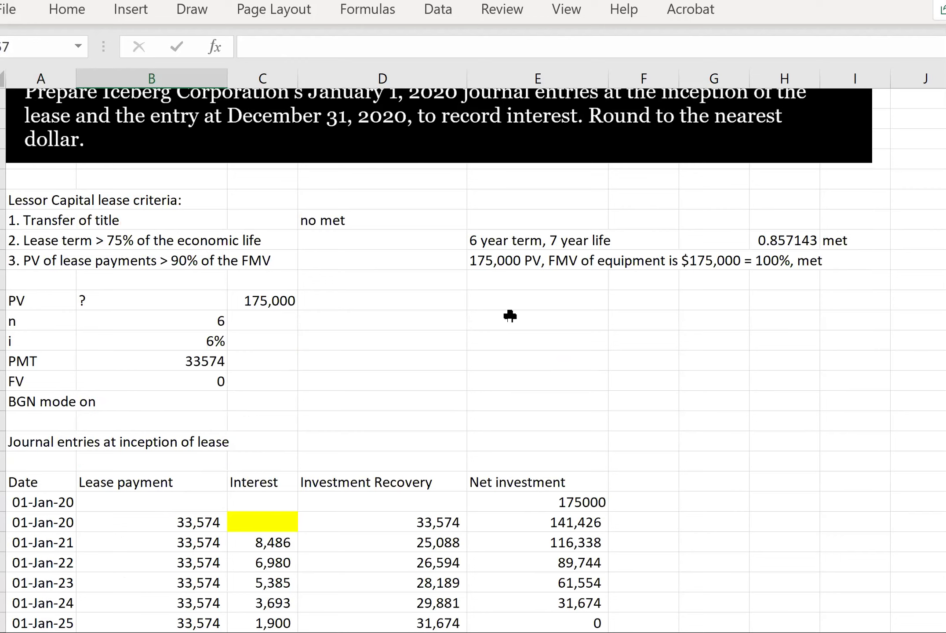
{"action": "left_click_drag", "start_coordinate": [74, 201], "coordinate": [353, 261]}
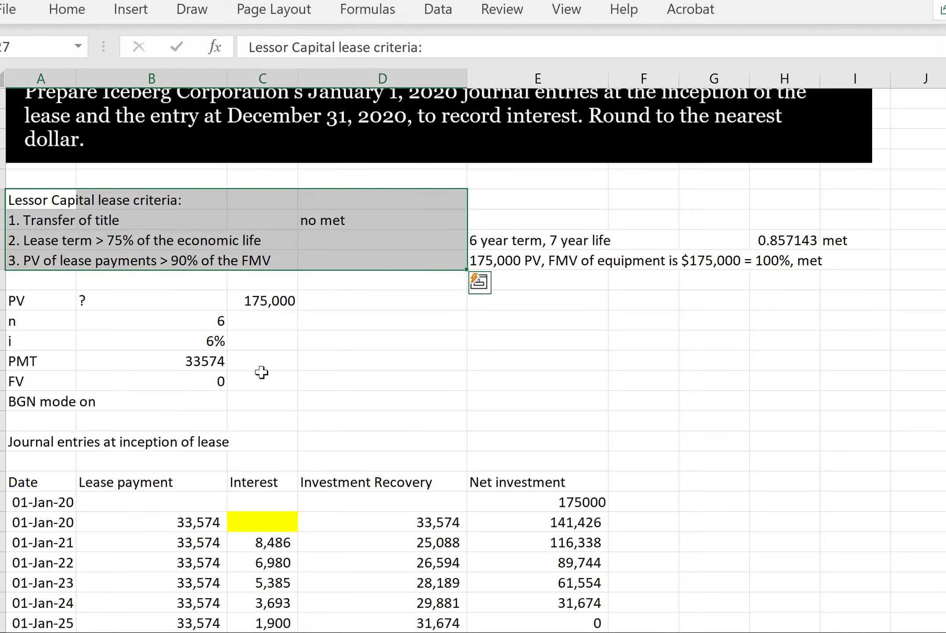
{"action": "scroll", "coordinate": [259, 370], "scroll_direction": "down", "scroll_amount": 6}
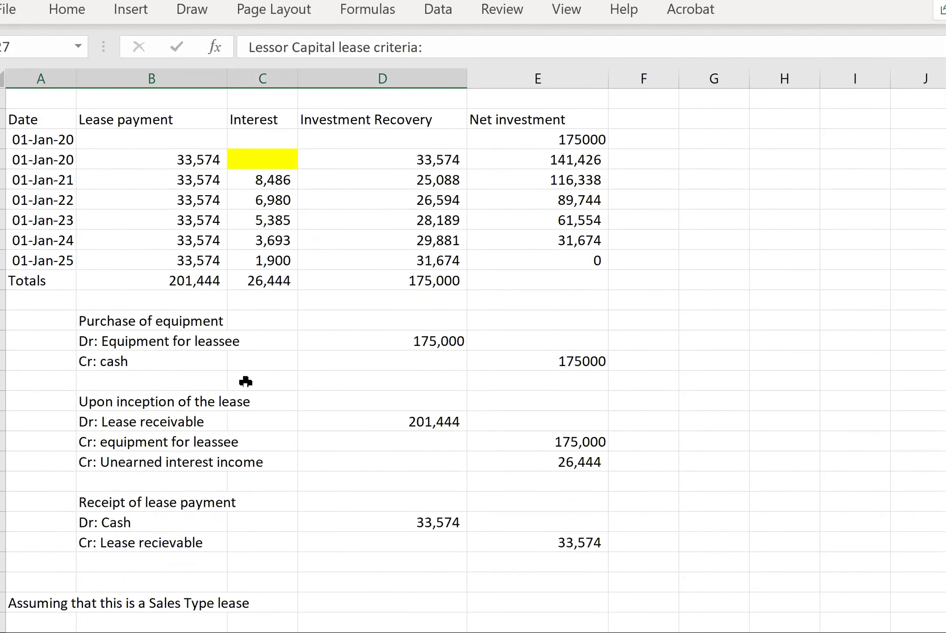
{"action": "scroll", "coordinate": [246, 382], "scroll_direction": "down", "scroll_amount": 2}
{"action": "left_click", "coordinate": [89, 501]}
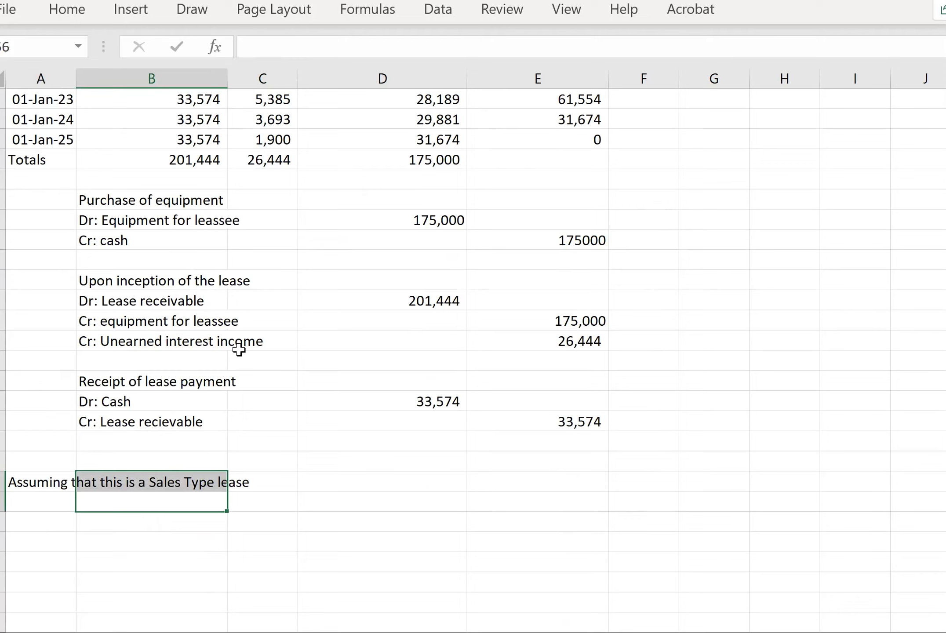
{"action": "type", "text": "Les"}
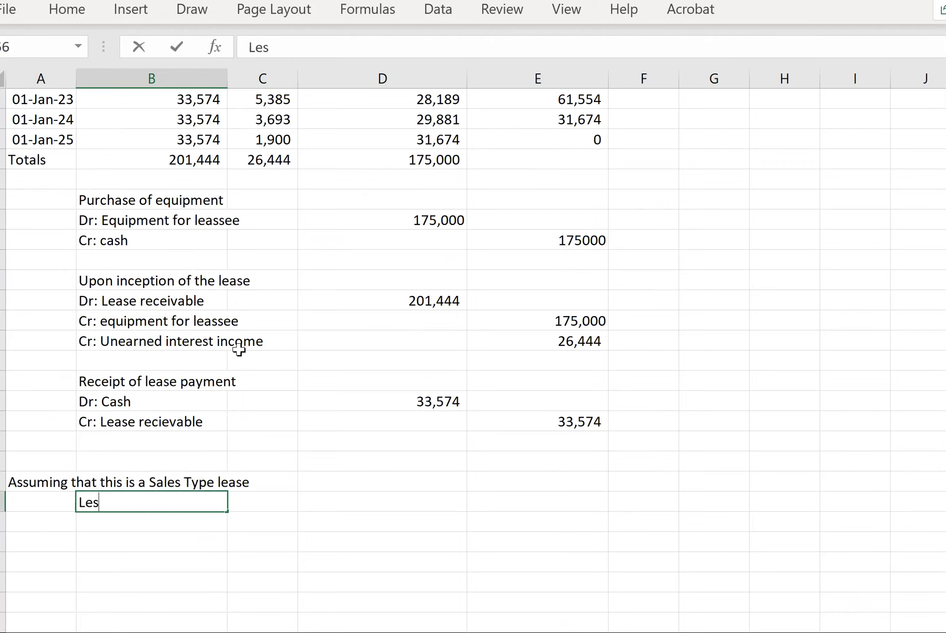
{"action": "type", "text": "sors cost"}
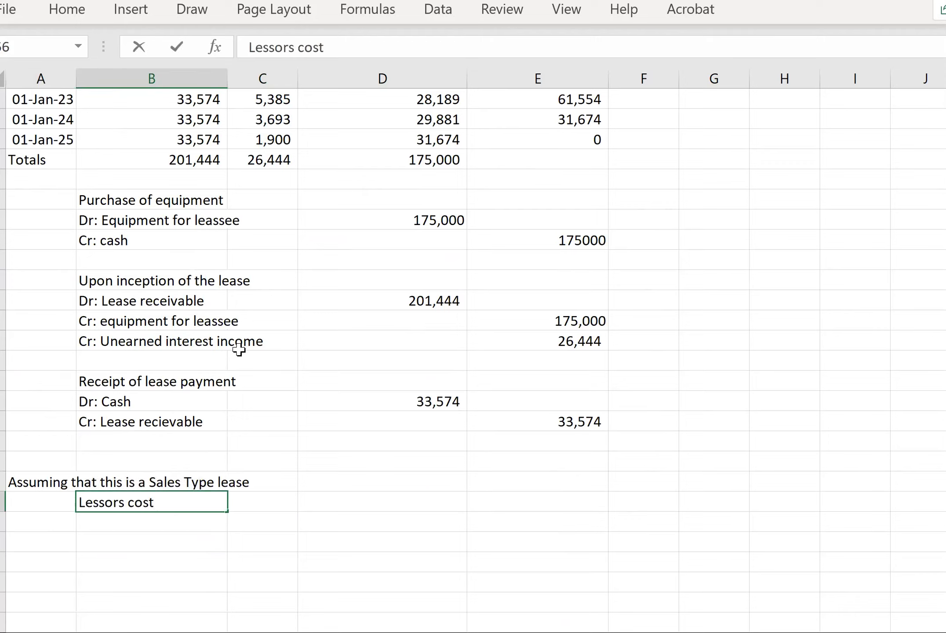
{"action": "type", "text": " does nt"}
{"action": "key", "text": "Left"}
{"action": "type", "text": "equial"}
{"action": "key", "text": "BackSpace"}
{"action": "key", "text": "BackSpace"}
{"action": "key", "text": "BackSpace"}
{"action": "type", "text": "al the FMV"}
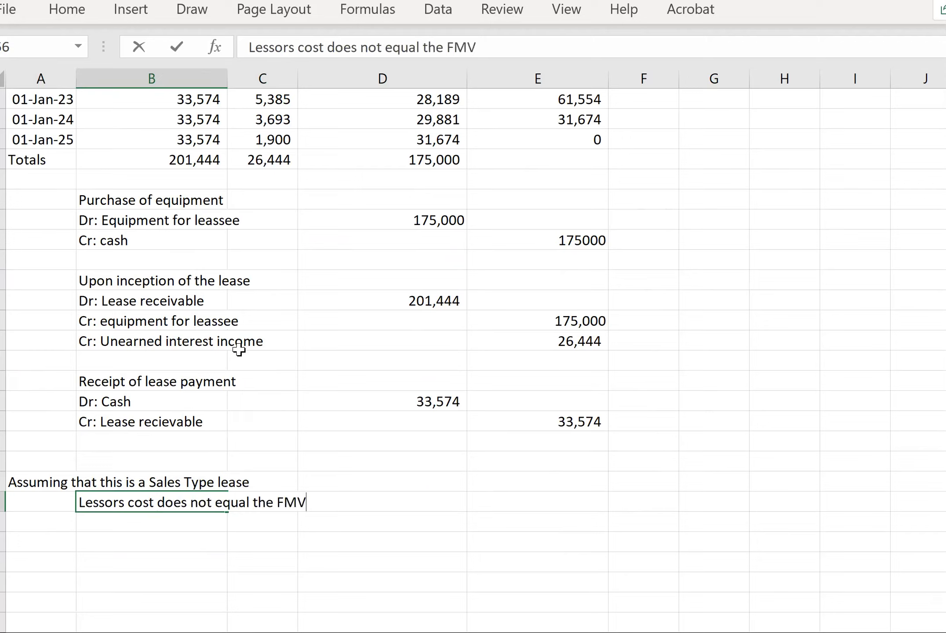
{"action": "type", "text": " Of the quipem"}
{"action": "key", "text": "BackSpace"}
{"action": "key", "text": "BackSpace"}
{"action": "key", "text": "BackSpace"}
{"action": "key", "text": "BackSpace"}
{"action": "type", "text": "equipment"}
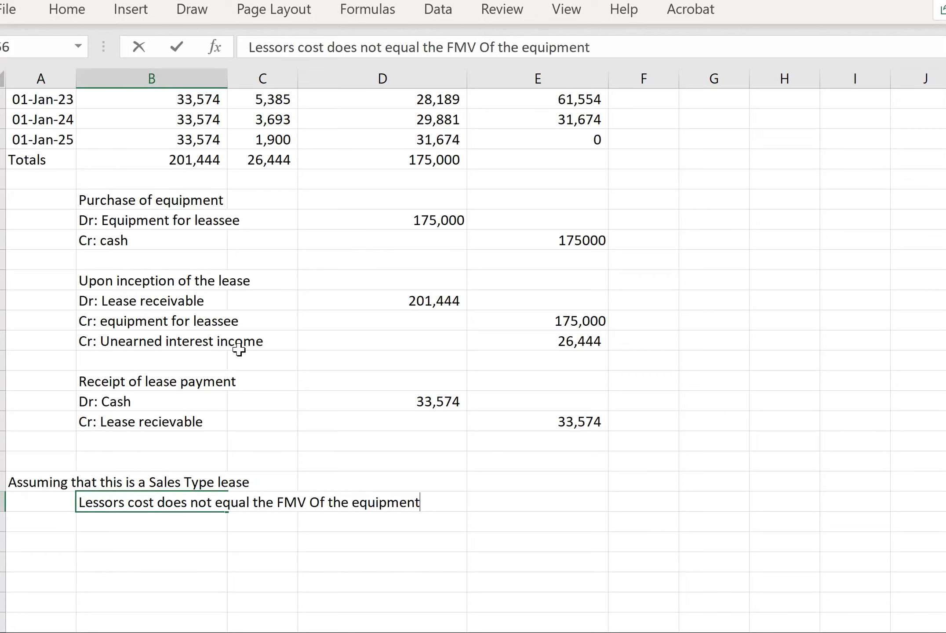
{"action": "key", "text": "Return"}
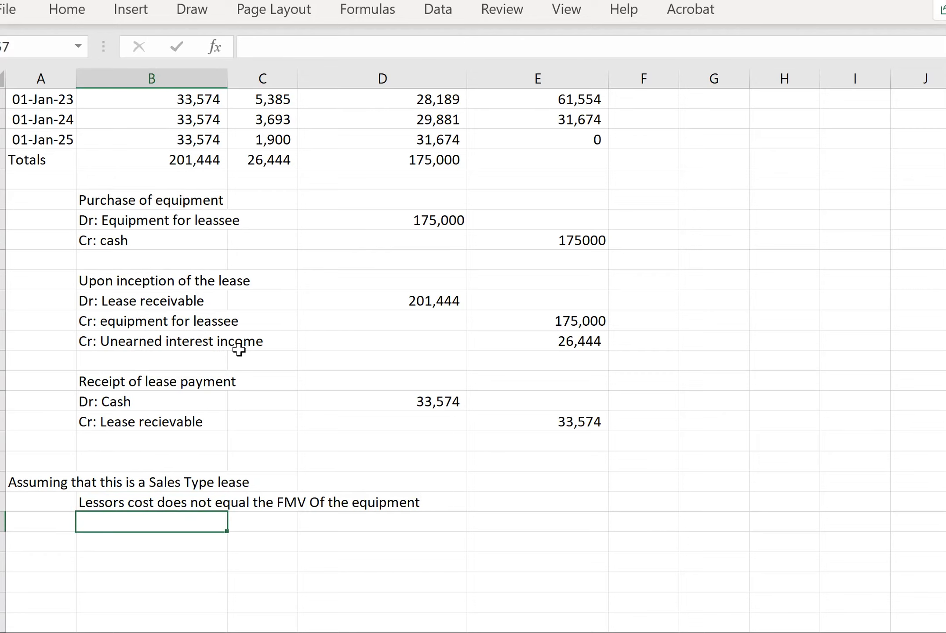
Review the amortization table and purchase entry, and add the heading "Upon inception of the lease" in B68, leaving a blank row below the note.
{"action": "scroll", "coordinate": [72, 186], "scroll_direction": "up", "scroll_amount": 4}
{"action": "left_click_drag", "start_coordinate": [35, 237], "coordinate": [607, 404]}
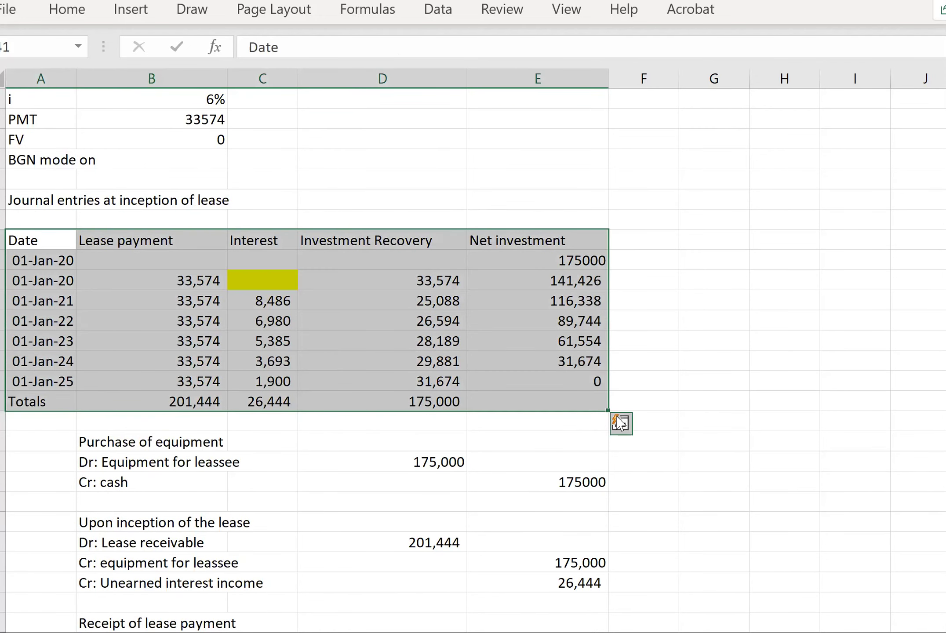
{"action": "scroll", "coordinate": [258, 529], "scroll_direction": "down", "scroll_amount": 3}
{"action": "scroll", "coordinate": [258, 530], "scroll_direction": "down", "scroll_amount": 2}
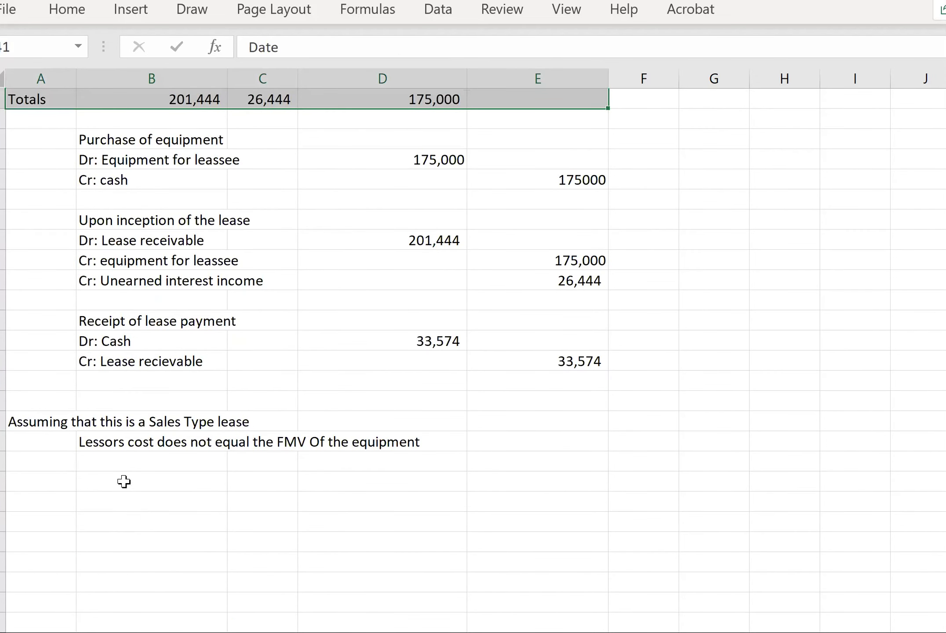
{"action": "left_click", "coordinate": [127, 481]}
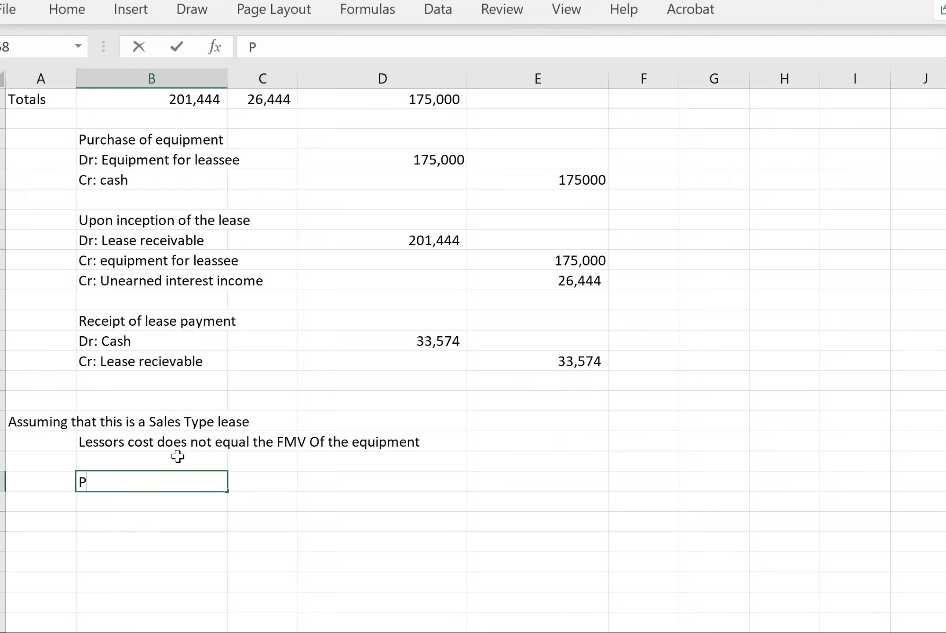
{"action": "left_click_drag", "start_coordinate": [115, 132], "coordinate": [549, 193]}
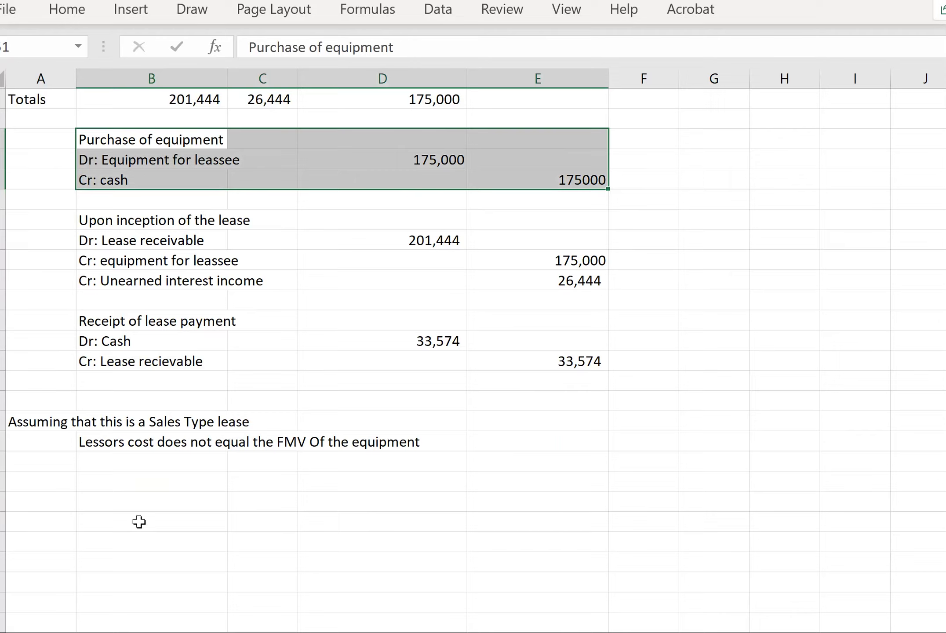
{"action": "left_click", "coordinate": [160, 482]}
{"action": "type", "text": "Upon inception fo the l"}
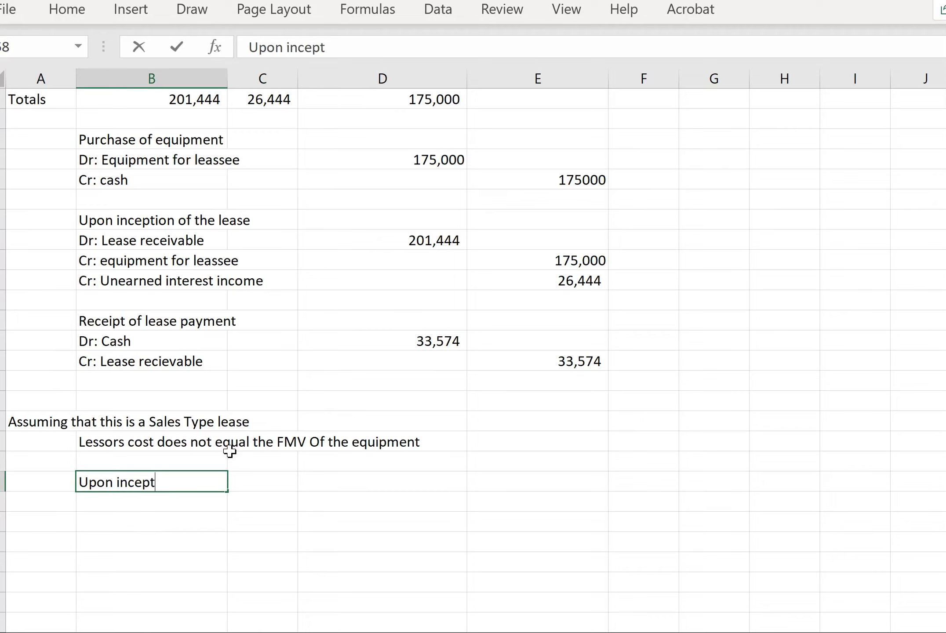
{"action": "key", "text": "BackSpace"}
{"action": "key", "text": "BackSpace"}
{"action": "key", "text": "BackSpace"}
{"action": "key", "text": "BackSpace"}
{"action": "type", "text": "of the lease"}
{"action": "key", "text": "Return"}
Enter the debit line "Dr: Lease receivable" in B69 and set its amount in D69 to =B49.
{"action": "type", "text": "Dr: Lease receiva"}
{"action": "key", "text": "BackSpace"}
{"action": "type", "text": "vable"}
{"action": "key", "text": "Tab"}
{"action": "key", "text": "Tab"}
{"action": "type", "text": "="}
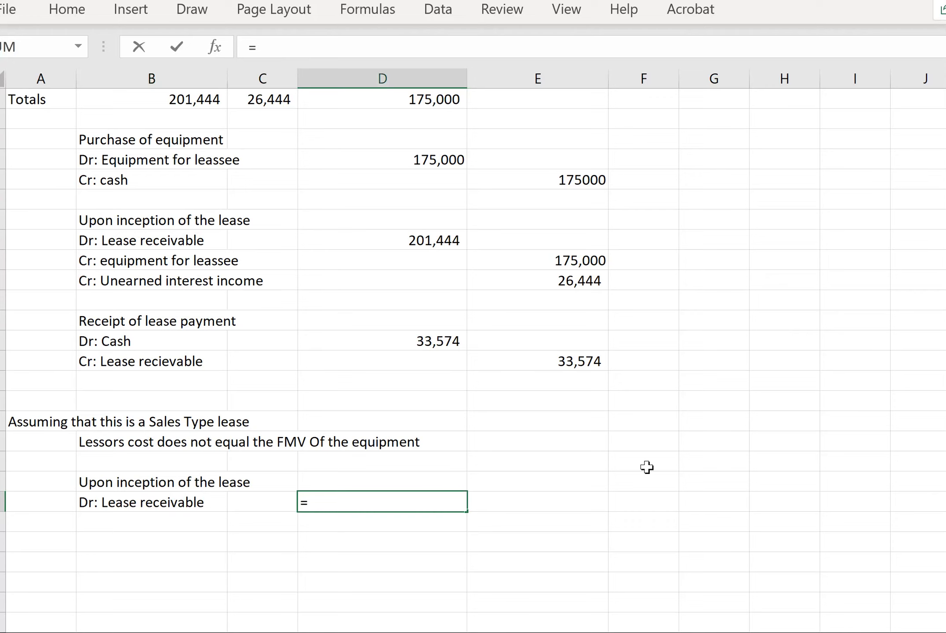
{"action": "scroll", "coordinate": [416, 340], "scroll_direction": "up", "scroll_amount": 4}
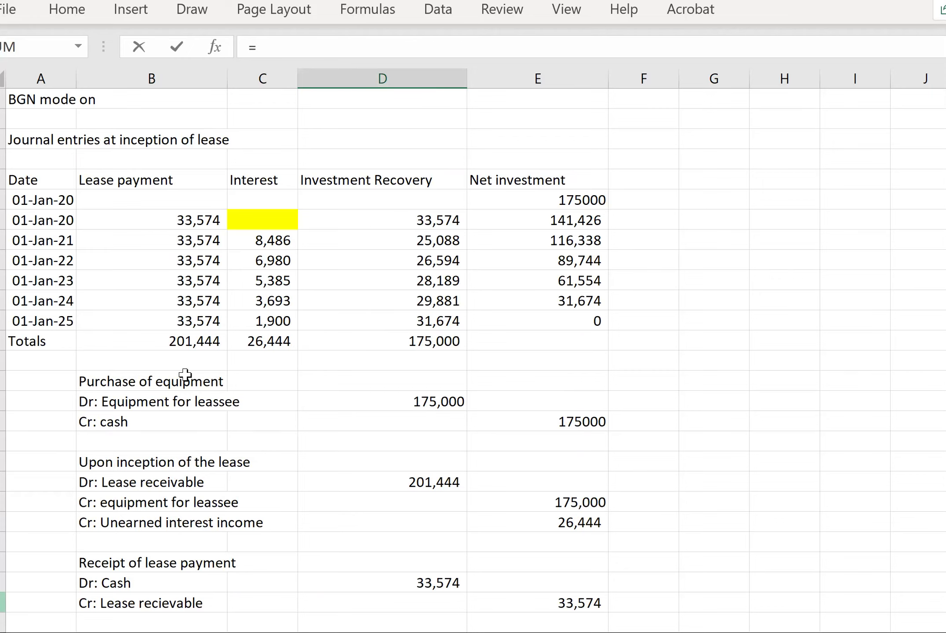
{"action": "left_click", "coordinate": [197, 336]}
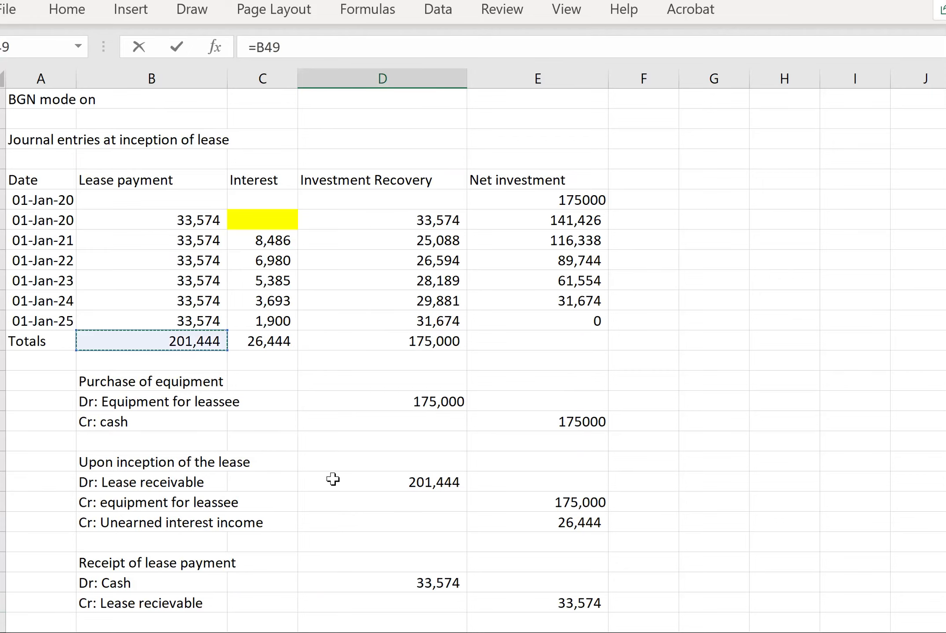
{"action": "key", "text": "Return"}
Enter the credit line "Cr Sales revenue" in B70 and set its amount in E70 to 175,000.
{"action": "key", "text": "Down"}
{"action": "key", "text": "Down"}
{"action": "key", "text": "Left"}
{"action": "key", "text": "Left"}
{"action": "key", "text": "Up"}
{"action": "key", "text": "Up"}
{"action": "key", "text": "Up"}
{"action": "key", "text": "Down"}
{"action": "type", "text": "Cr Sales revenue"}
{"action": "key", "text": "Tab"}
{"action": "key", "text": "Tab"}
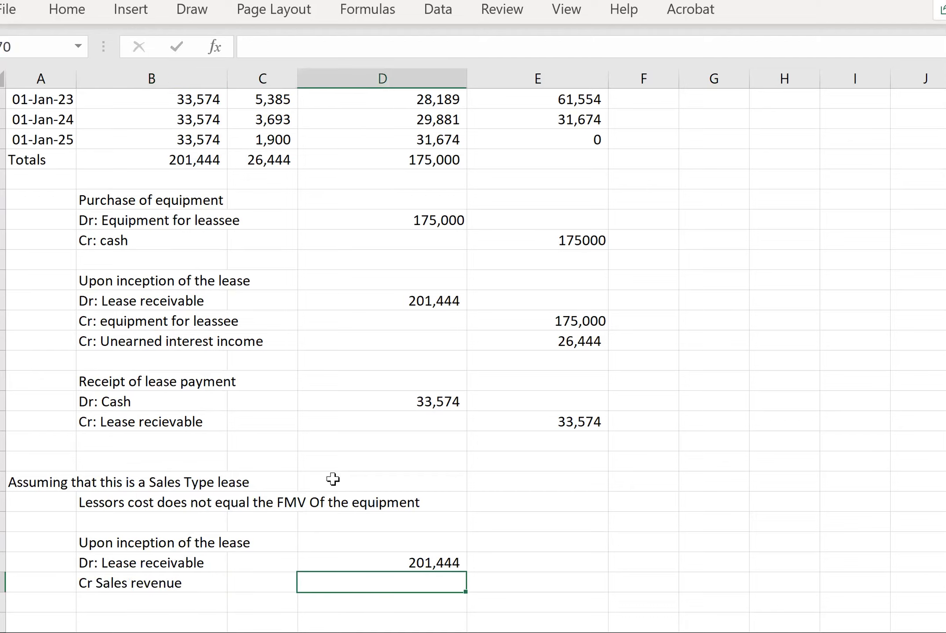
{"action": "key", "text": "Tab"}
{"action": "type", "text": "175"}
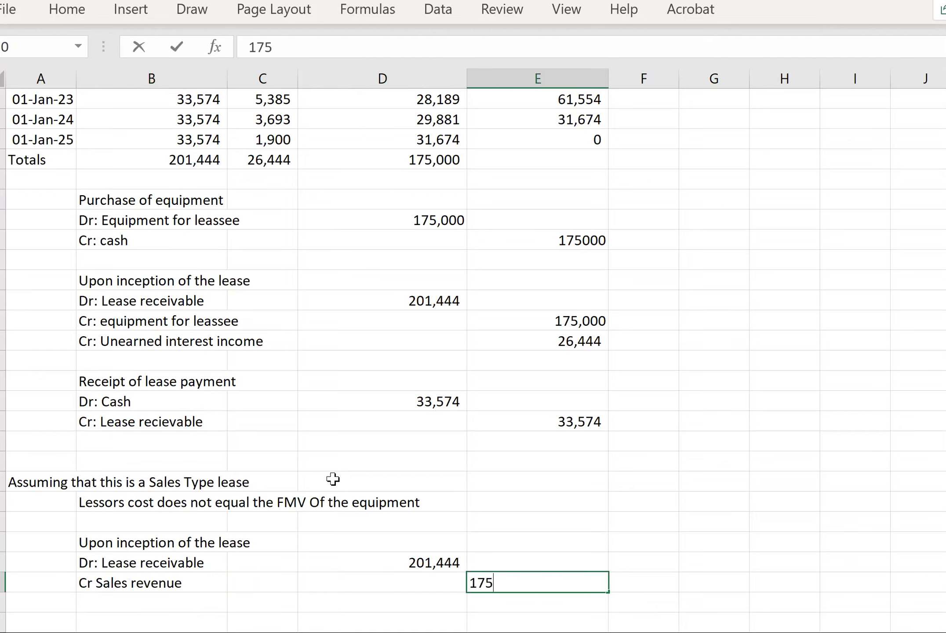
{"action": "type", "text": ",000"}
{"action": "key", "text": "Return"}
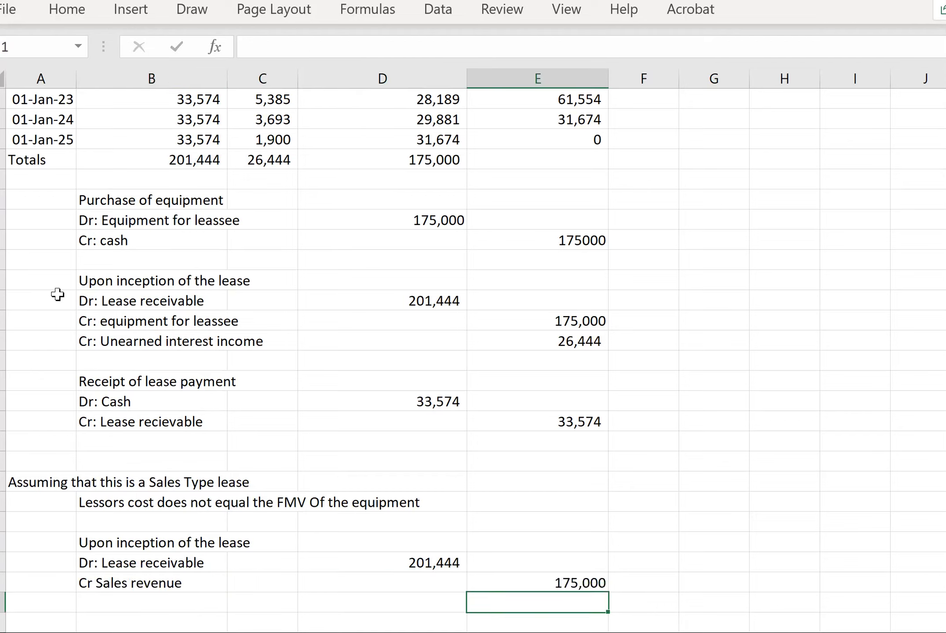
Enter the credit line "Cr: Unearned interest income" in B71 and set its amount in E71 to =C49.
{"action": "left_click_drag", "start_coordinate": [112, 321], "coordinate": [572, 323]}
{"action": "left_click_drag", "start_coordinate": [96, 217], "coordinate": [408, 220]}
{"action": "left_click_drag", "start_coordinate": [194, 583], "coordinate": [548, 579]}
{"action": "left_click", "coordinate": [181, 602]}
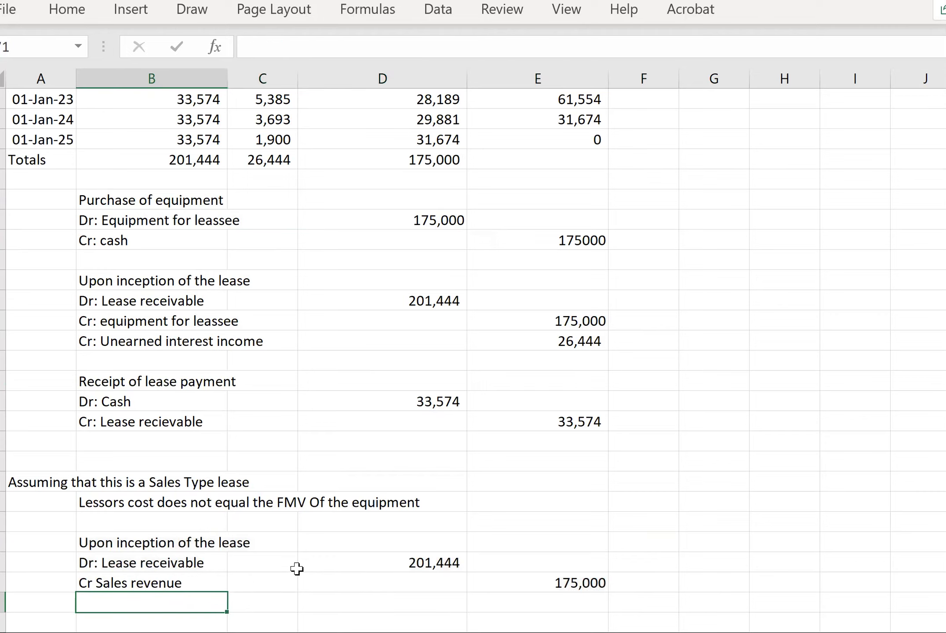
{"action": "type", "text": "Cr: Unearned interes"}
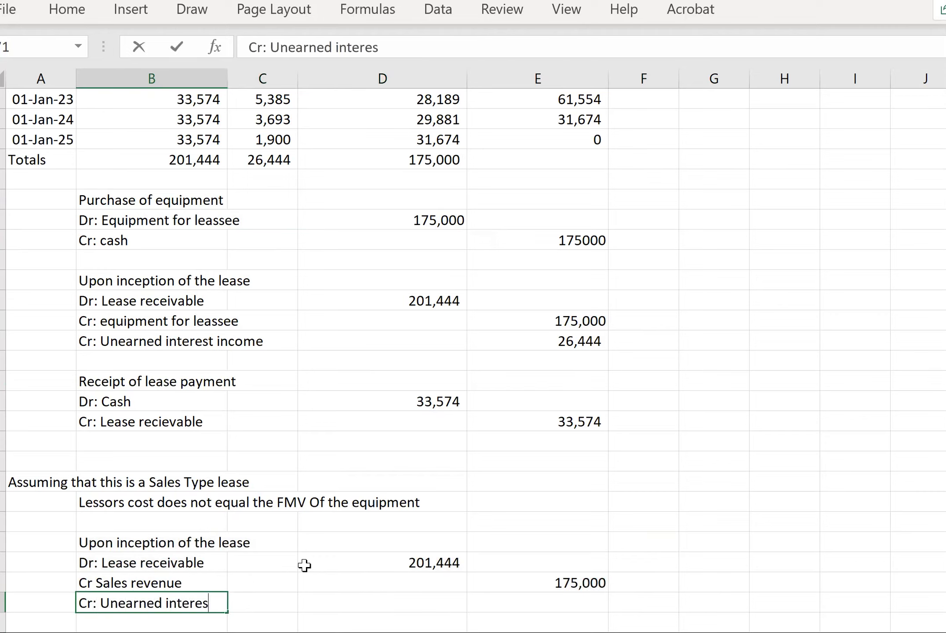
{"action": "type", "text": " it income"}
{"action": "key", "text": "Tab"}
{"action": "key", "text": "Tab"}
{"action": "key", "text": "Tab"}
{"action": "type", "text": "="}
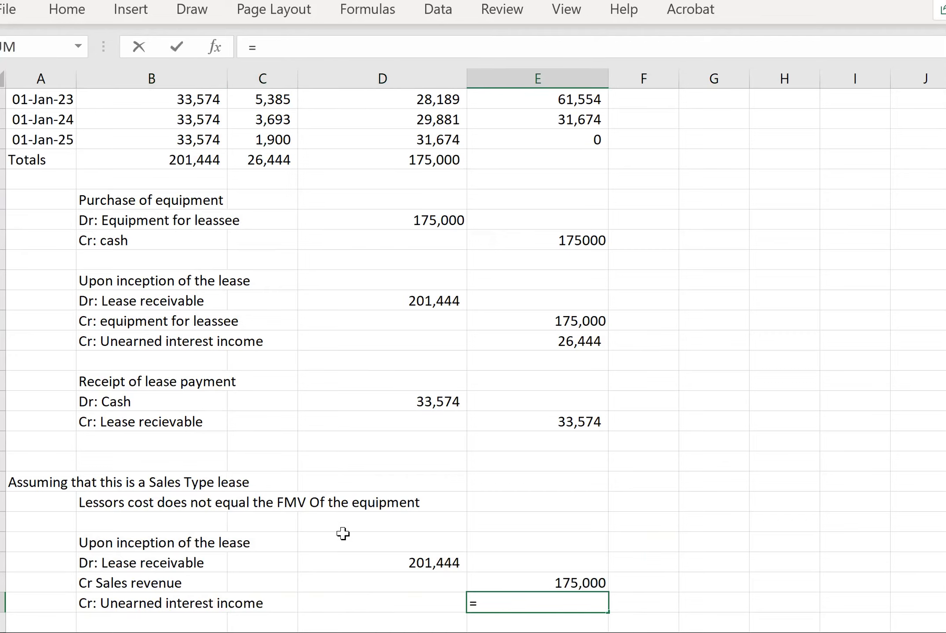
{"action": "scroll", "coordinate": [249, 217], "scroll_direction": "up", "scroll_amount": 3}
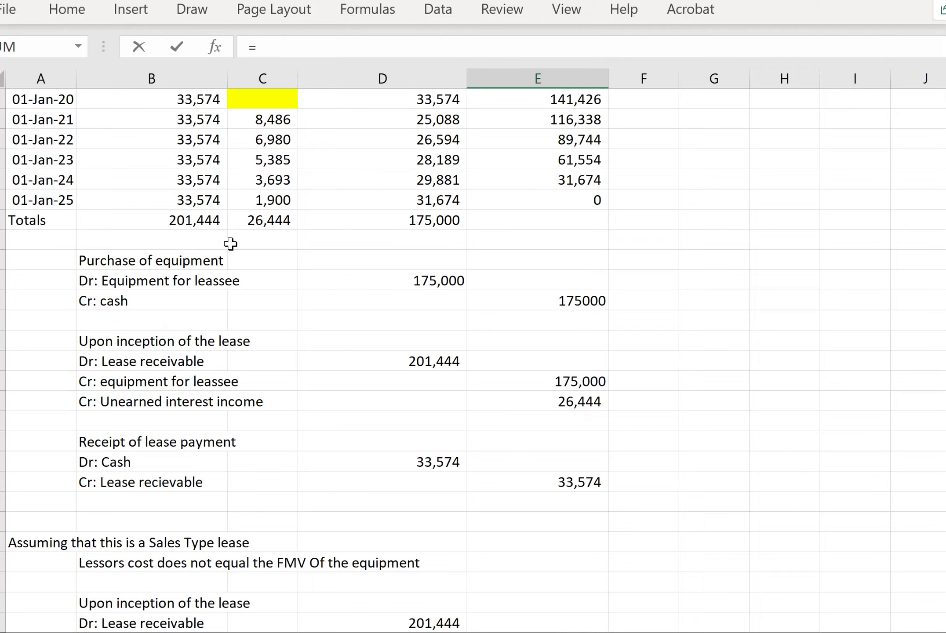
{"action": "left_click", "coordinate": [249, 343]}
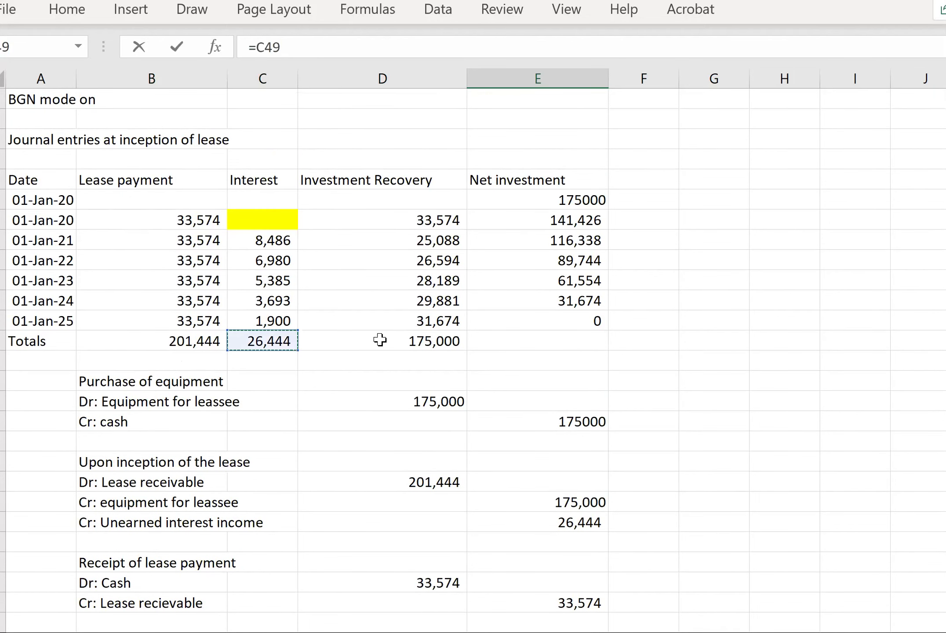
{"action": "key", "text": "Return"}
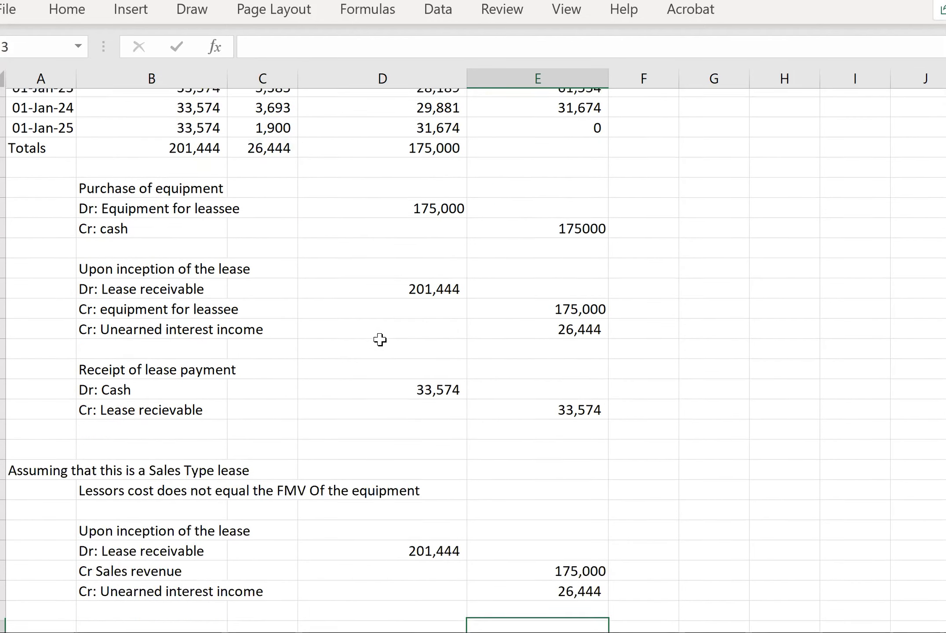
Enter the debit line "Dr: COGS" in B73, leaving a blank row above it, and set its amount in D73 to 137500.
{"action": "key", "text": "Left"}
{"action": "key", "text": "Left"}
{"action": "key", "text": "Left"}
{"action": "key", "text": "Down"}
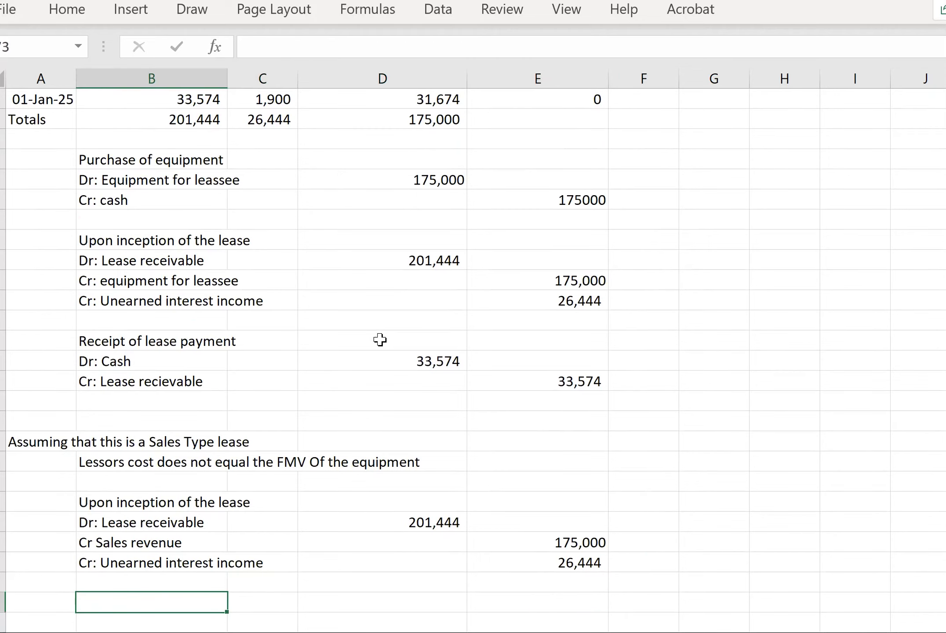
{"action": "type", "text": "Dr: COGS"}
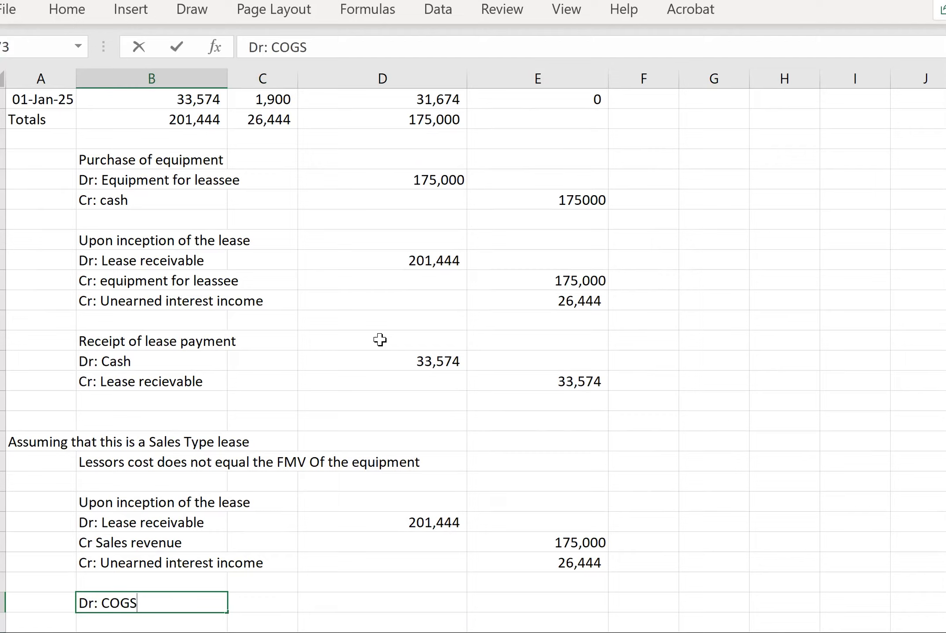
{"action": "key", "text": "Tab"}
{"action": "key", "text": "Tab"}
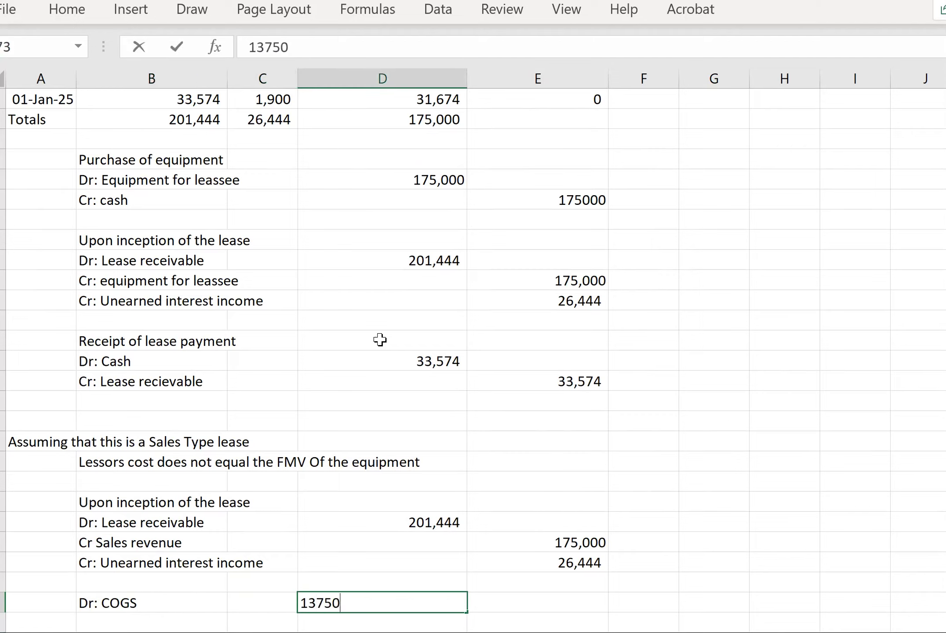
{"action": "type", "text": "0"}
{"action": "key", "text": "Return"}
{"action": "key", "text": "Left"}
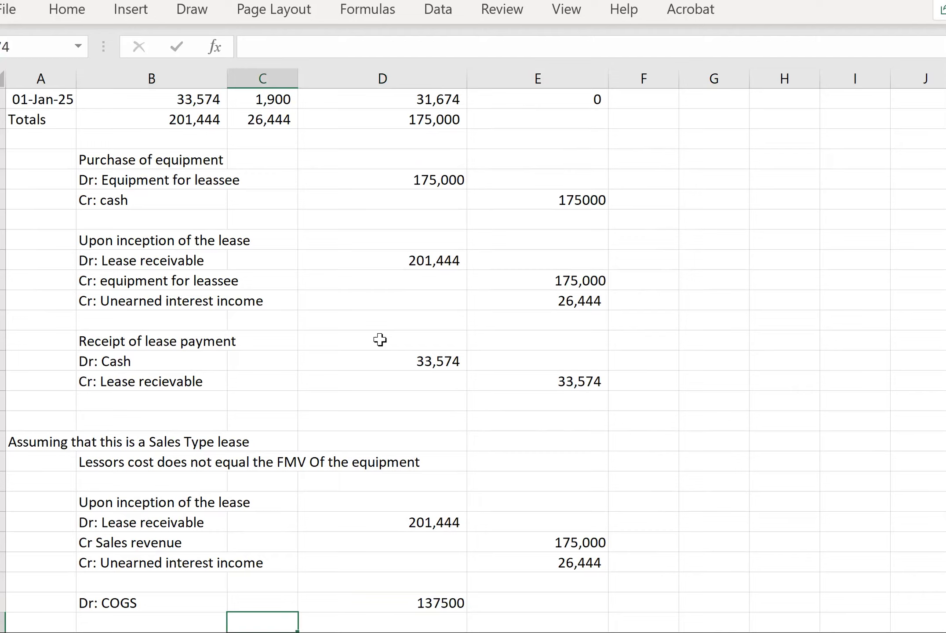
Enter the credit line "Cr: Inventory" in B74 and set its amount in E74 to 137500.
{"action": "key", "text": "Left"}
{"action": "type", "text": "Cr: Invens"}
{"action": "key", "text": "BackSpace"}
{"action": "type", "text": "tory"}
{"action": "key", "text": "Right"}
{"action": "key", "text": "Right"}
{"action": "key", "text": "Right"}
{"action": "type", "text": "37500"}
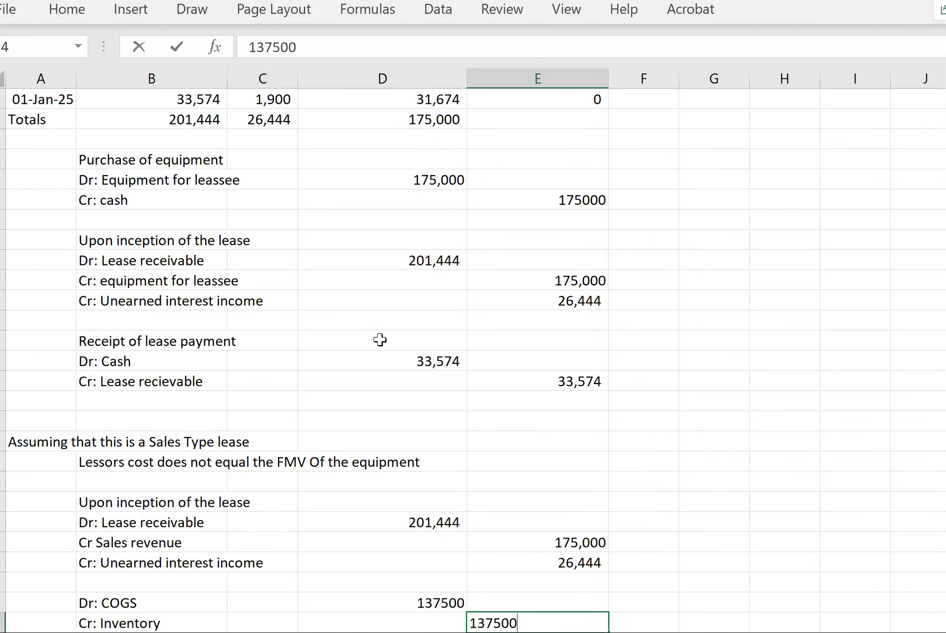
{"action": "key", "text": "Return"}
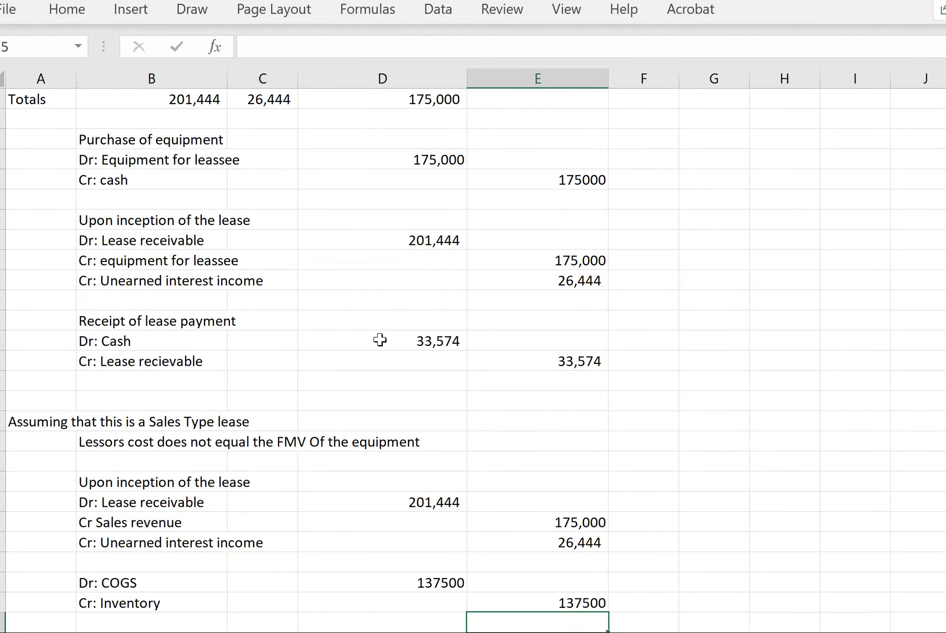
Enter the heading "Receipt of lease payment" in B76, leaving a blank row below the inventory line.
{"action": "key", "text": "Home"}
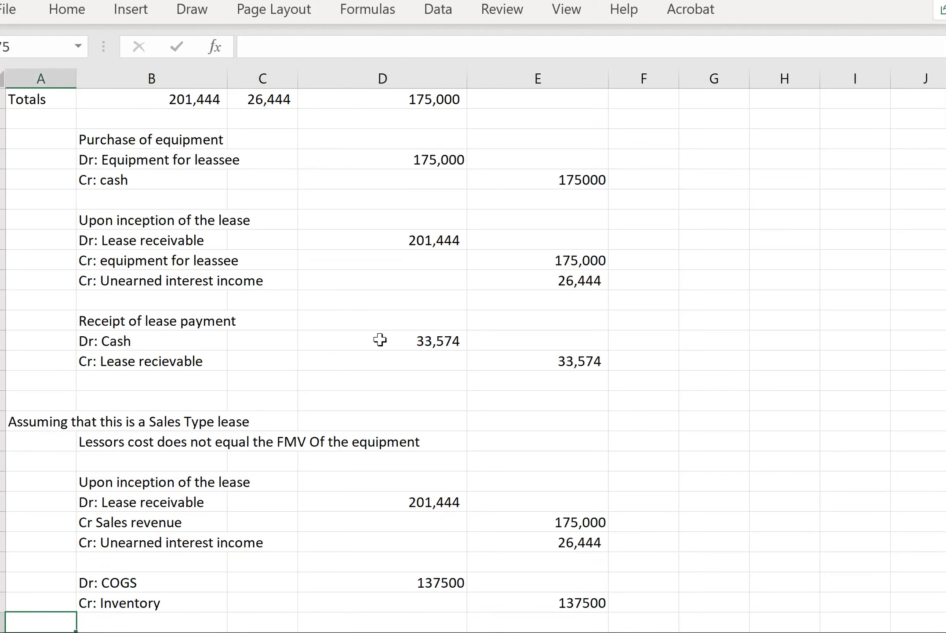
{"action": "key", "text": "Down"}
{"action": "key", "text": "Down"}
{"action": "key", "text": "Up"}
{"action": "key", "text": "Right"}
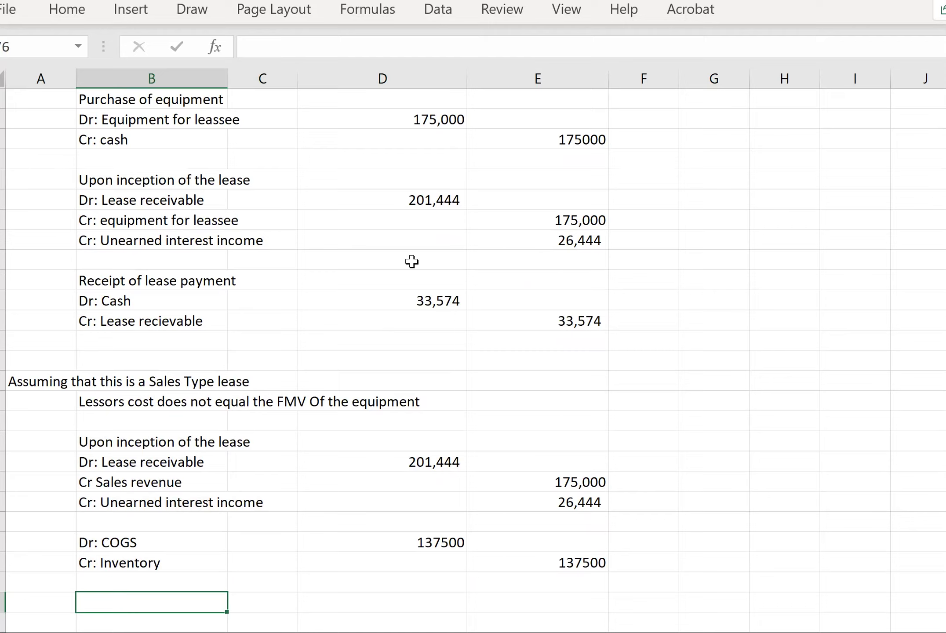
{"action": "type", "text": "Receipt "}
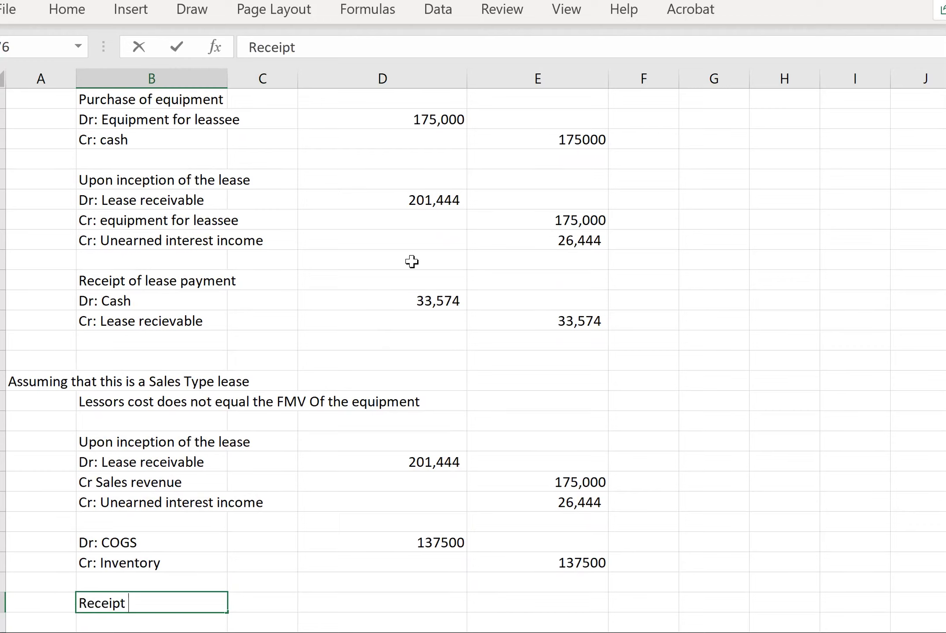
{"action": "type", "text": "of lease payment"}
{"action": "key", "text": "Return"}
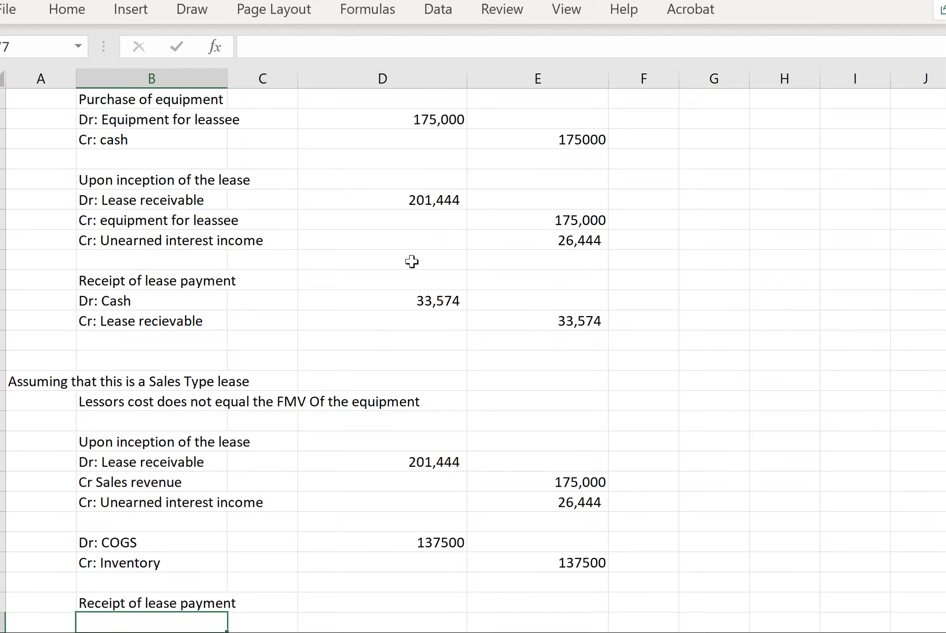
Enter the debit line "Dr: Cash" in B77 and set its amount in D77 to 33574.
{"action": "type", "text": "Dr: Cash"}
{"action": "key", "text": "Tab"}
{"action": "key", "text": "Tab"}
{"action": "type", "text": "33574"}
{"action": "key", "text": "Return"}
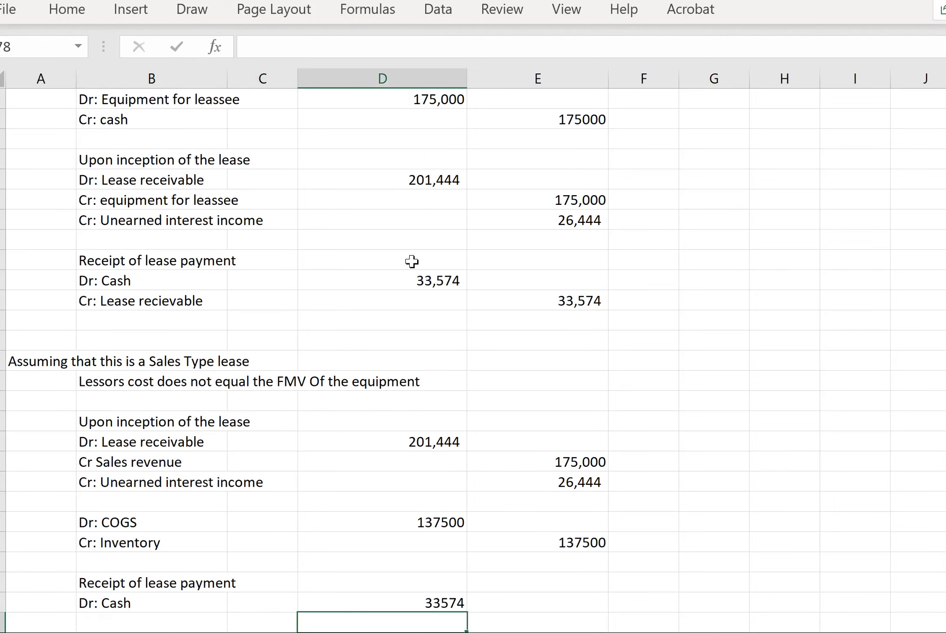
Enter the credit line "Cr: Lease receivabke" in B78 and set its amount in E78 to 33574.
{"action": "type", "text": "Cr: L"}
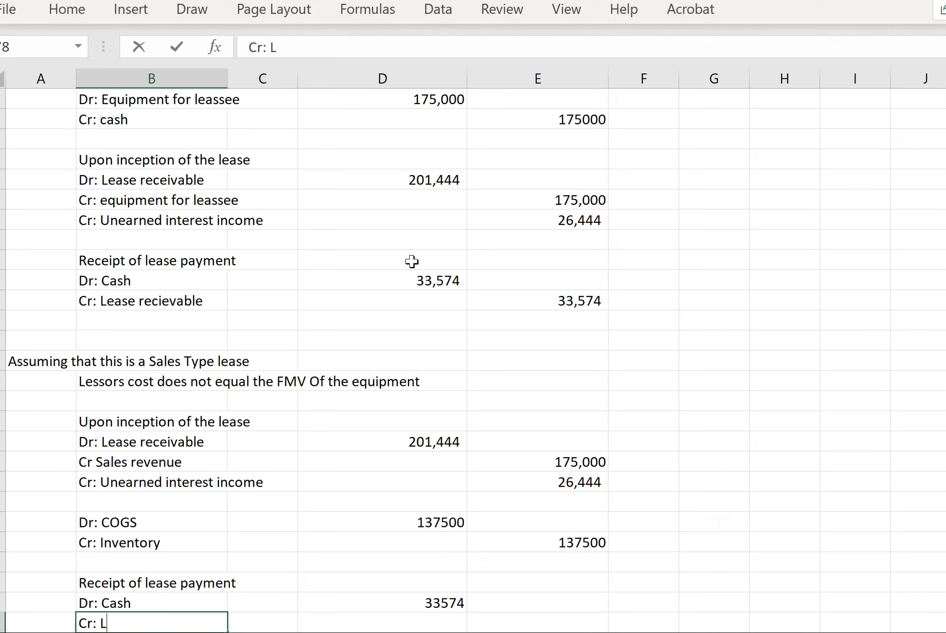
{"action": "type", "text": "easer"}
{"action": "key", "text": "BackSpace"}
{"action": "type", "text": "receiabl"}
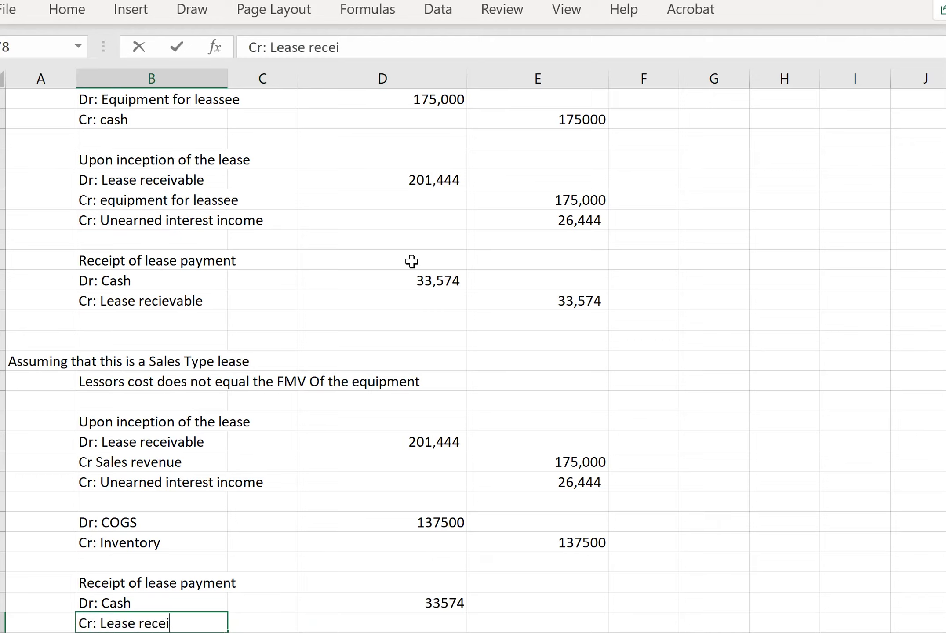
{"action": "key", "text": "BackSpace"}
{"action": "key", "text": "BackSpace"}
{"action": "type", "text": "v"}
{"action": "type", "text": "vabe"}
{"action": "type", "text": "k"}
{"action": "key", "text": "Tab"}
{"action": "key", "text": "Tab"}
{"action": "key", "text": "Tab"}
{"action": "type", "text": "333"}
{"action": "key", "text": "BackSpace"}
{"action": "type", "text": "574"}
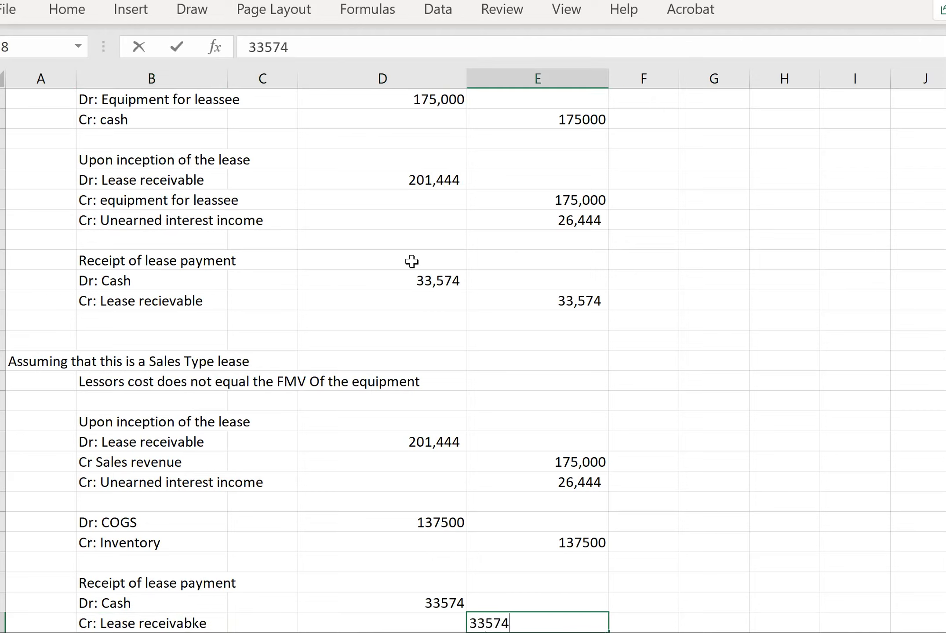
{"action": "key", "text": "Return"}
Enter the heading "Record interest income" in B80, leaving a blank row below the lease payment entry.
{"action": "key", "text": "Down"}
{"action": "key", "text": "Down"}
{"action": "key", "text": "Left"}
{"action": "key", "text": "Left"}
{"action": "key", "text": "Left"}
{"action": "key", "text": "Up"}
{"action": "key", "text": "Up"}
{"action": "key", "text": "Down"}
{"action": "key", "text": "Up"}
{"action": "key", "text": "Down"}
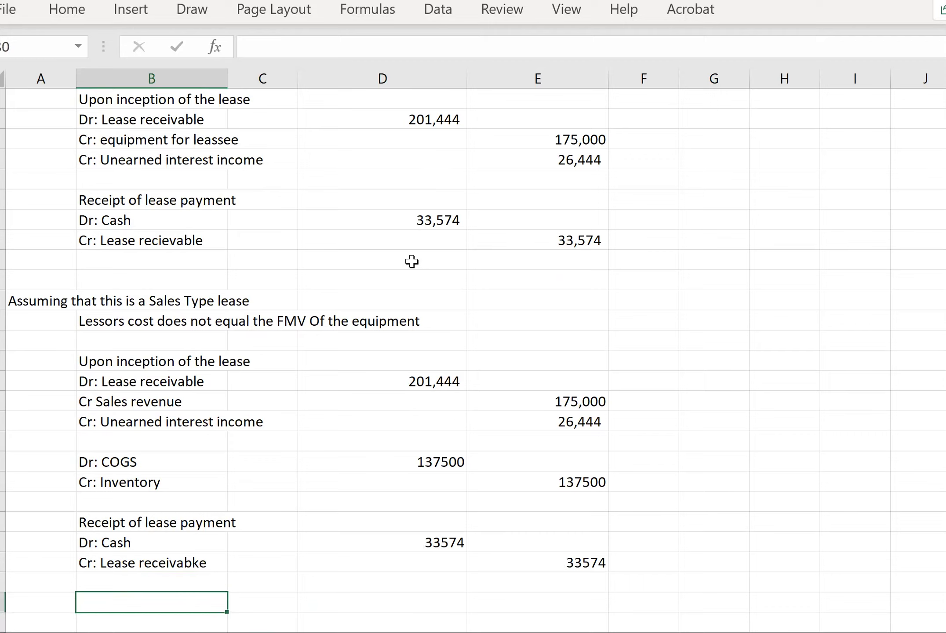
{"action": "type", "text": "Record "}
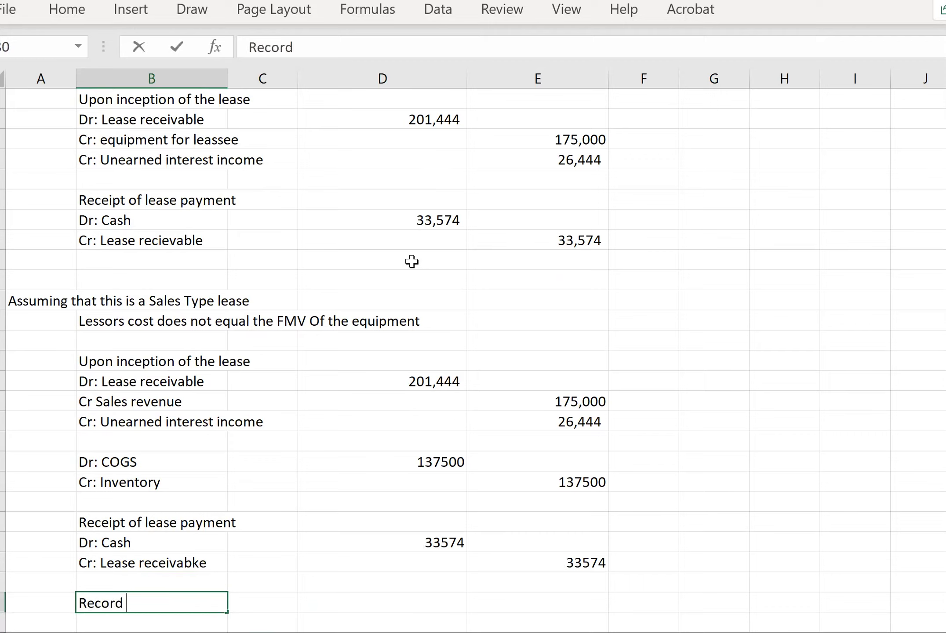
{"action": "type", "text": "interest income"}
{"action": "key", "text": "Return"}
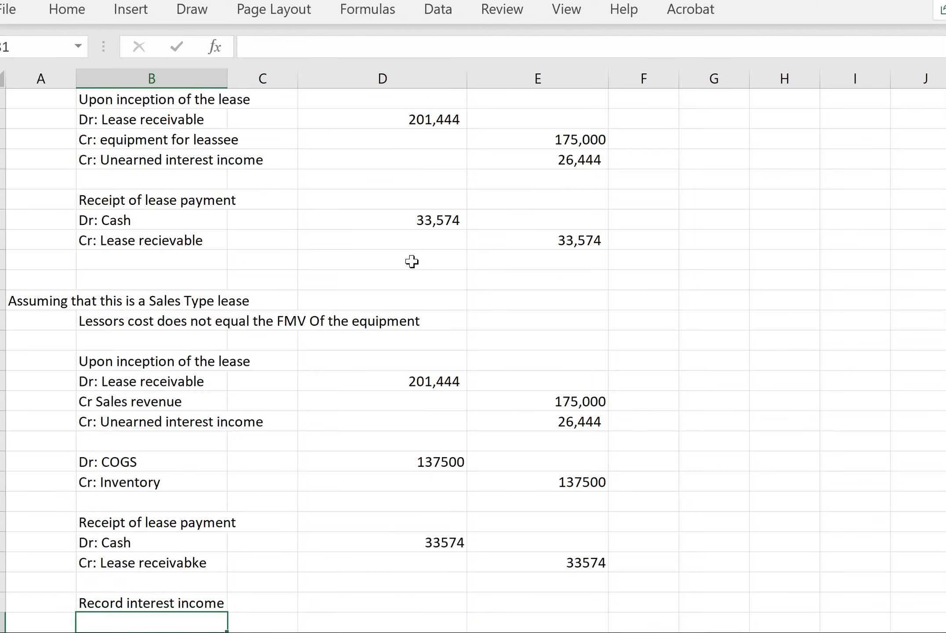
Enter the debit line "Dr: Unearned interest income" in B81 under the interest income heading.
{"action": "scroll", "coordinate": [412, 262], "scroll_direction": "up", "scroll_amount": 6}
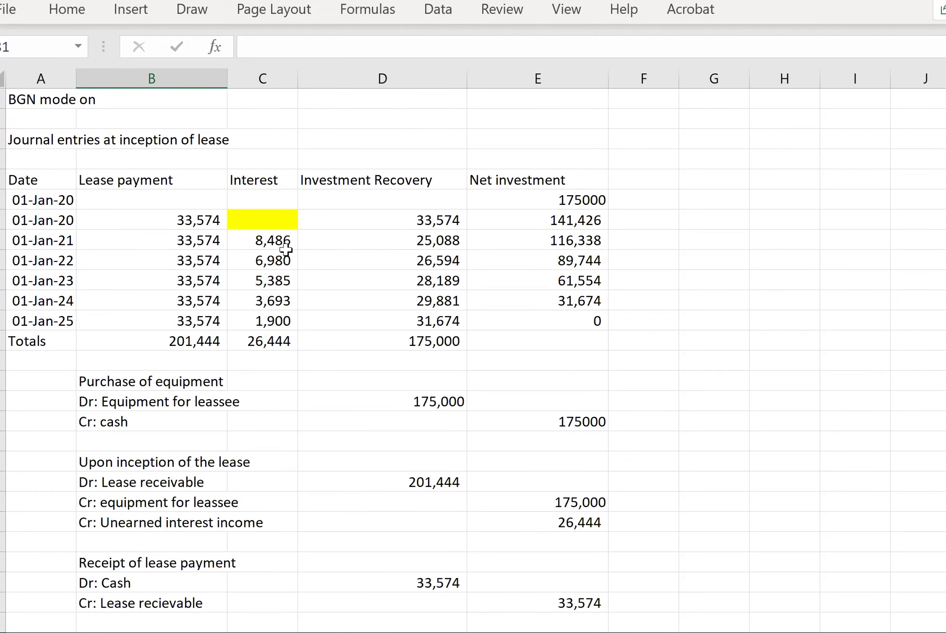
{"action": "scroll", "coordinate": [237, 501], "scroll_direction": "down", "scroll_amount": 5}
{"action": "scroll", "coordinate": [211, 574], "scroll_direction": "down", "scroll_amount": 2}
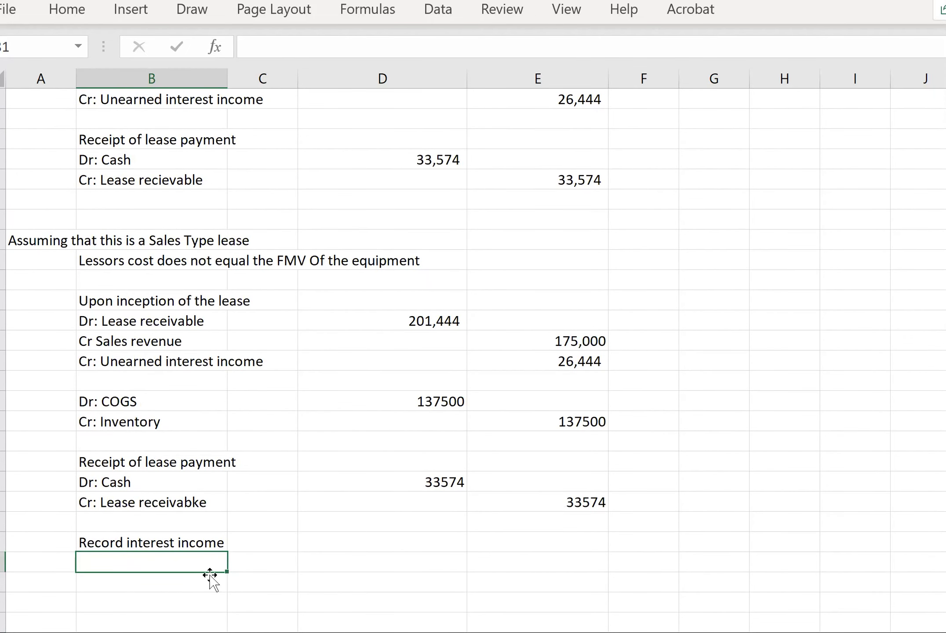
{"action": "type", "text": "Dr: Unearend"}
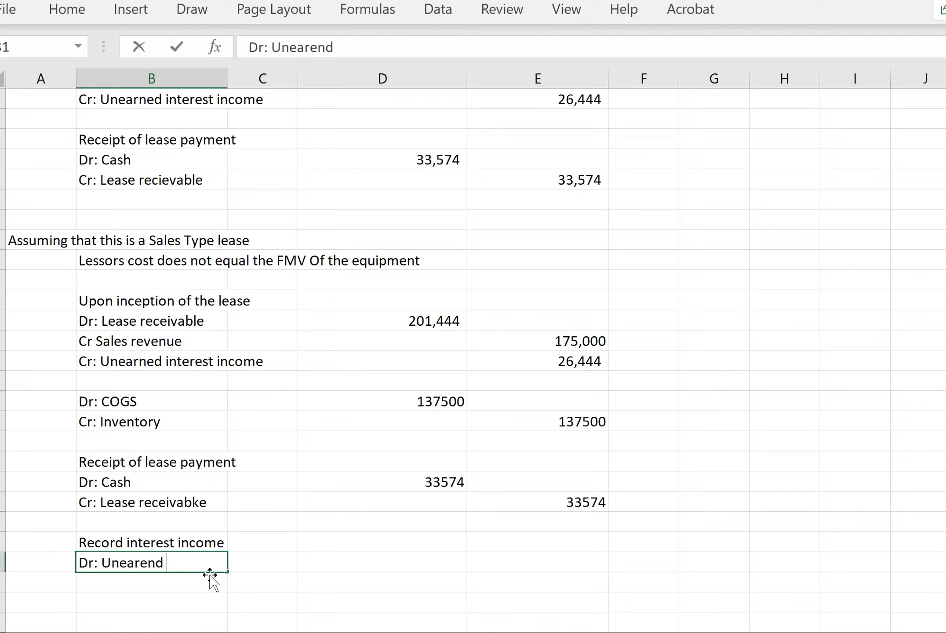
{"action": "key", "text": "BackSpace"}
{"action": "key", "text": "BackSpace"}
{"action": "key", "text": "BackSpace"}
{"action": "key", "text": "BackSpace"}
{"action": "type", "text": "ned inter"}
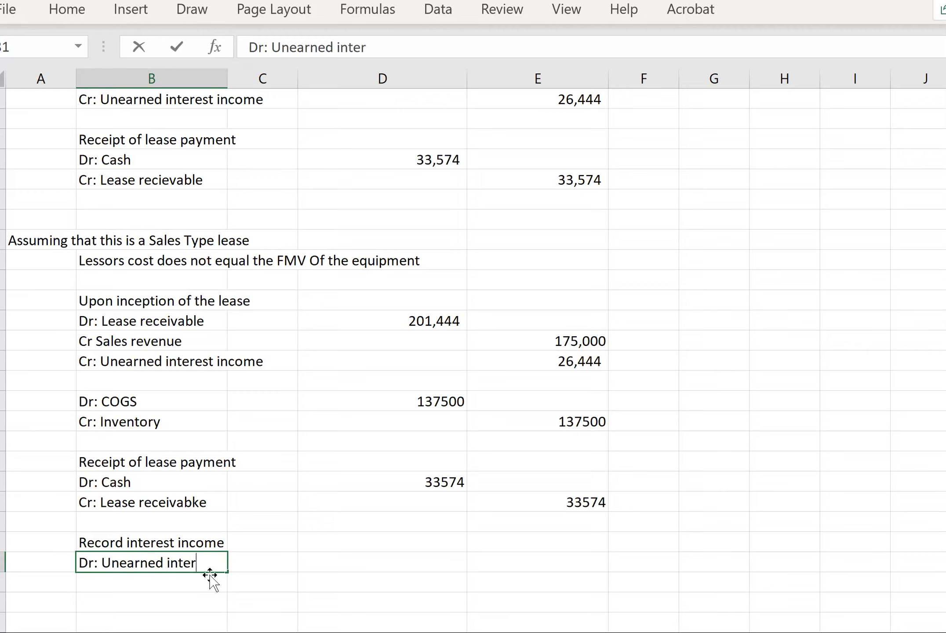
{"action": "type", "text": "est income"}
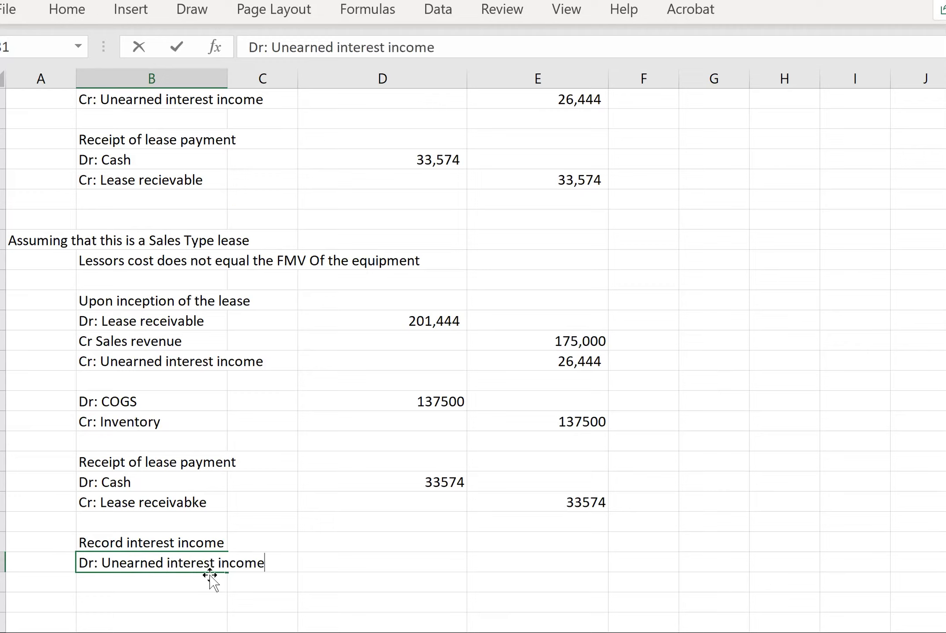
{"action": "key", "text": "Return"}
Enter the credit line "Cr: Interest income" in B82 below the unearned interest income line.
{"action": "type", "text": "Cr: Inve"}
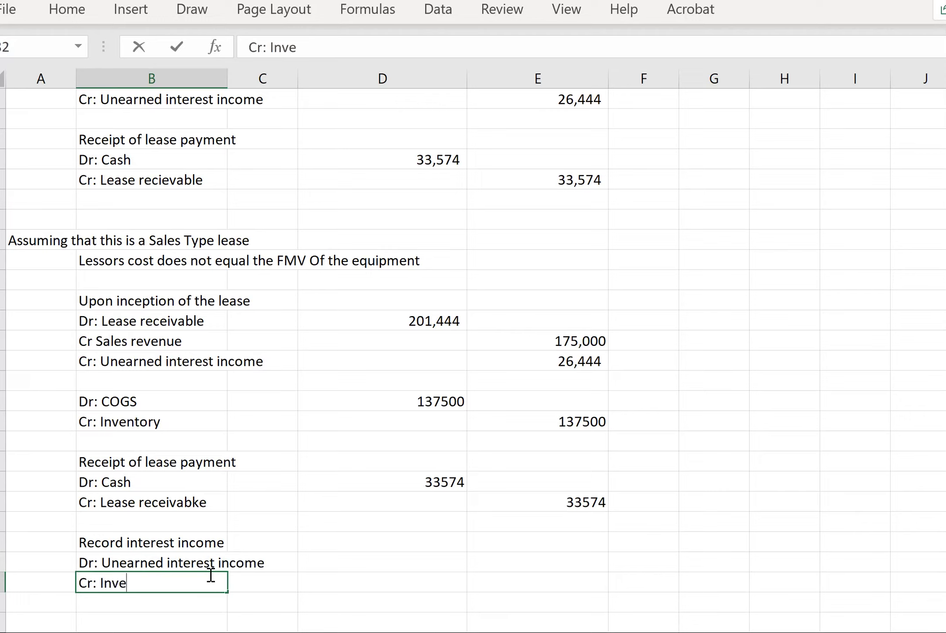
{"action": "key", "text": "BackSpace"}
{"action": "key", "text": "BackSpace"}
{"action": "type", "text": "tere"}
{"action": "key", "text": "BackSpace"}
{"action": "type", "text": "est in"}
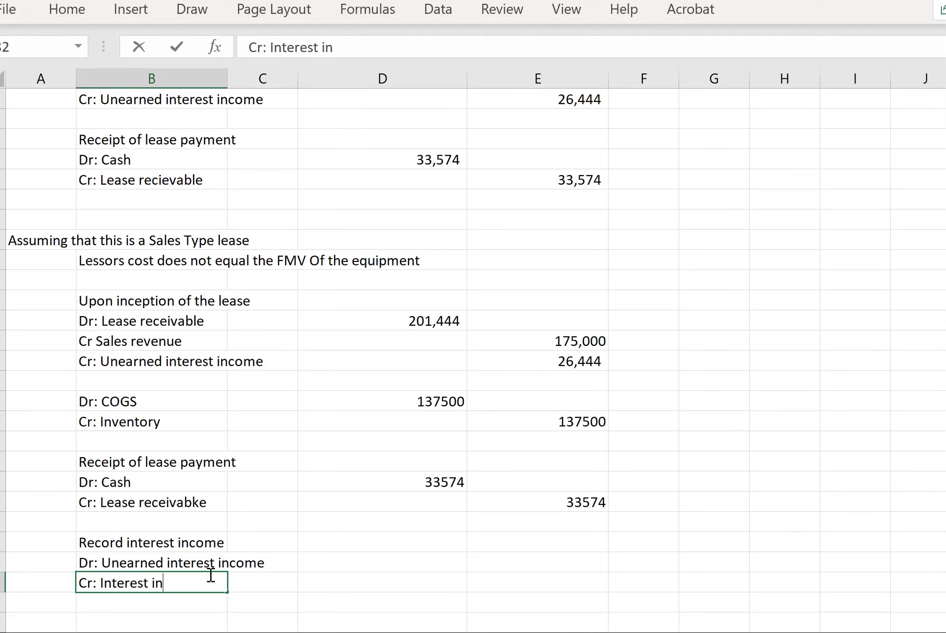
{"action": "type", "text": "come"}
{"action": "key", "text": "Up"}
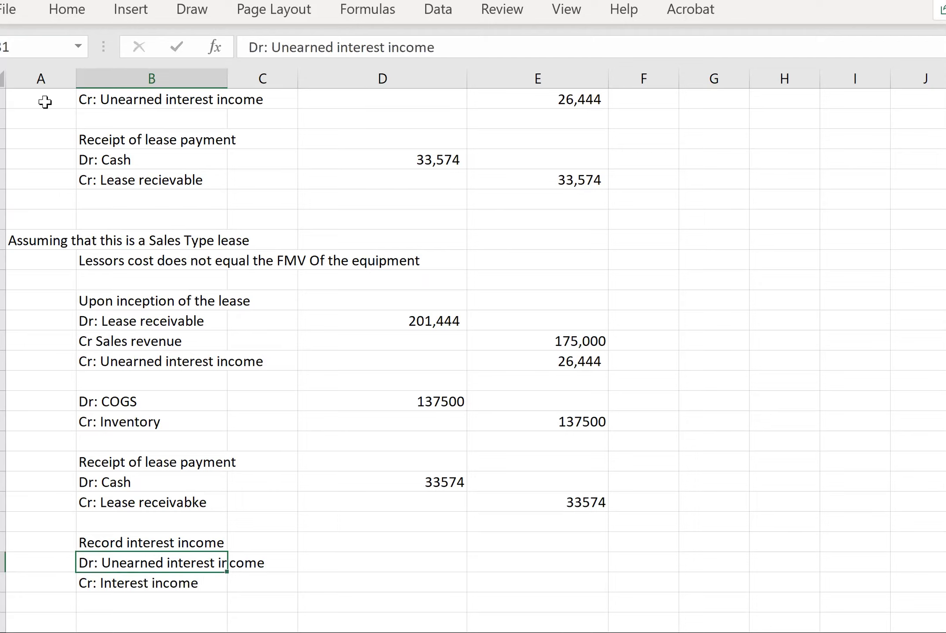
Set the unearned interest income debit in D81 to reference the 01-Jan-21 interest amount in the amortization table.
{"action": "left_click", "coordinate": [421, 564]}
{"action": "type", "text": "="}
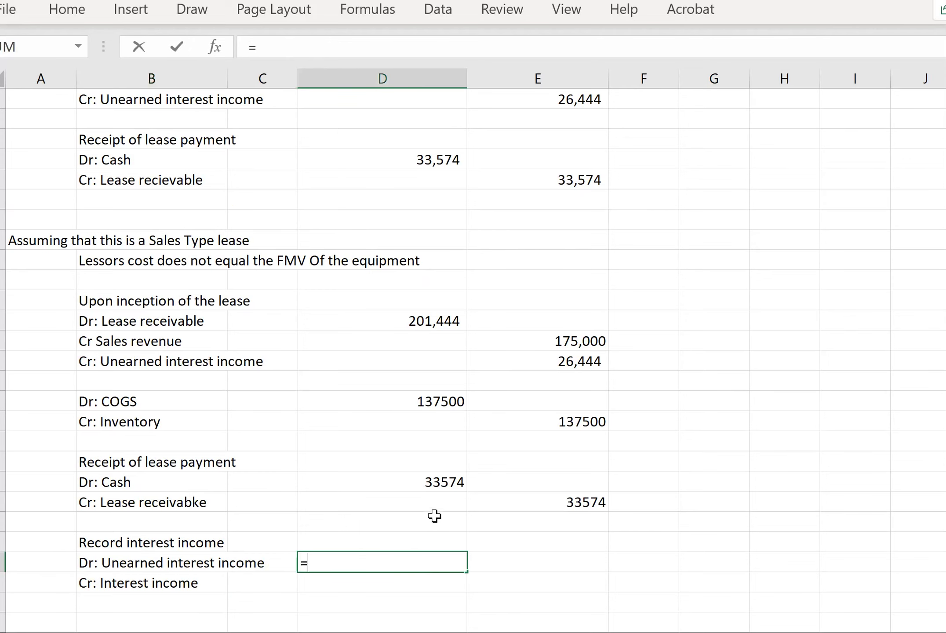
{"action": "scroll", "coordinate": [378, 272], "scroll_direction": "up", "scroll_amount": 6}
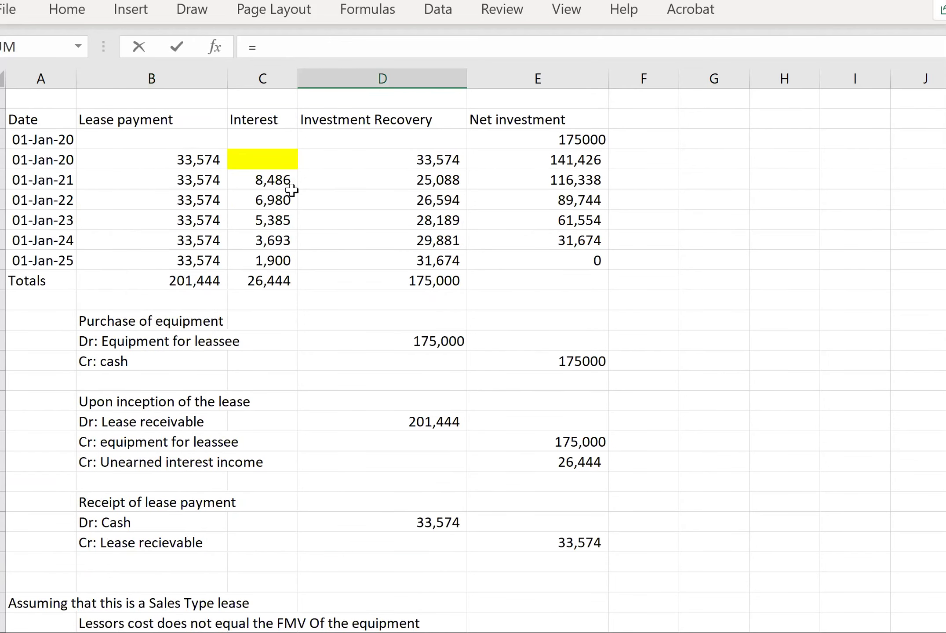
{"action": "left_click", "coordinate": [282, 181]}
{"action": "key", "text": "Return"}
{"action": "scroll", "coordinate": [536, 427], "scroll_direction": "down", "scroll_amount": 1}
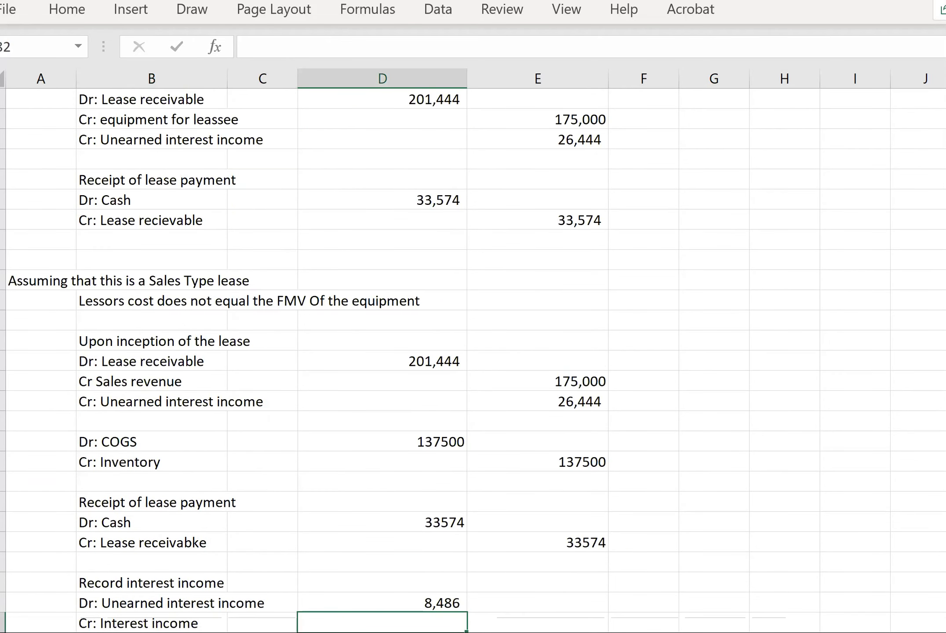
Set the interest income credit in E82 to reference the 01-Jan-21 interest amount in the amortization table.
{"action": "scroll", "coordinate": [560, 580], "scroll_direction": "down", "scroll_amount": 1}
{"action": "left_click", "coordinate": [553, 548]}
{"action": "left_click", "coordinate": [549, 563]}
{"action": "type", "text": "="}
{"action": "scroll", "coordinate": [345, 402], "scroll_direction": "up", "scroll_amount": 5}
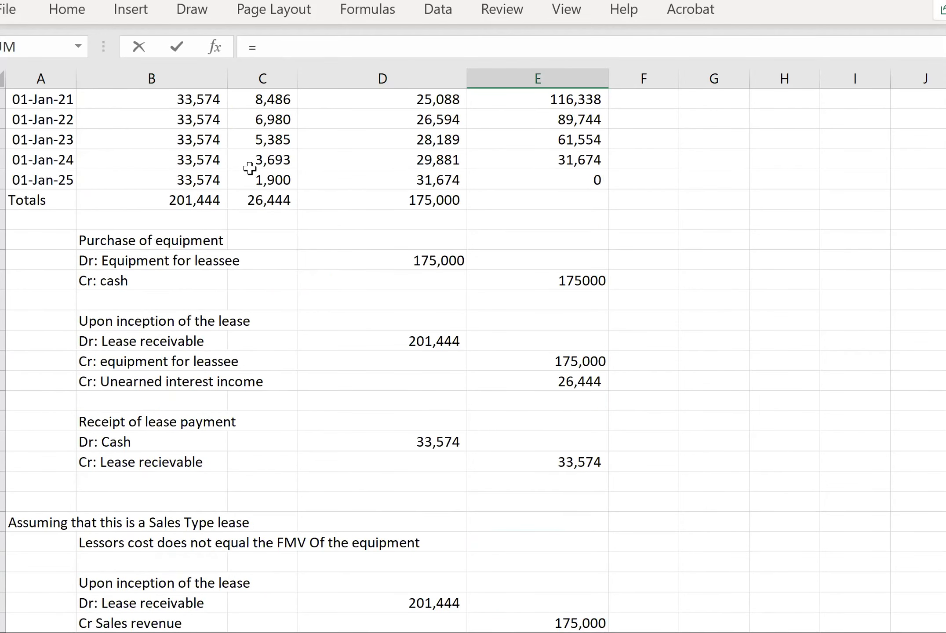
{"action": "scroll", "coordinate": [272, 111], "scroll_direction": "up", "scroll_amount": 2}
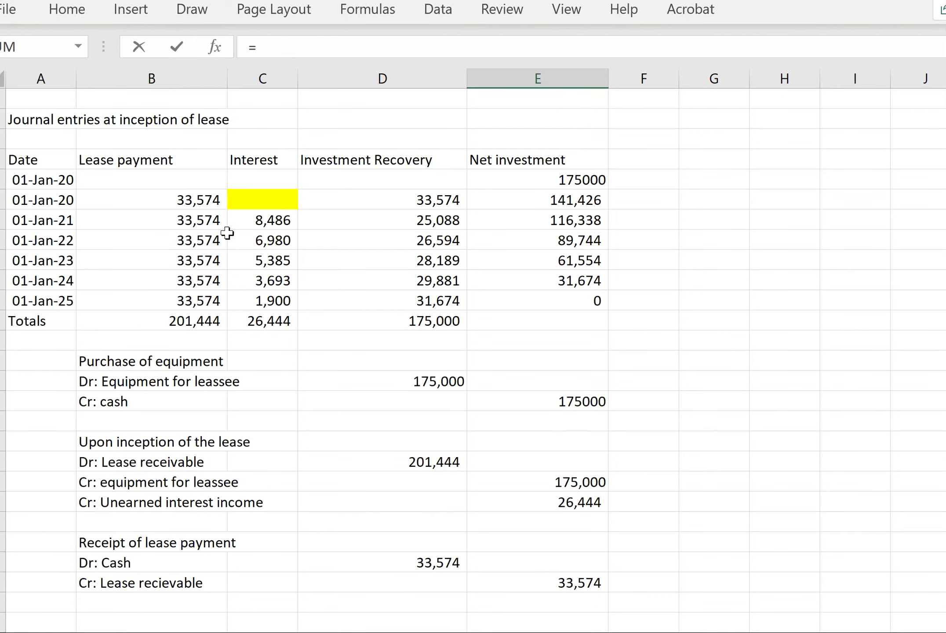
{"action": "left_click", "coordinate": [273, 225]}
{"action": "key", "text": "Return"}
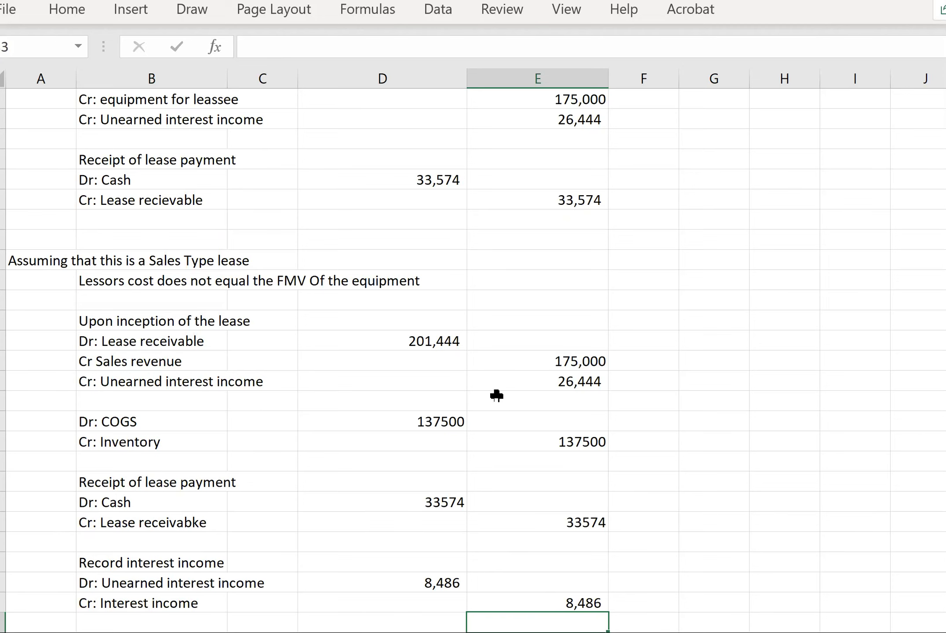
Review the problem statement and its Part 2 requirements above the lease criteria.
{"action": "scroll", "coordinate": [453, 423], "scroll_direction": "up", "scroll_amount": 7}
{"action": "scroll", "coordinate": [492, 417], "scroll_direction": "up", "scroll_amount": 10}
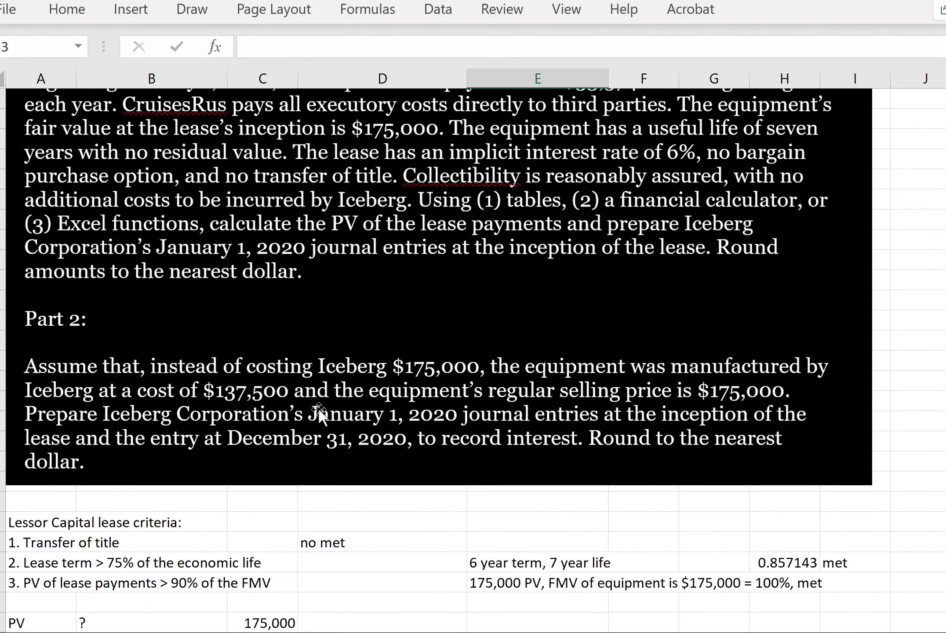
{"action": "scroll", "coordinate": [377, 440], "scroll_direction": "up", "scroll_amount": 2}
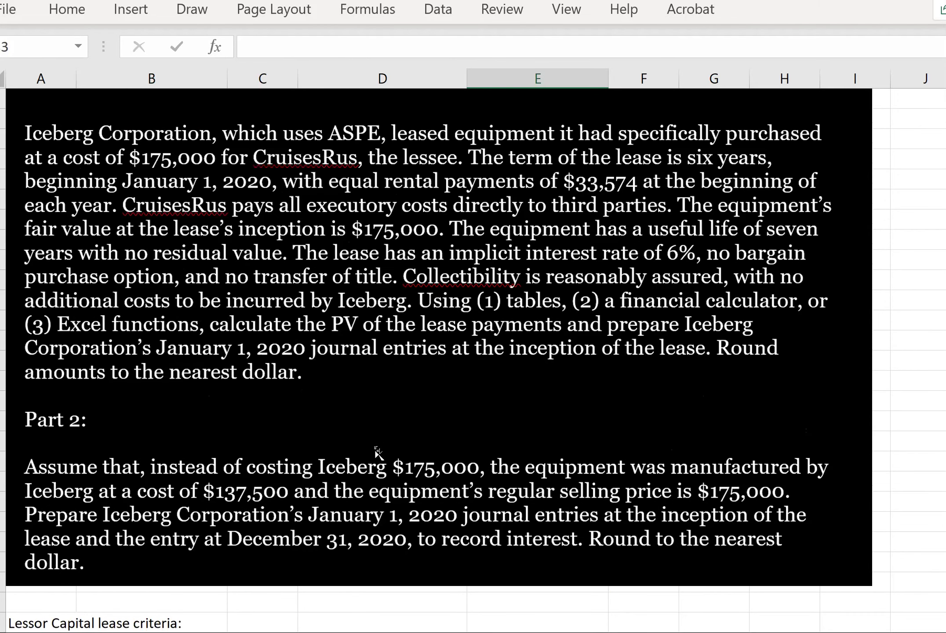